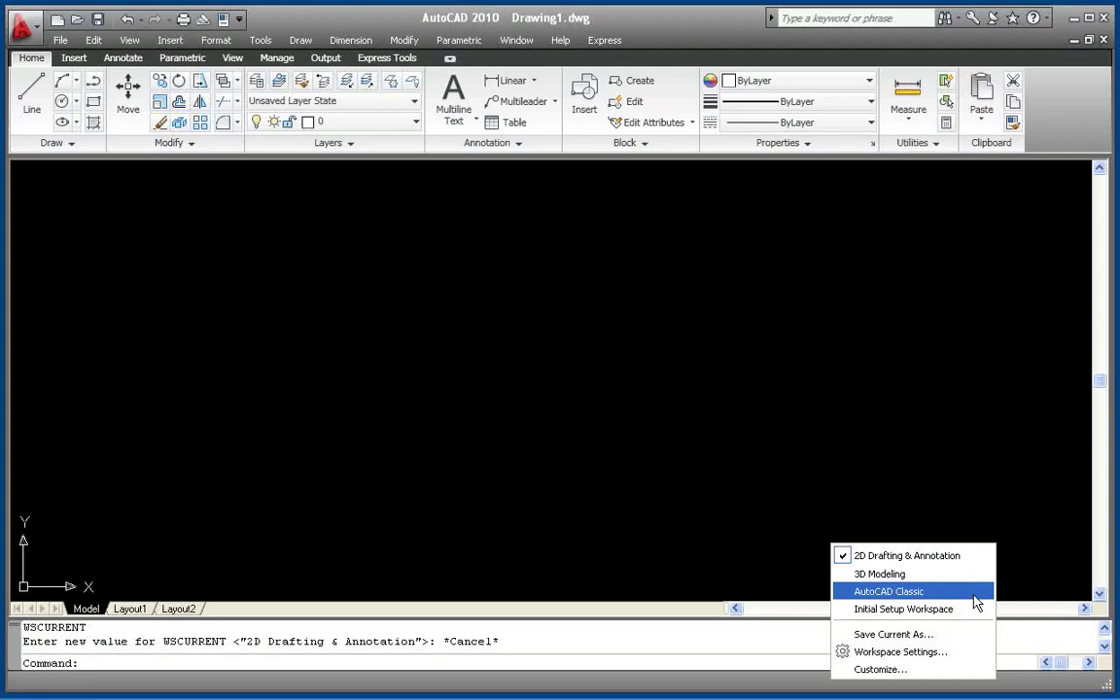
left_click(872, 458)
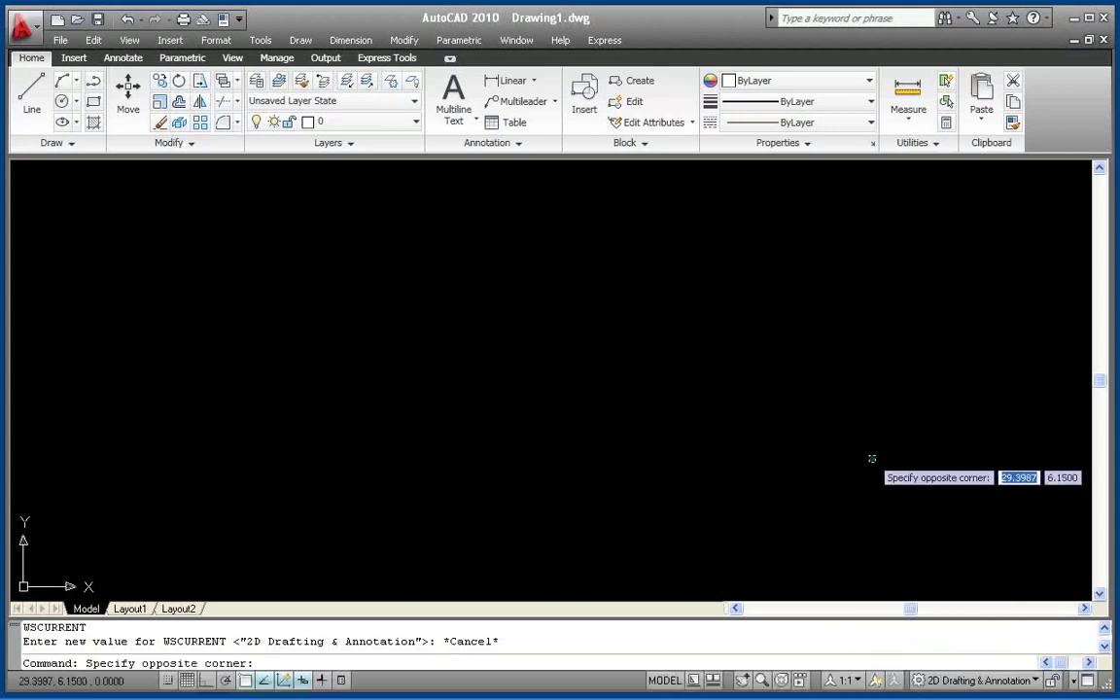
left_click(870, 449)
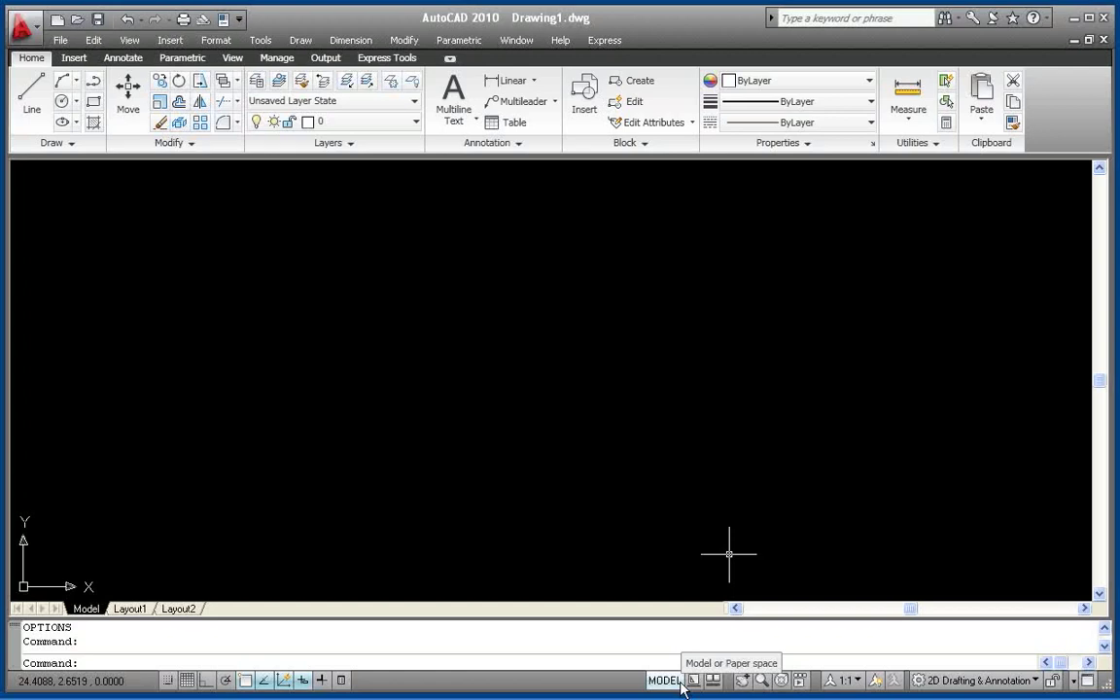
- Switch the drawing to Layout1, enter model space inside its viewport, and return to paper space
left_click(678, 682)
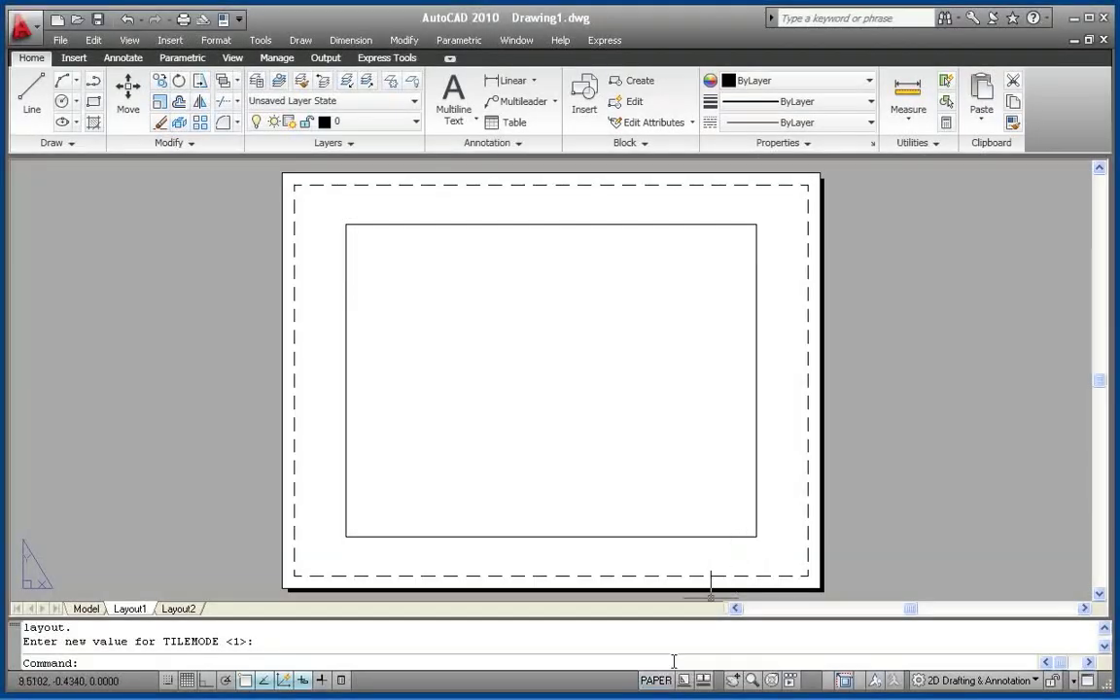
left_click(668, 680)
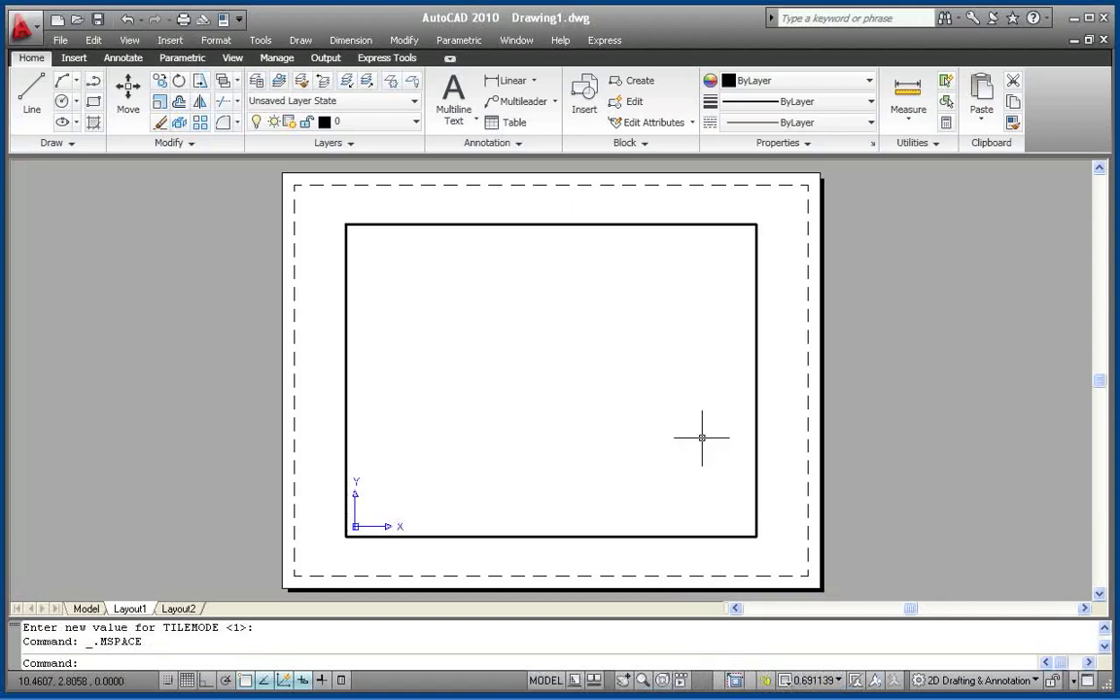
left_click(544, 679)
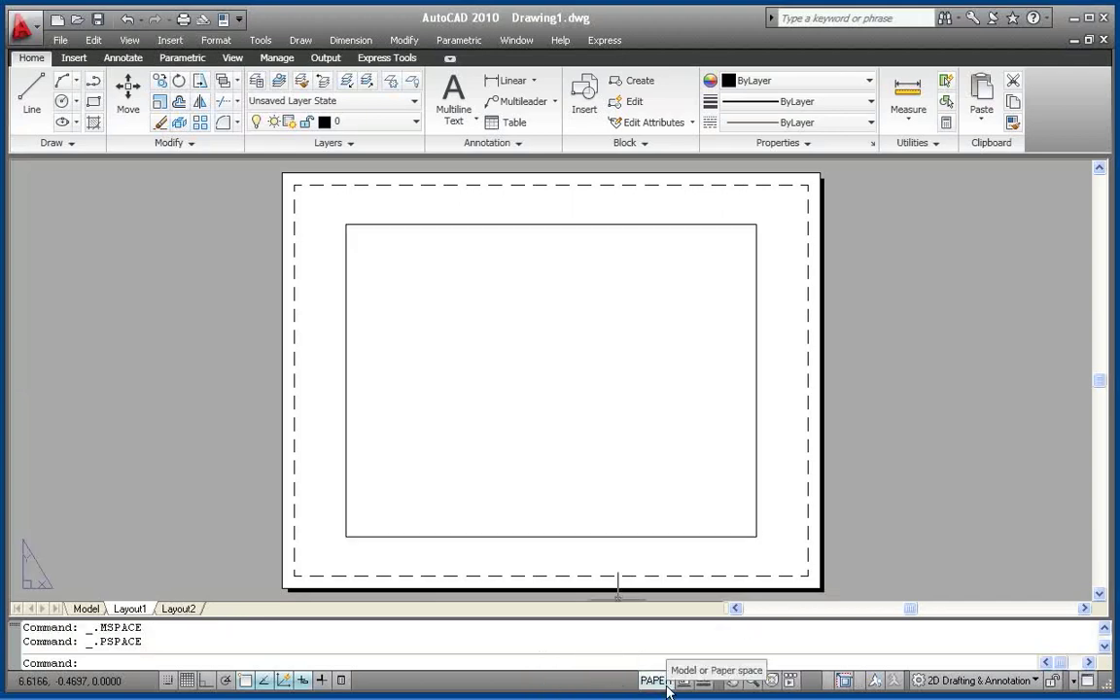
- Open Layout2 and toggle between paper and model space, making the upper-left of the four viewports current
left_click(192, 611)
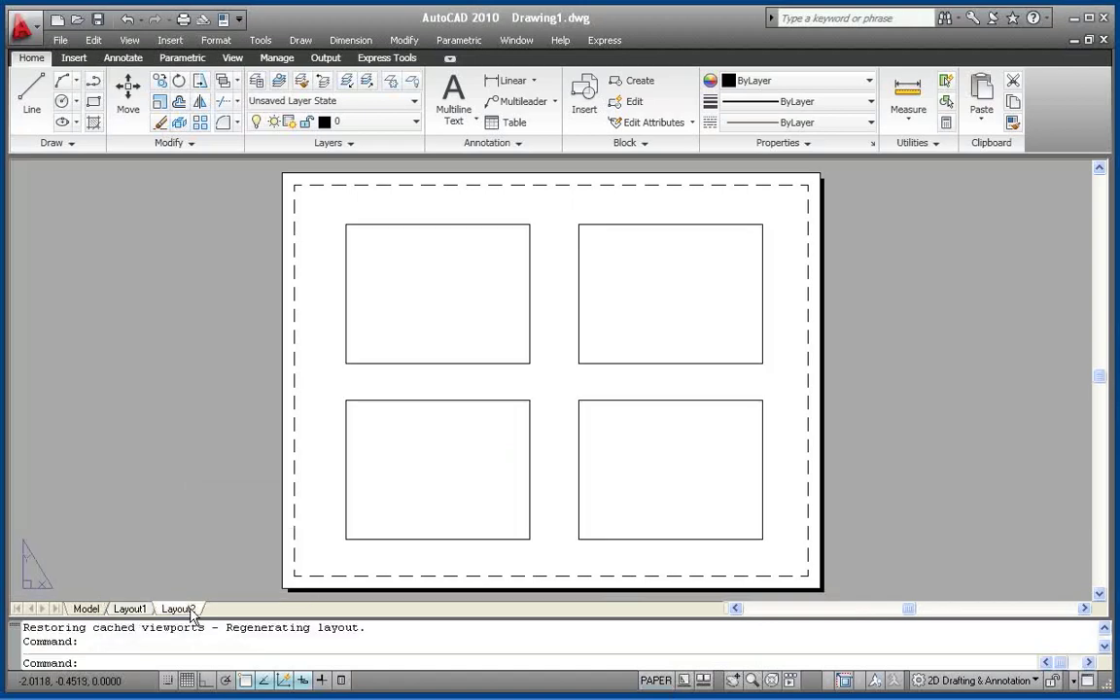
left_click(665, 682)
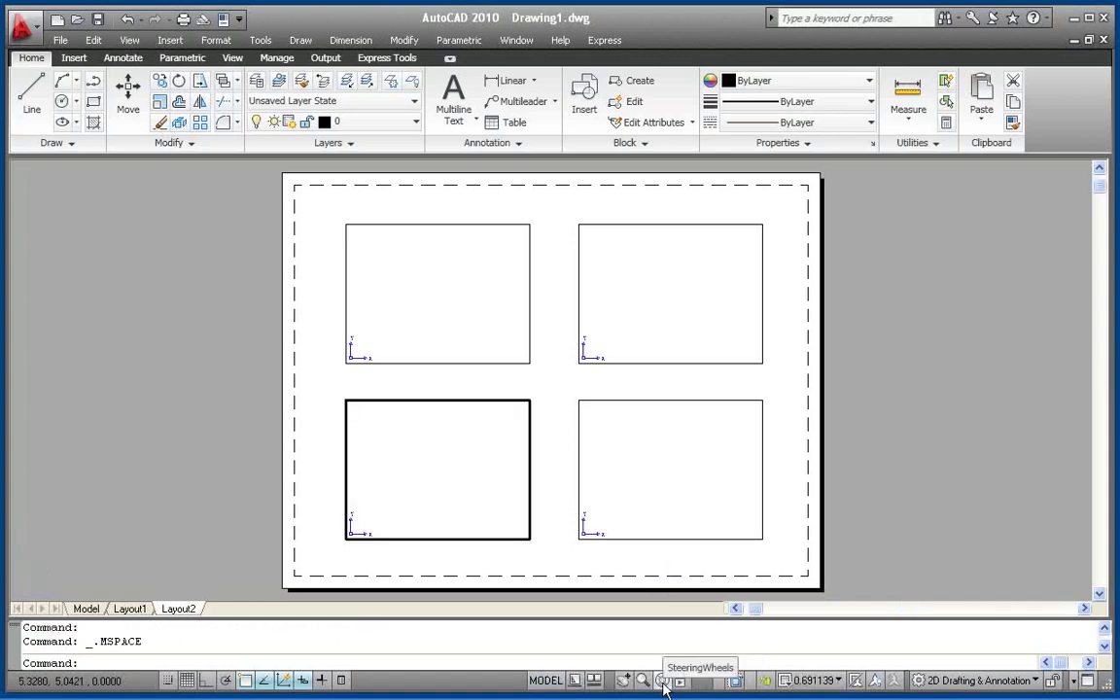
left_click(446, 306)
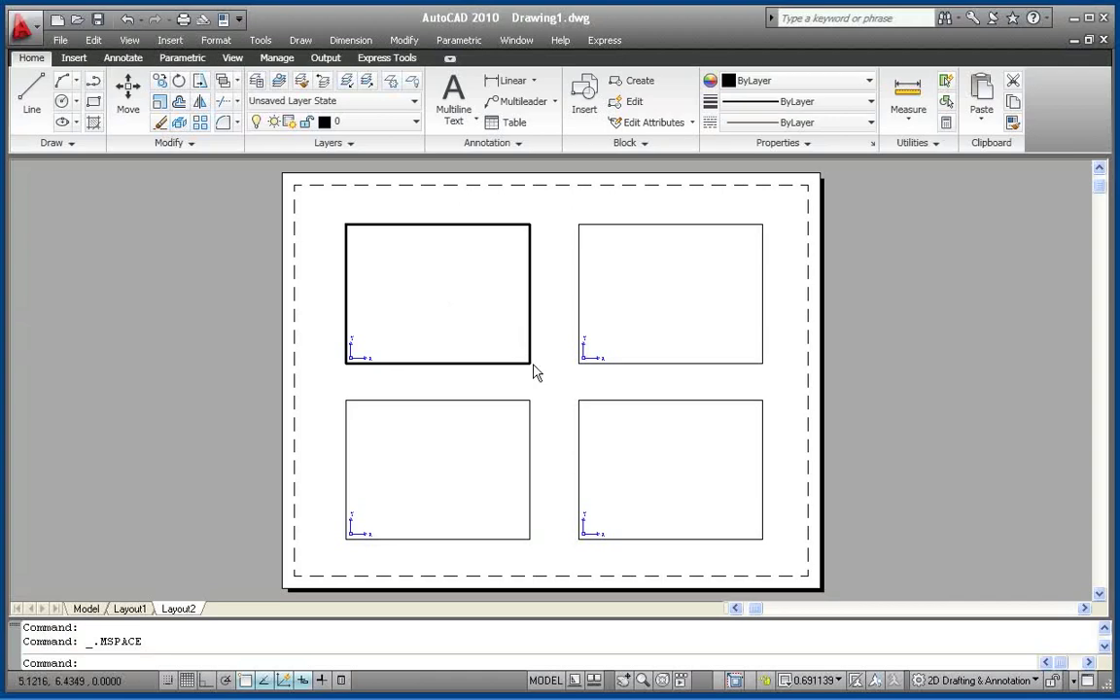
left_click(547, 682)
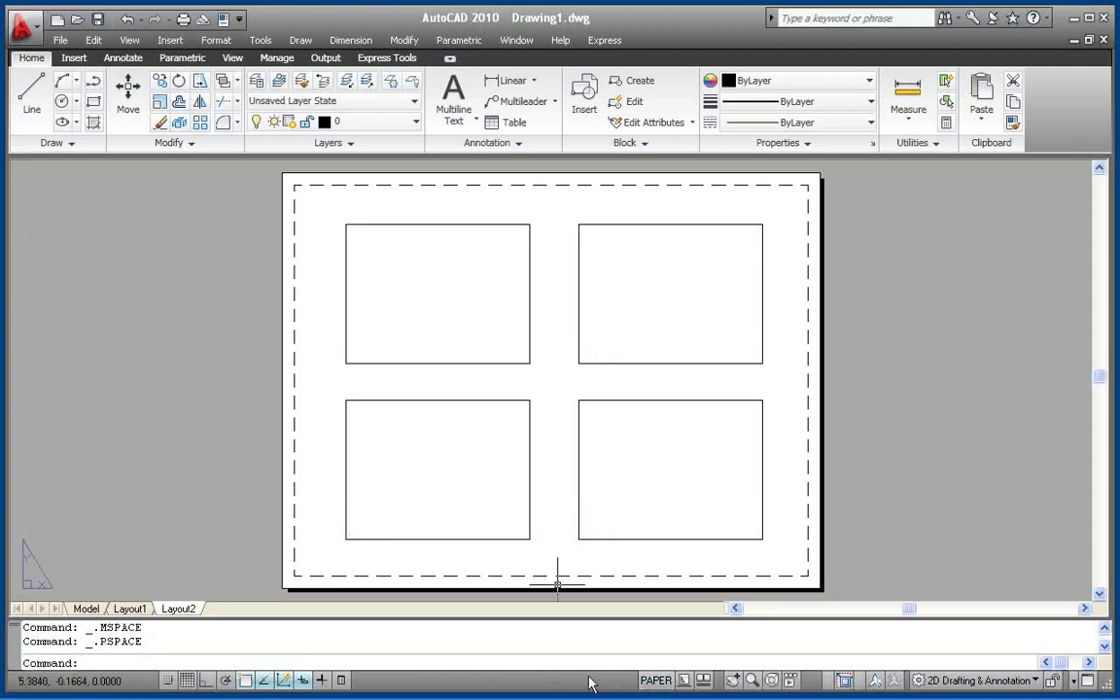
left_click(656, 682)
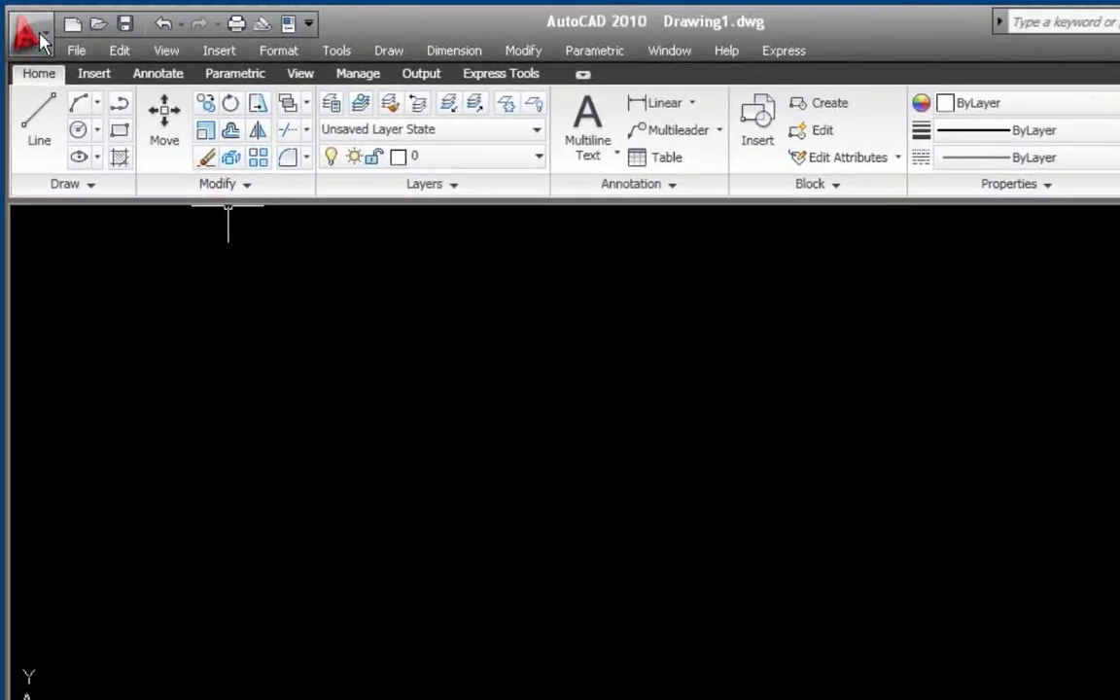
- Open the application menu and view its open documents list, returning to the recent documents list
left_click(39, 37)
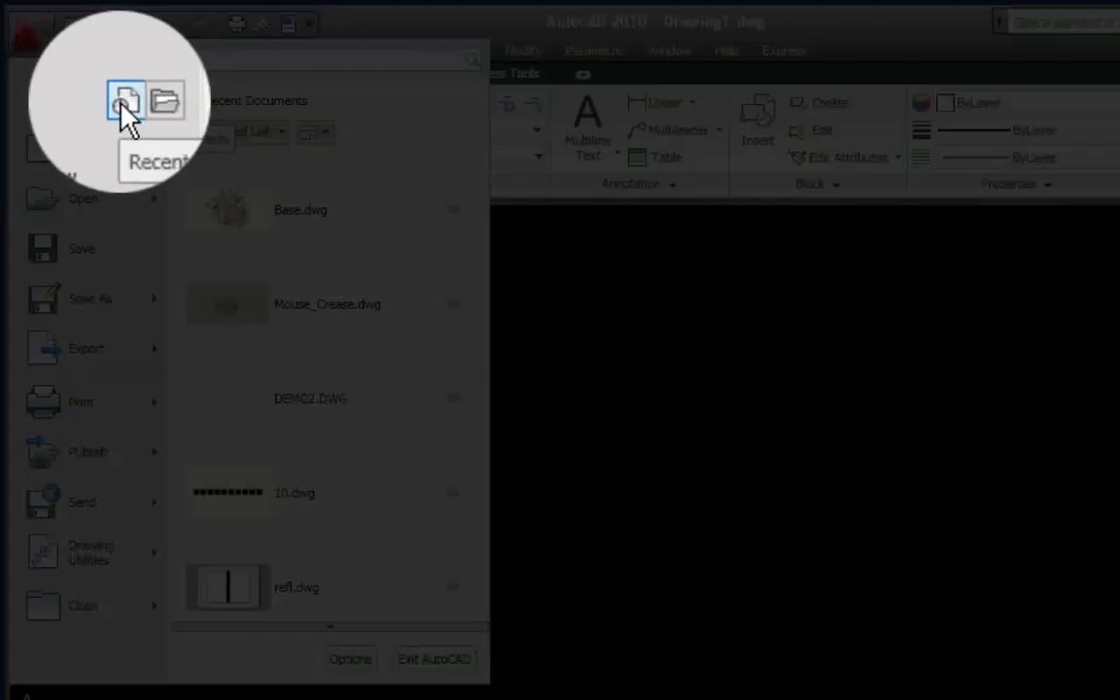
left_click(131, 90)
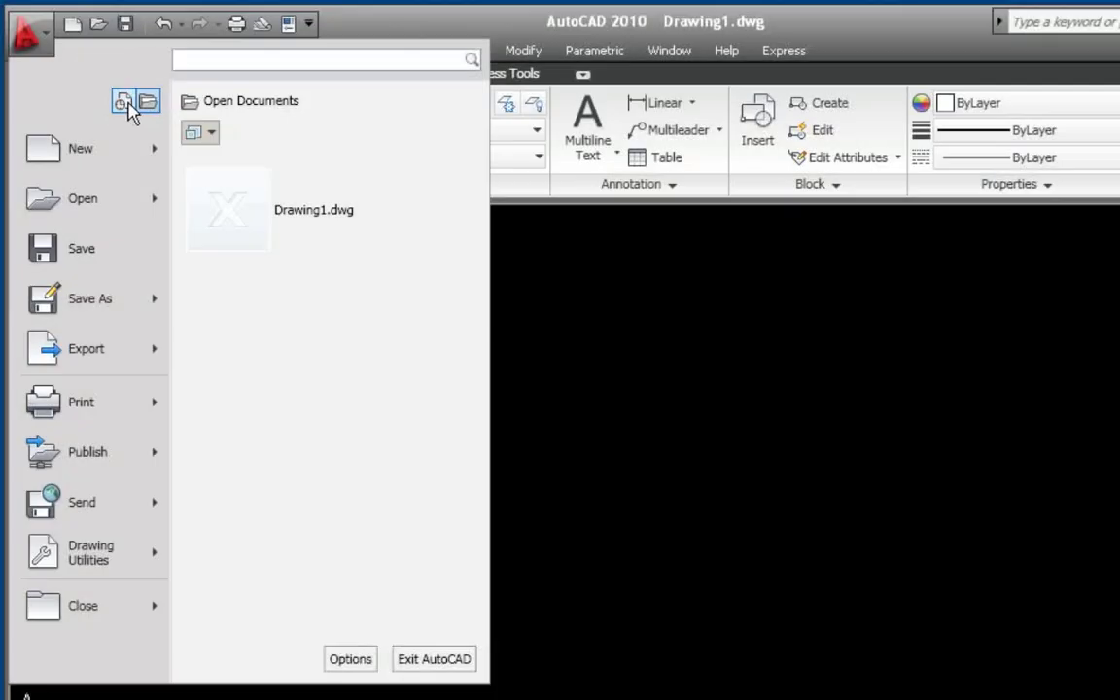
left_click(123, 102)
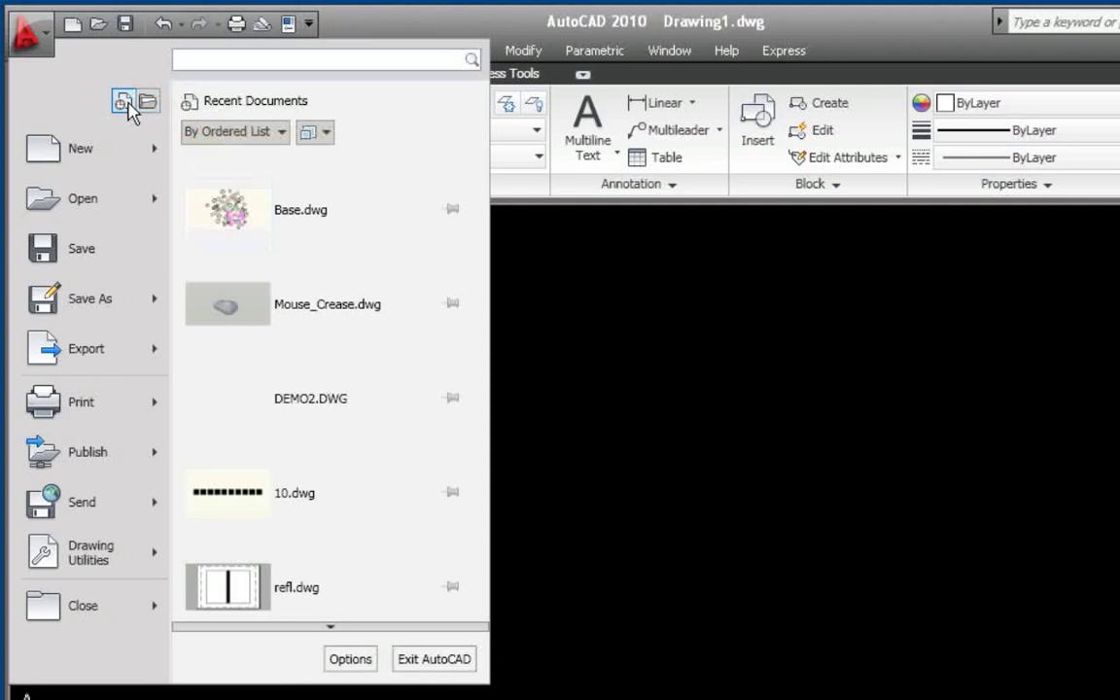
- Sort the recent documents by access date to preview ref.dwg, and restore the By Ordered List sorting
left_click(282, 136)
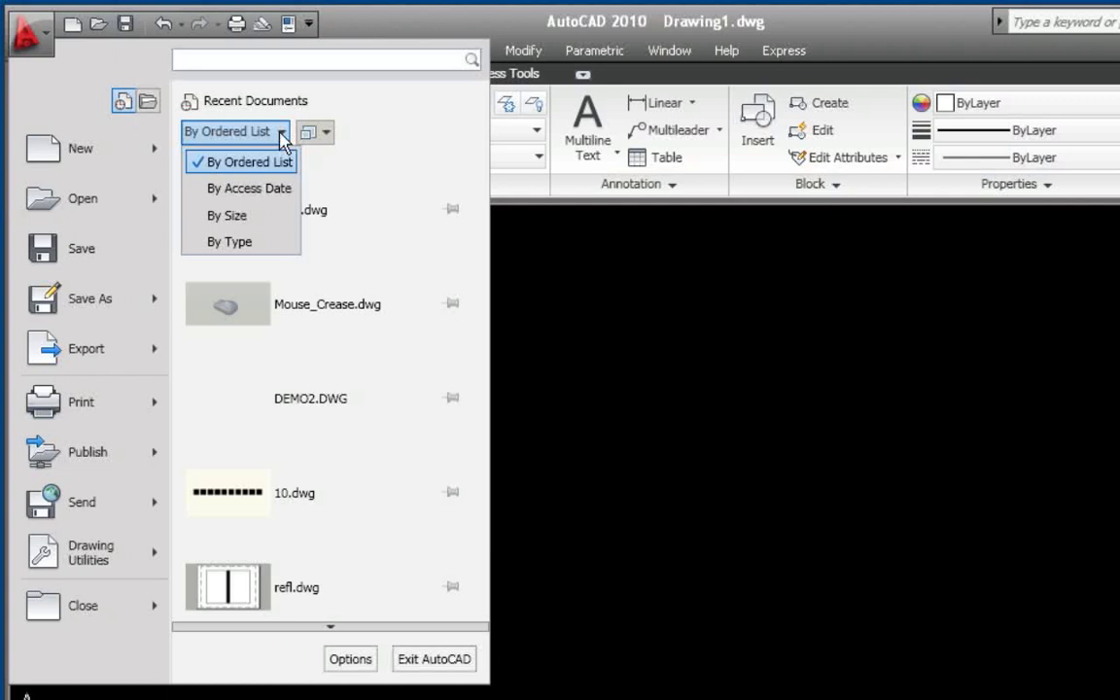
left_click(267, 191)
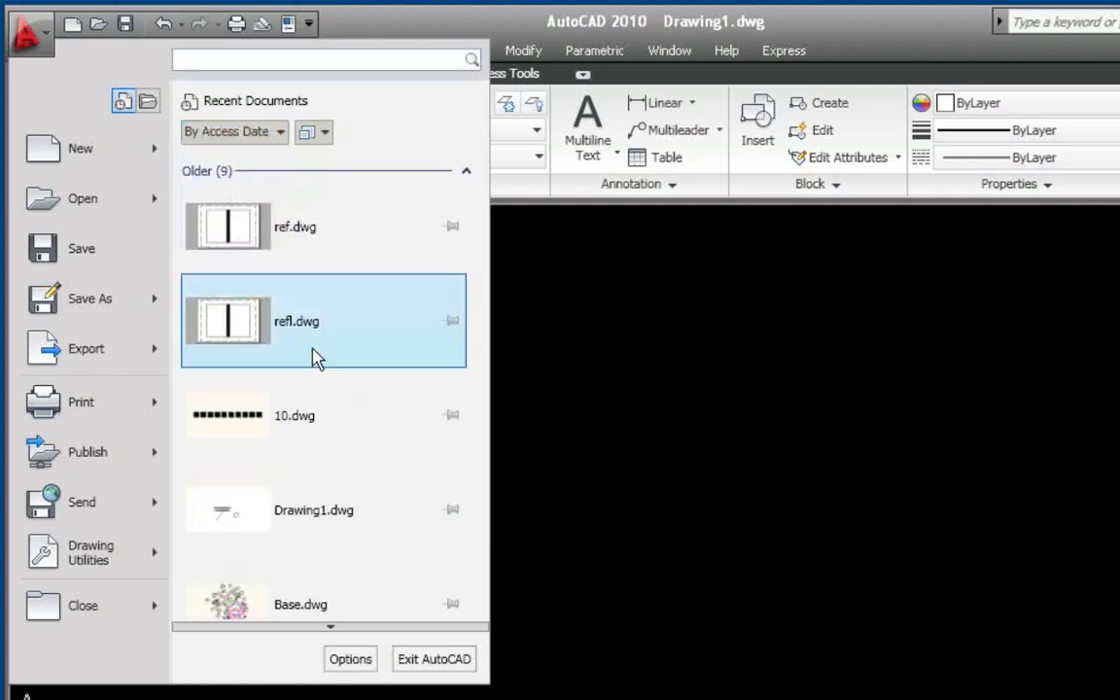
mouse_move(374, 212)
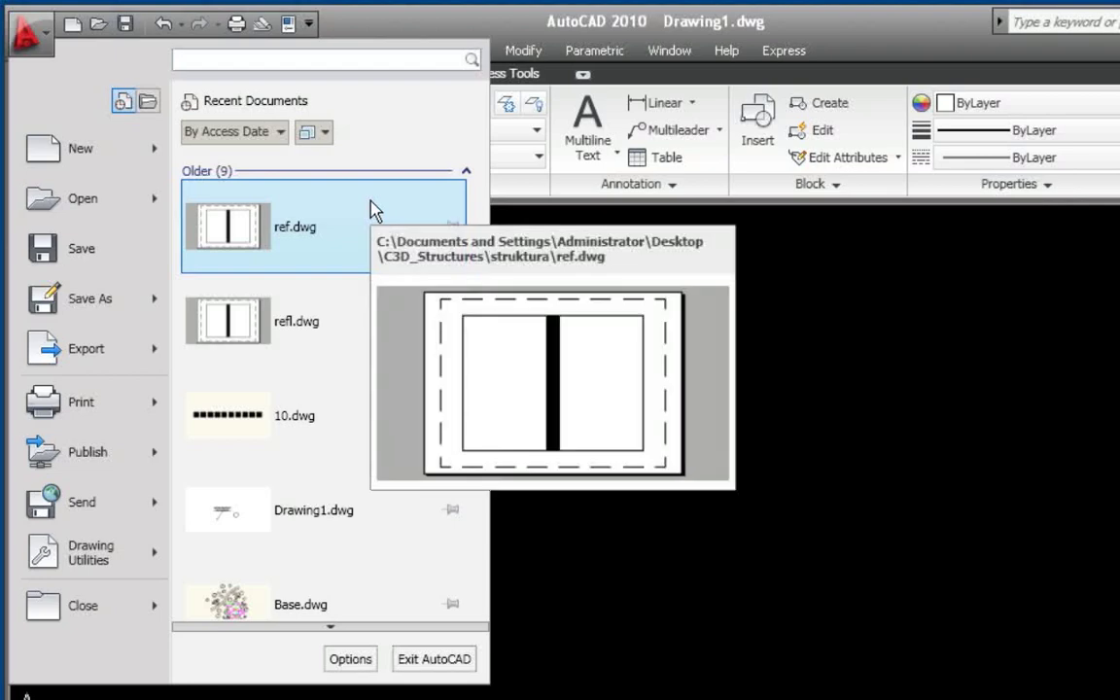
left_click(279, 134)
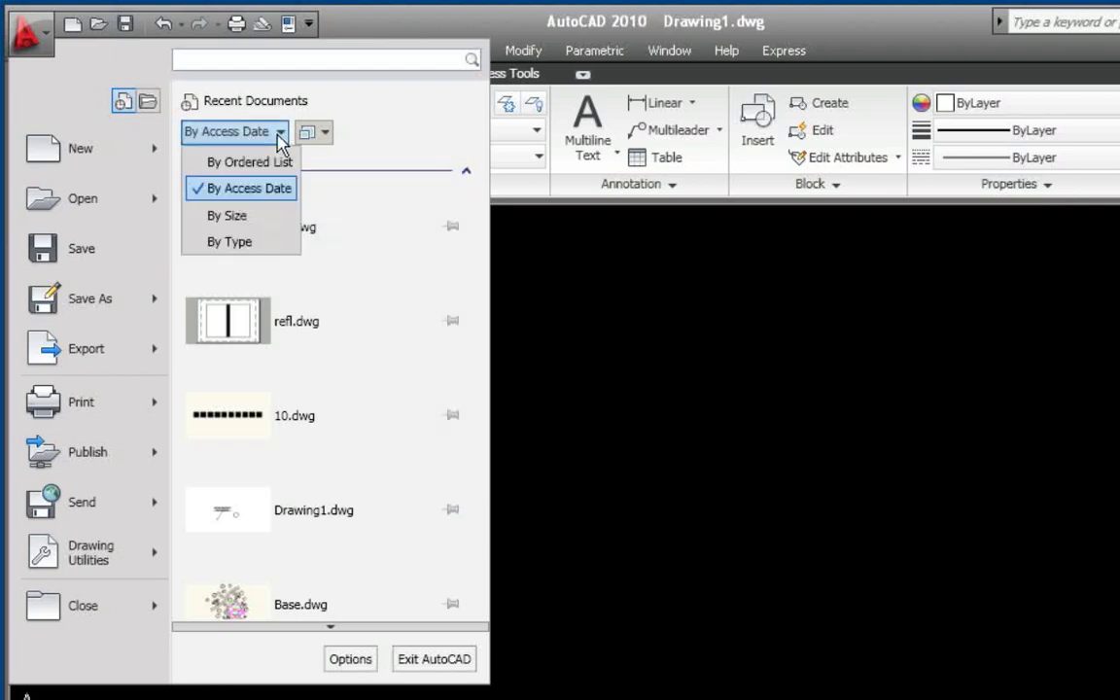
left_click(241, 162)
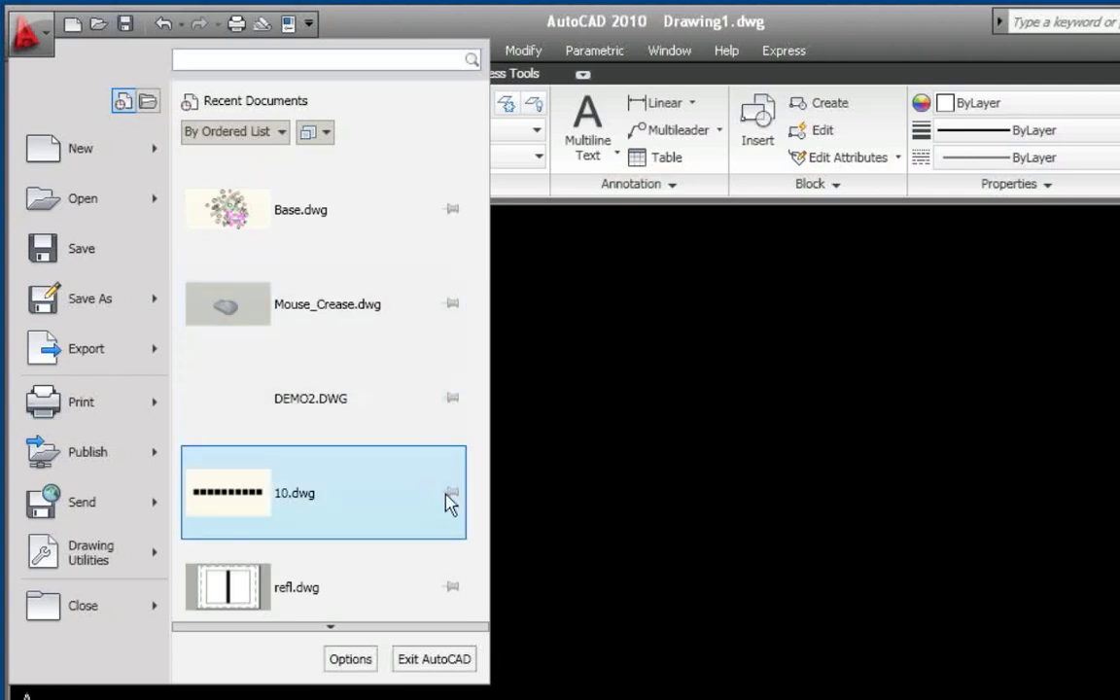
- Pin 10.dwg in the recent documents and sort the list by access date
mouse_move(455, 501)
left_click(453, 494)
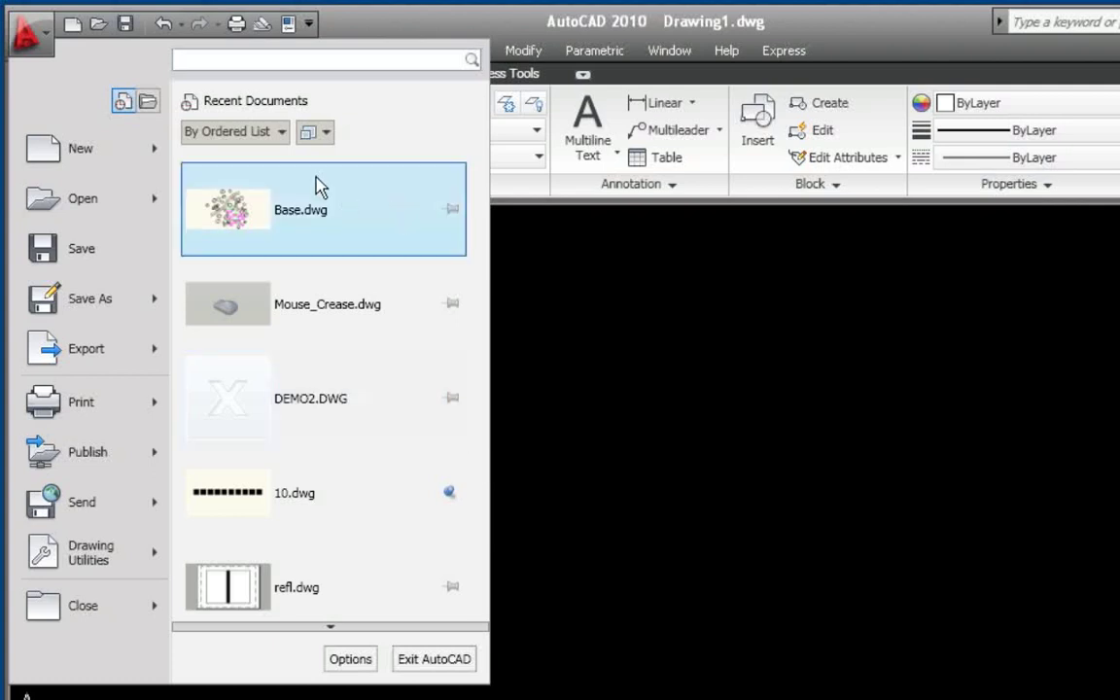
left_click(281, 136)
left_click(243, 185)
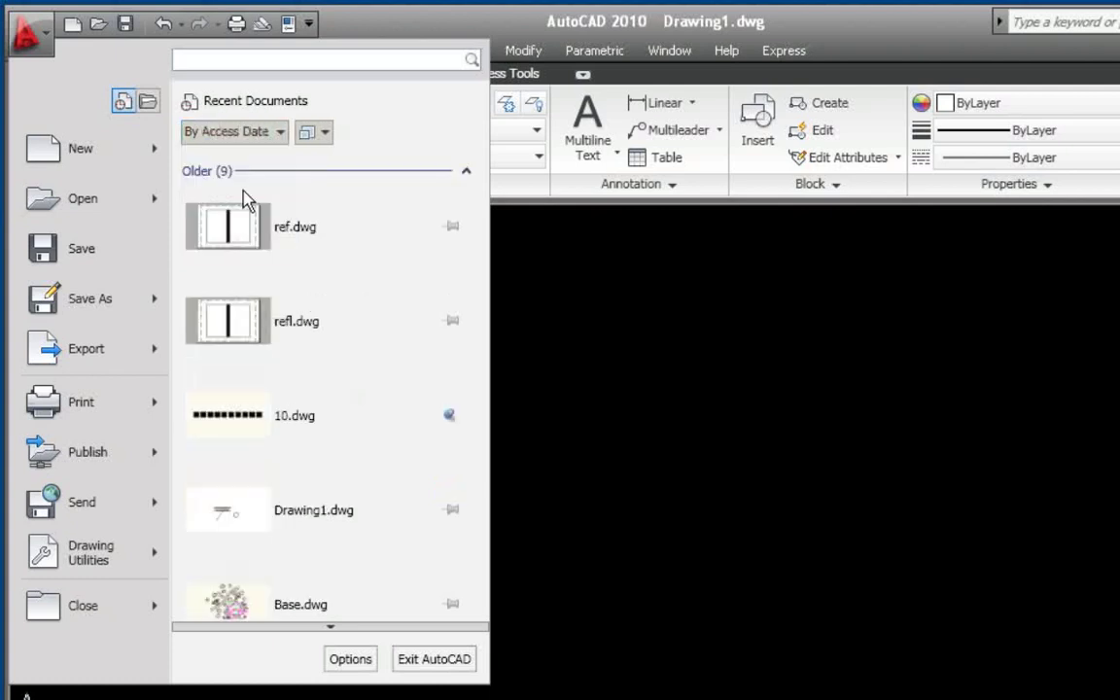
- Return the recent documents to By Ordered List and unpin 10.dwg
mouse_move(452, 428)
left_click(276, 134)
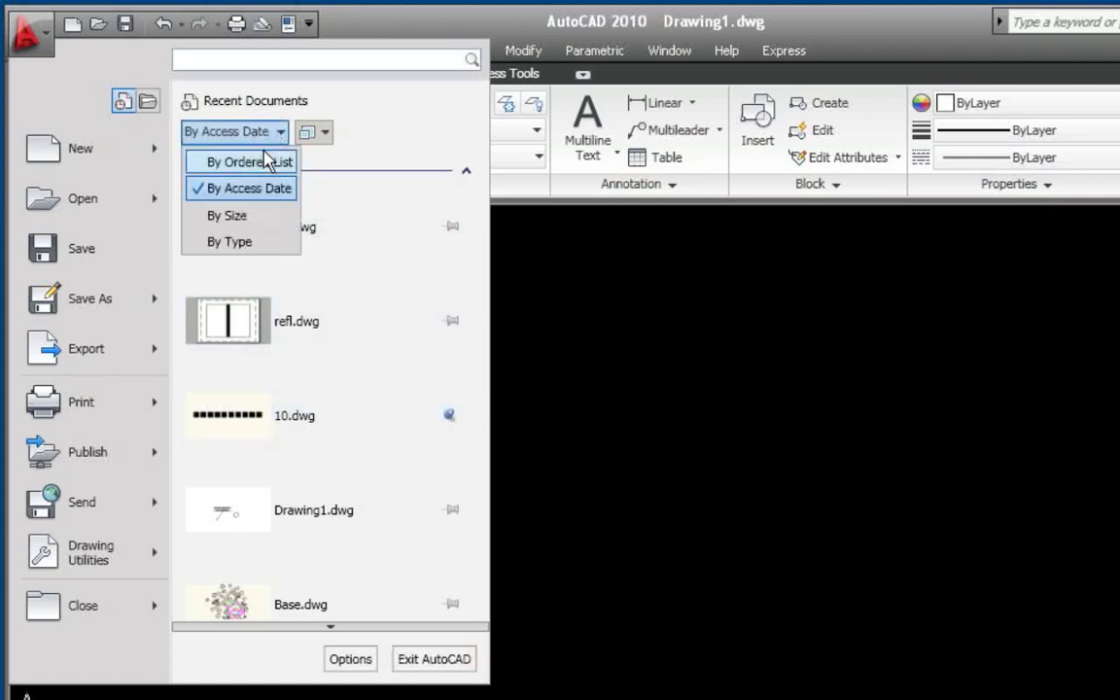
left_click(261, 161)
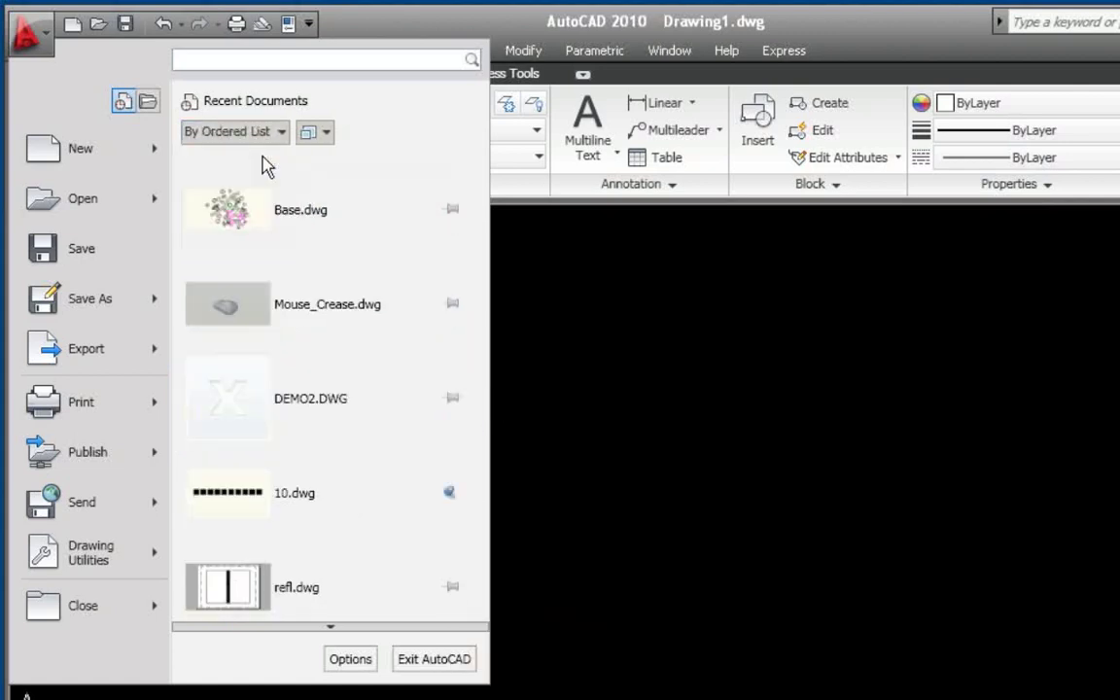
left_click(452, 494)
- Search the application menu's commands for "explo"
type("exp")
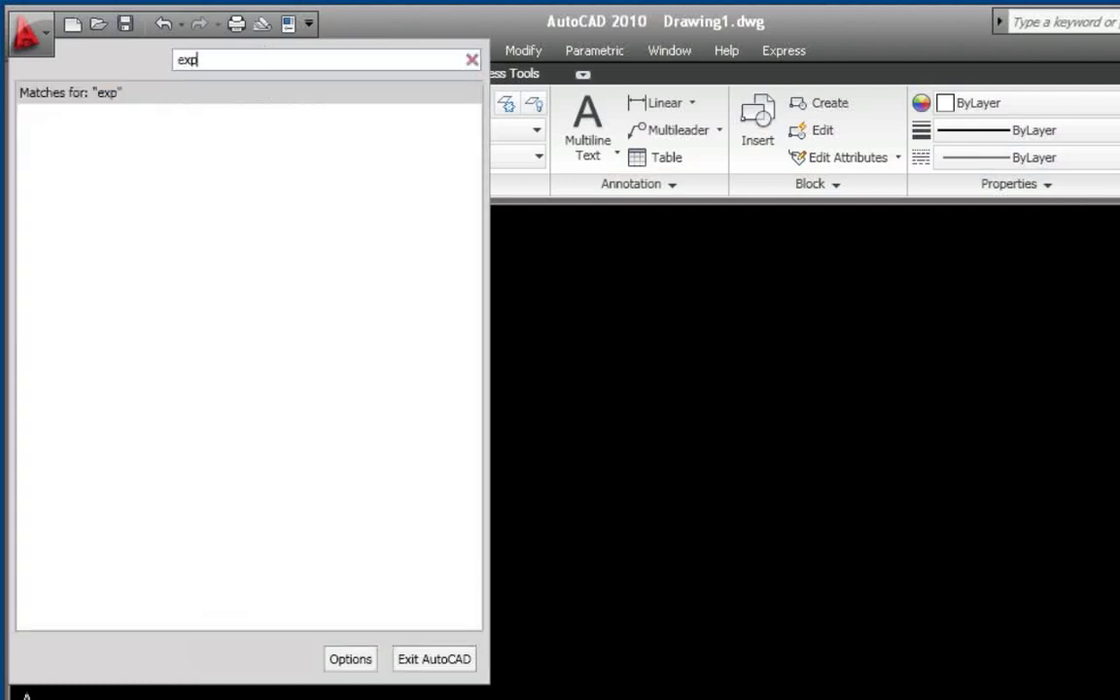
type("lo")
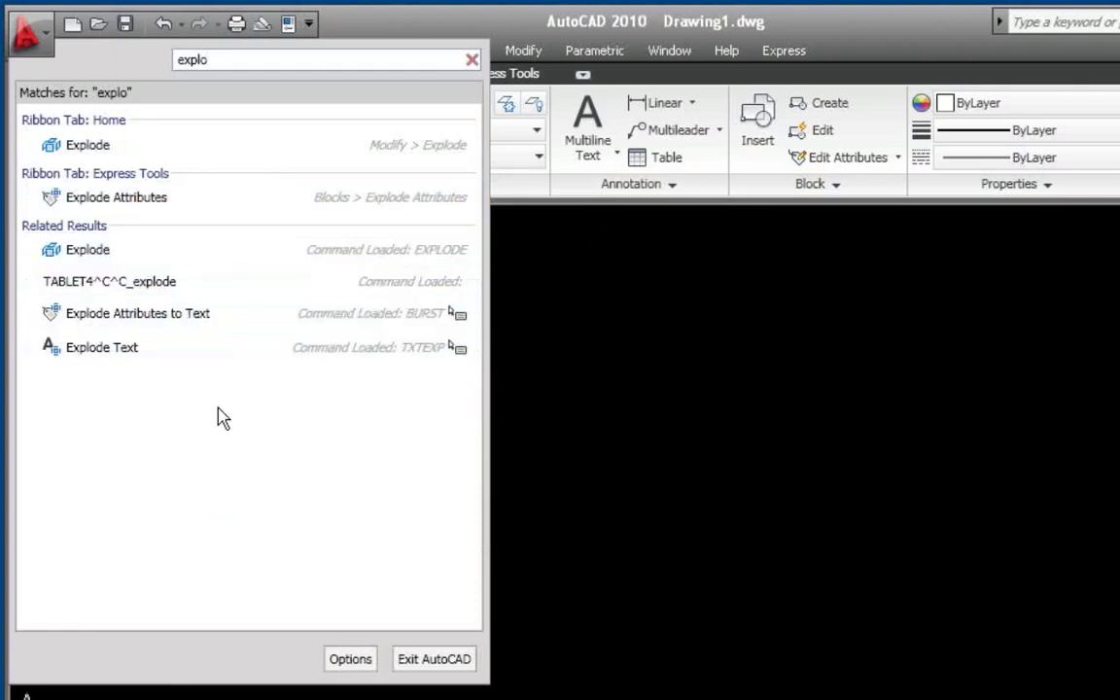
- Replace the command search text with "sheet" to review the matching commands, and close the application menu
key("BackSpace")
key("BackSpace")
key("BackSpace")
key("BackSpace")
key("BackSpace")
type("sheeet")
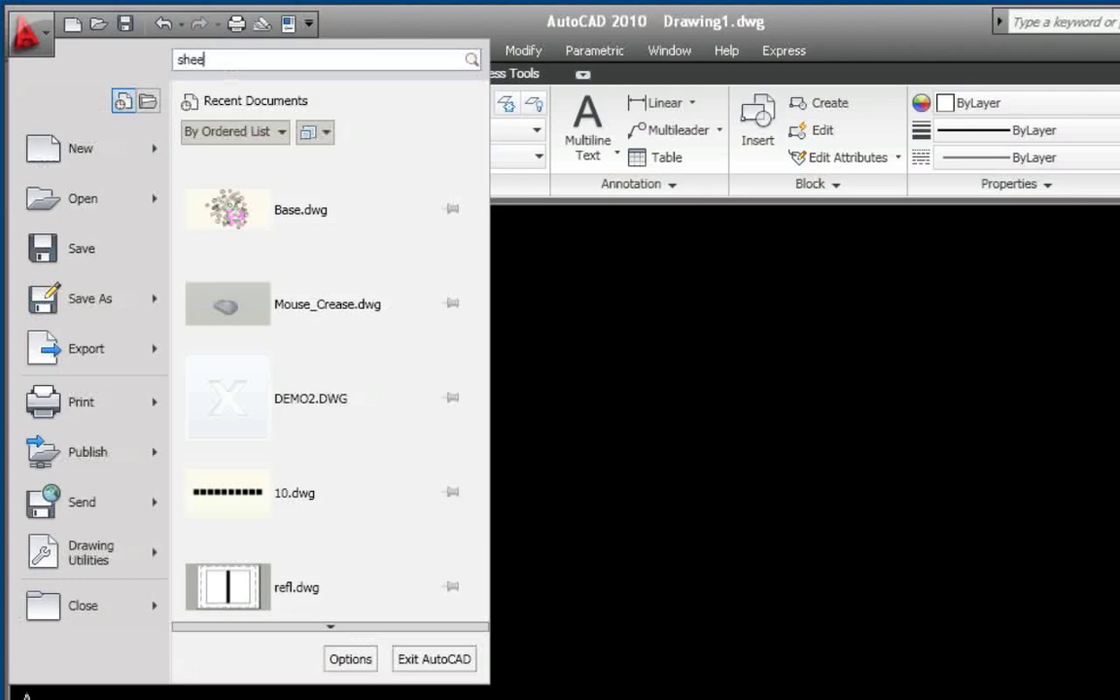
key("BackSpace")
key("BackSpace")
type("t")
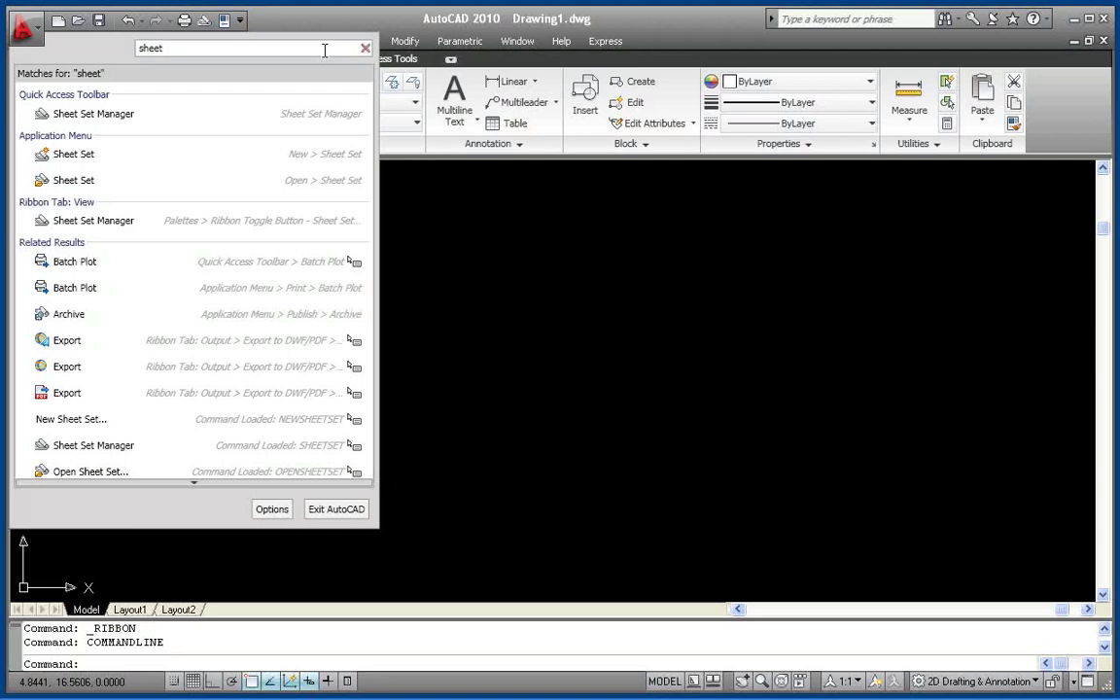
left_click(517, 277)
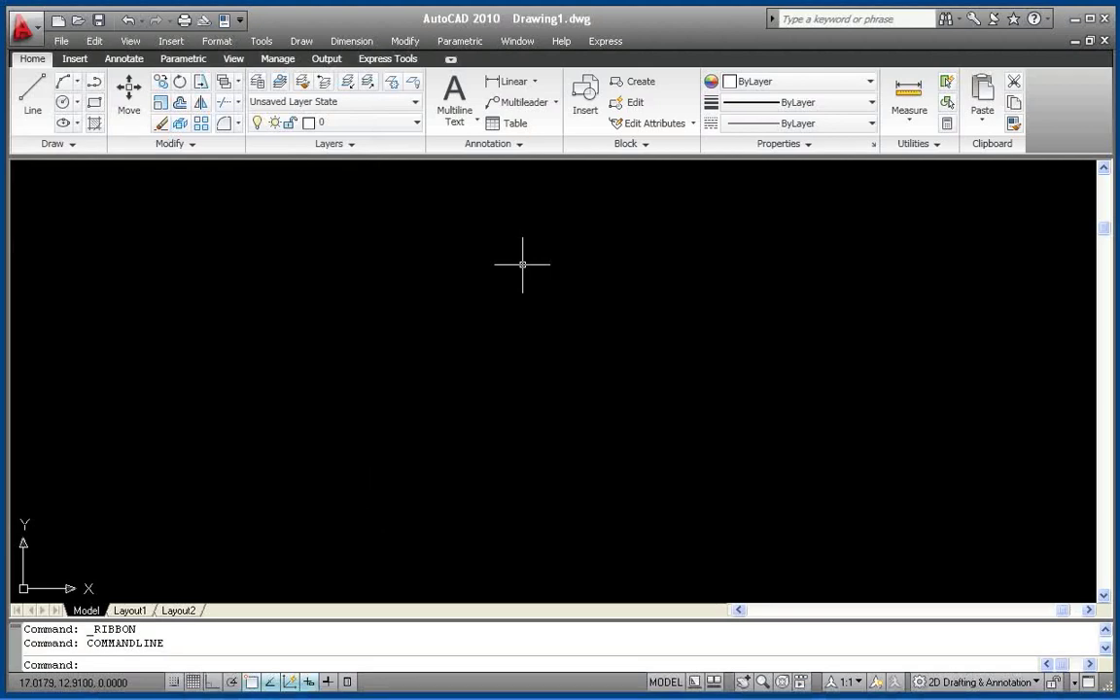
- View and dismiss the application menu, and close the program
left_click(24, 31)
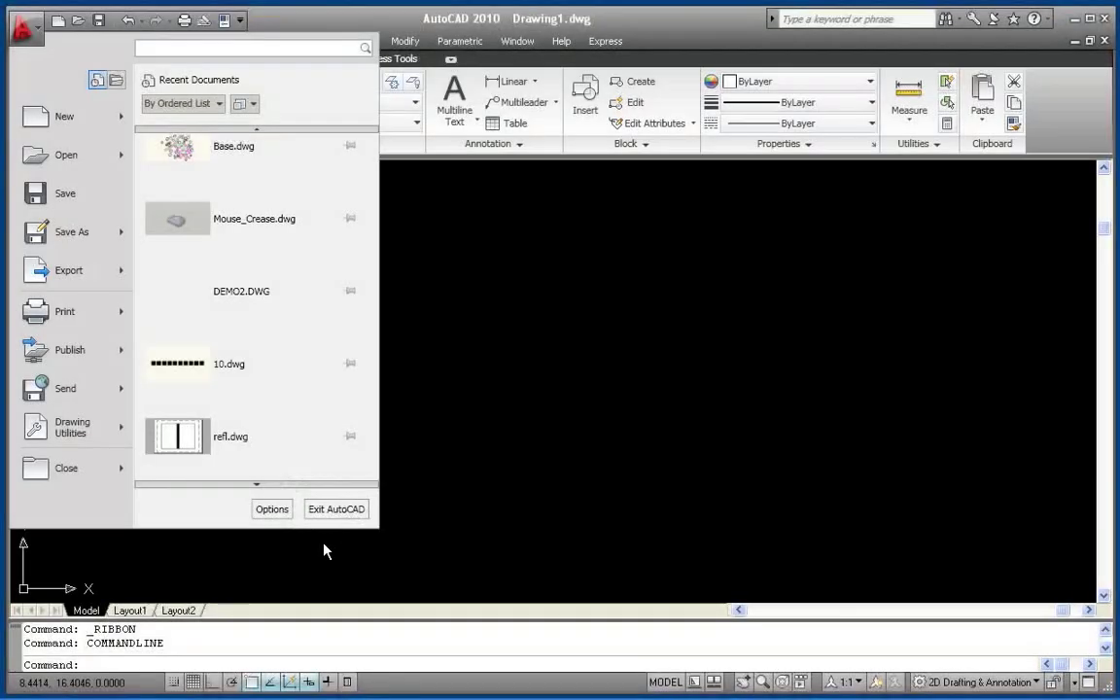
left_click(324, 547)
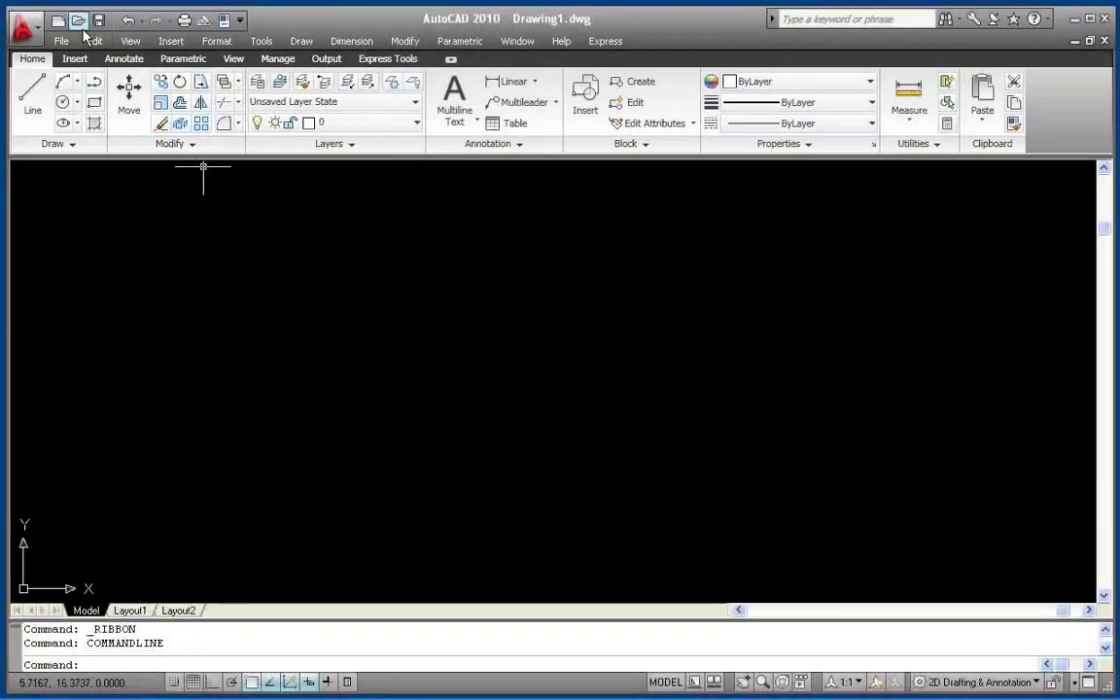
double_click(24, 31)
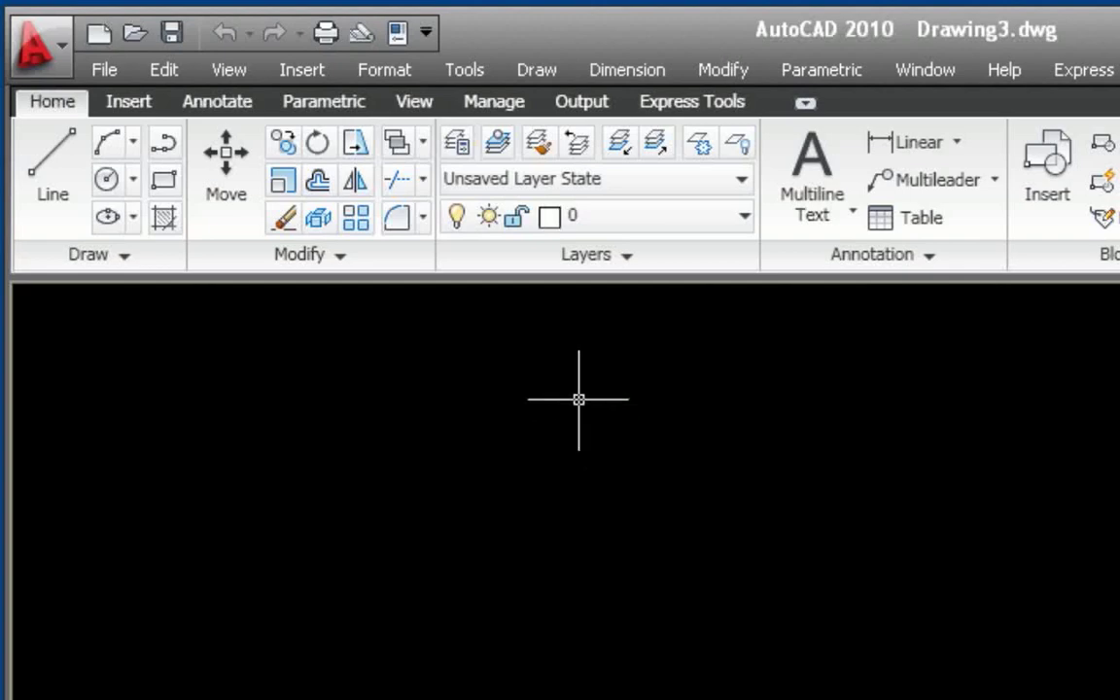
- Add the Match Properties command to the Quick Access Toolbar and remove it again
left_click(427, 35)
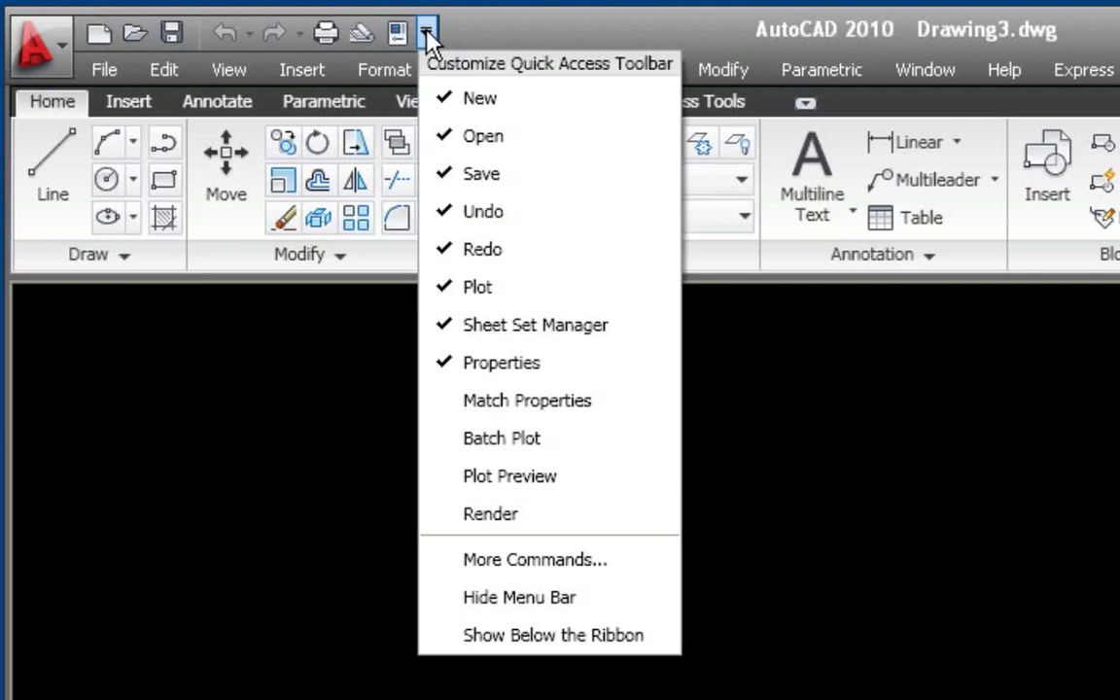
left_click(448, 400)
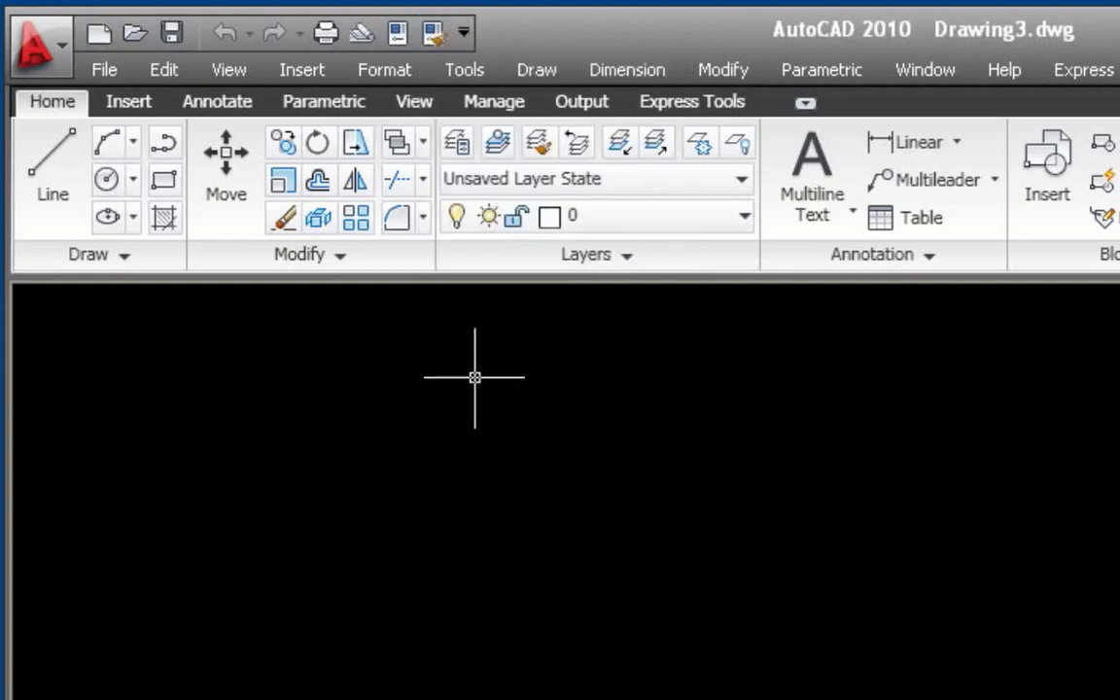
left_click(464, 33)
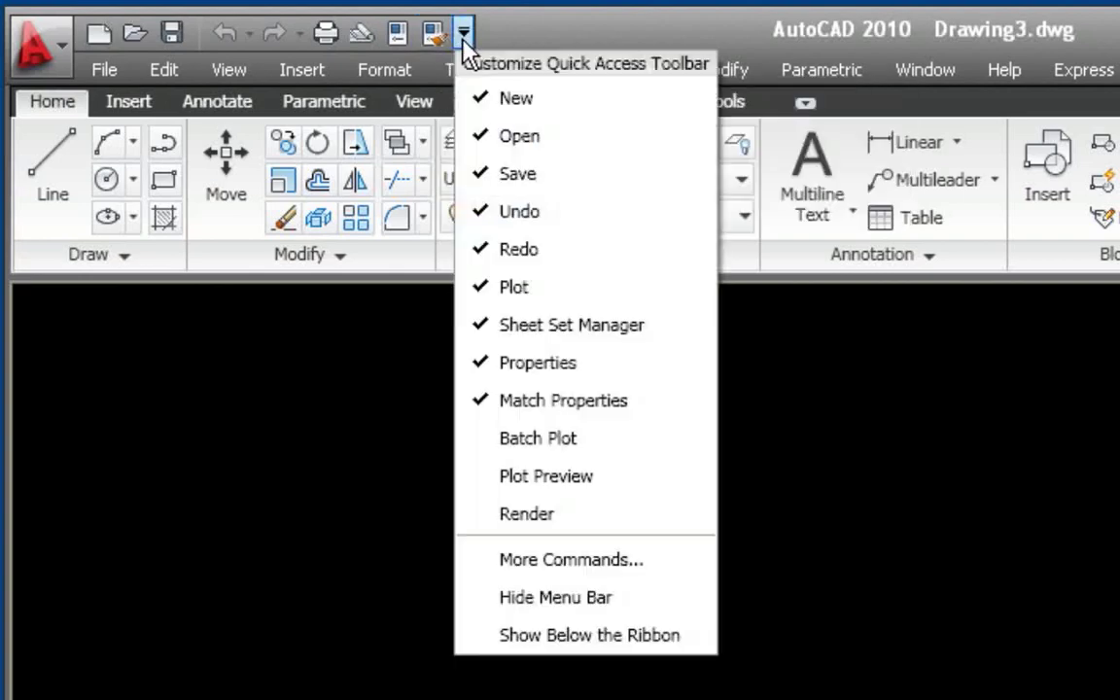
left_click(484, 407)
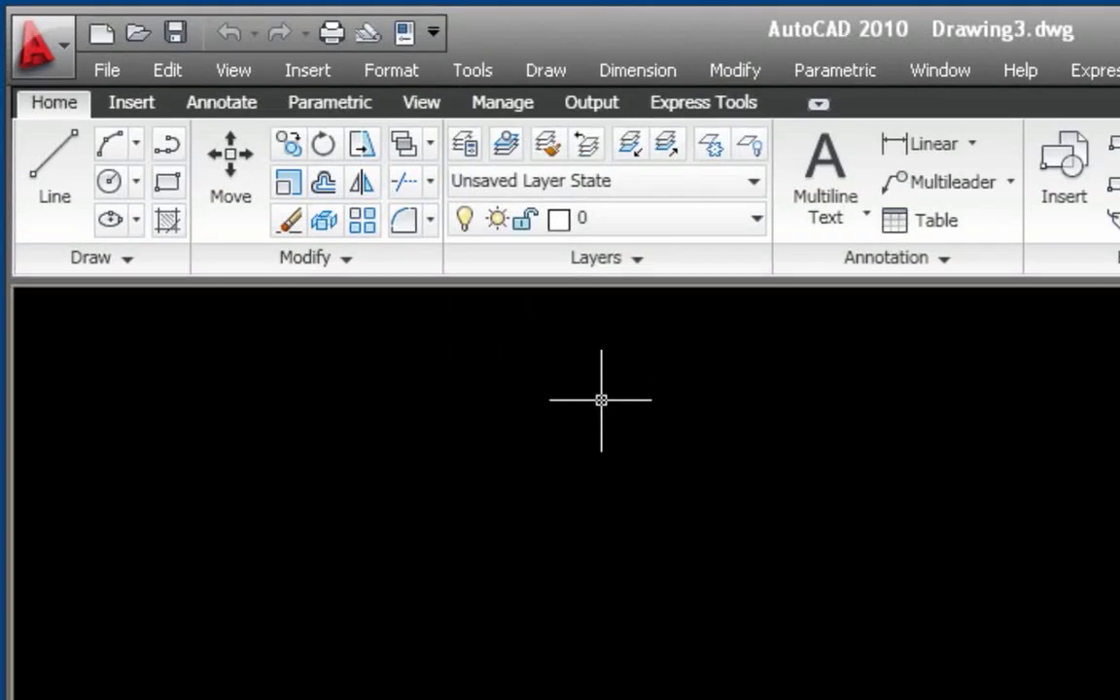
- Open the full command list for customizing the Quick Access Toolbar and search it for "export"
left_click(434, 34)
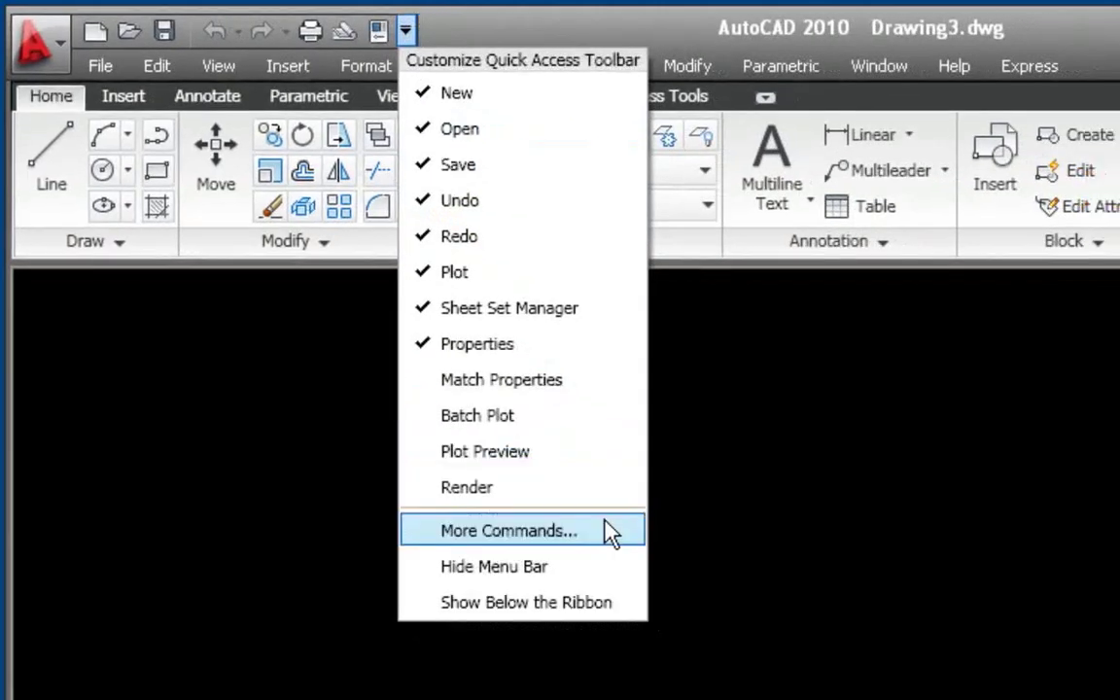
left_click(603, 531)
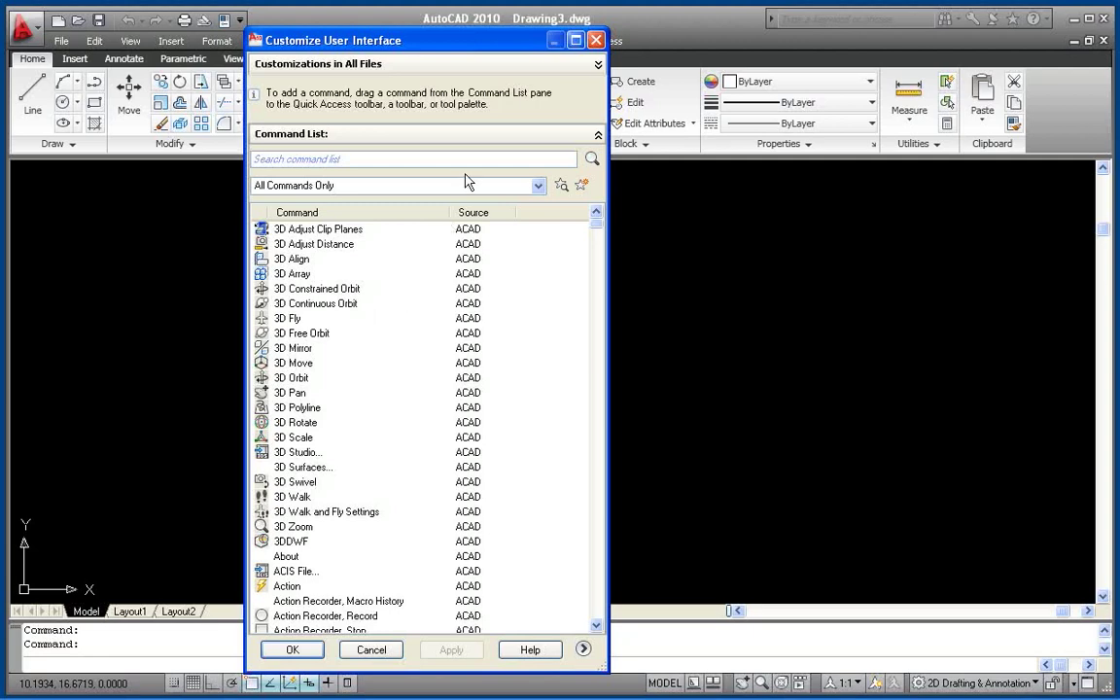
left_click(352, 159)
type("expot")
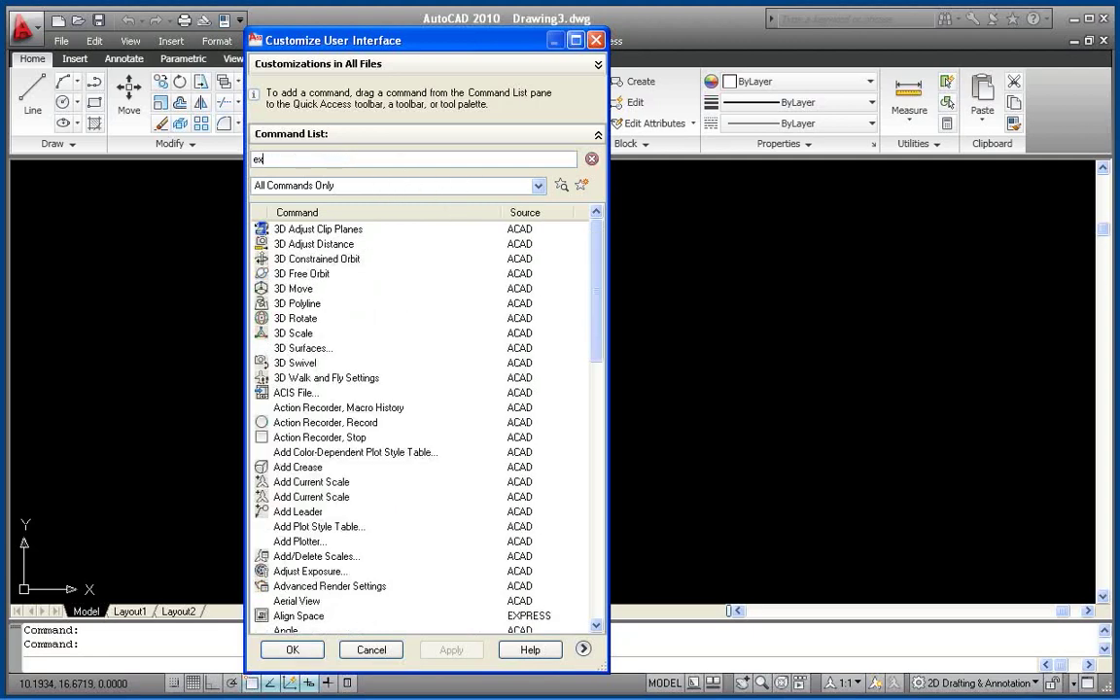
key("BackSpace")
type("rt")
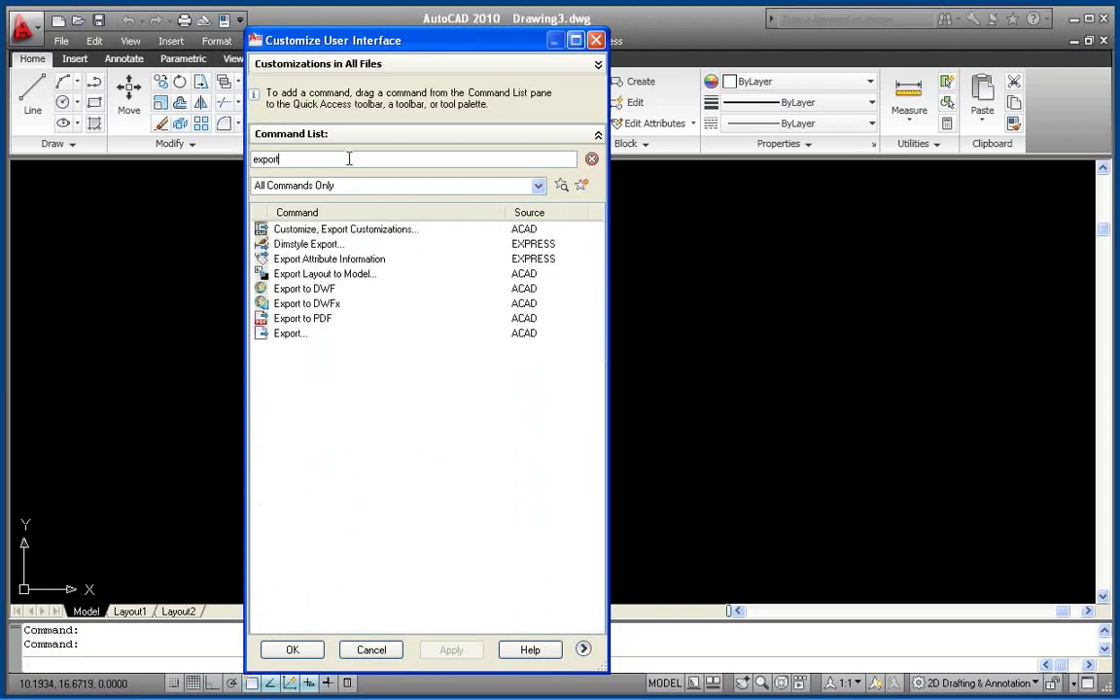
- Add the Export to PDF command to the Quick Access Toolbar, close the customization dialog, and remove the command again
left_click(266, 318)
left_click_drag(233, 194, 233, 27)
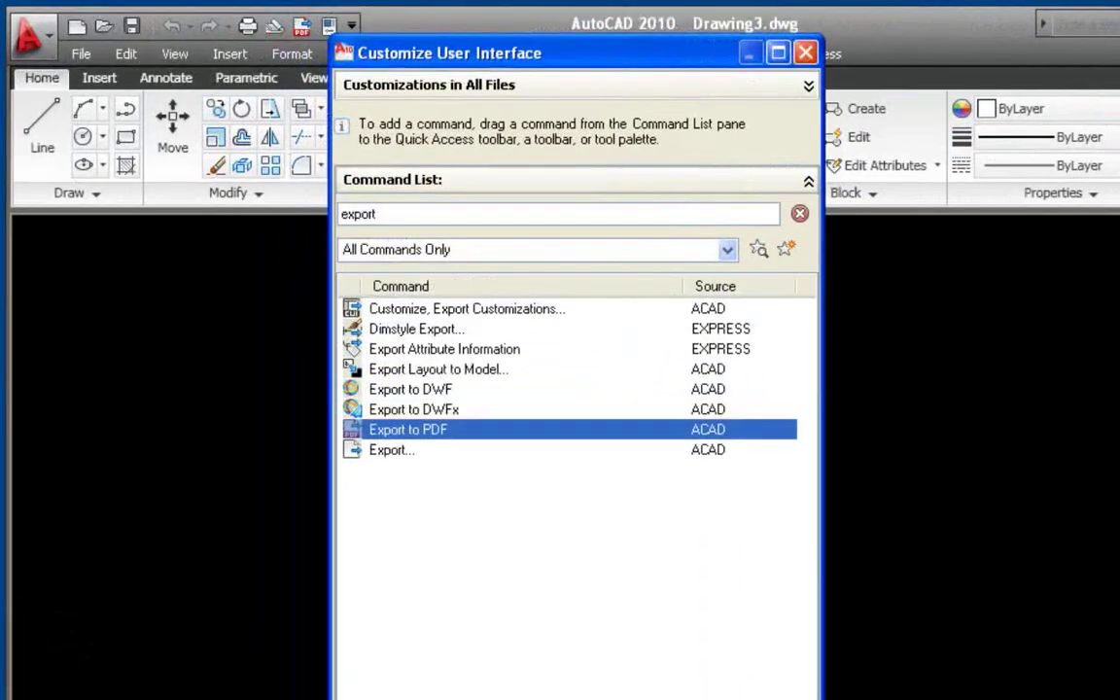
left_click(377, 657)
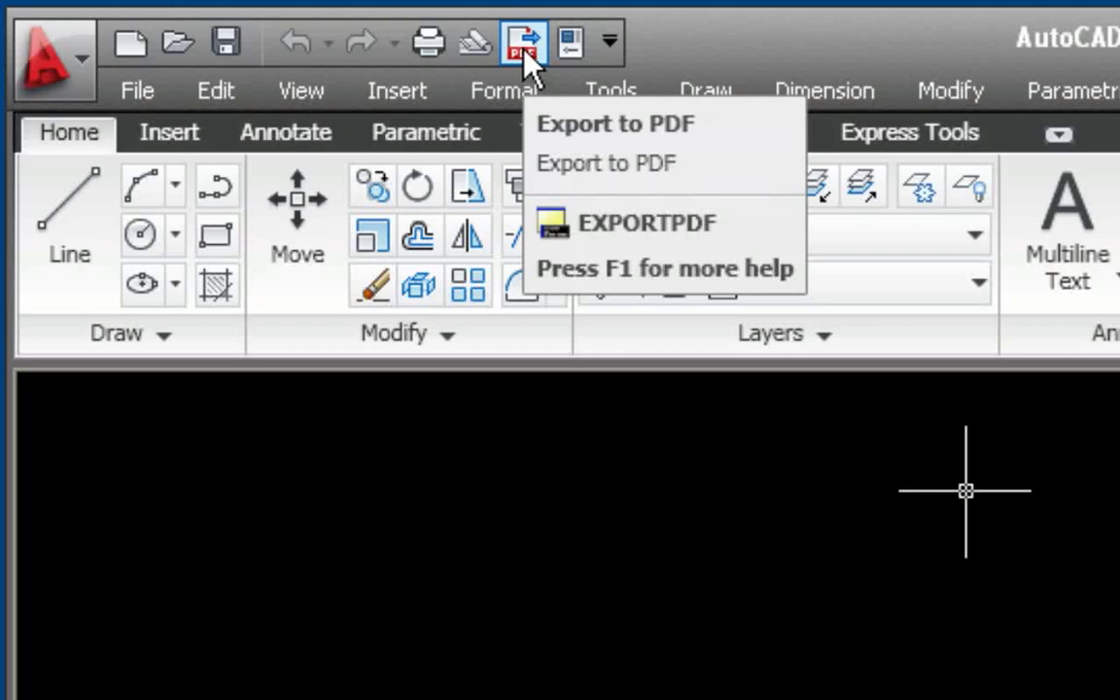
right_click(524, 55)
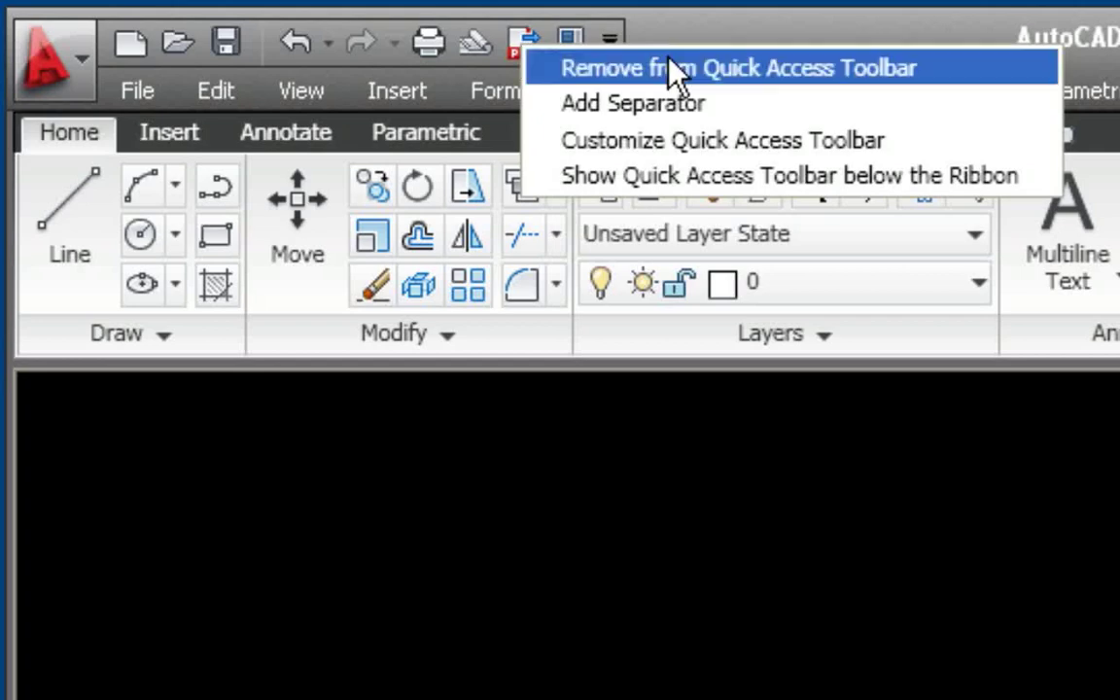
left_click(948, 74)
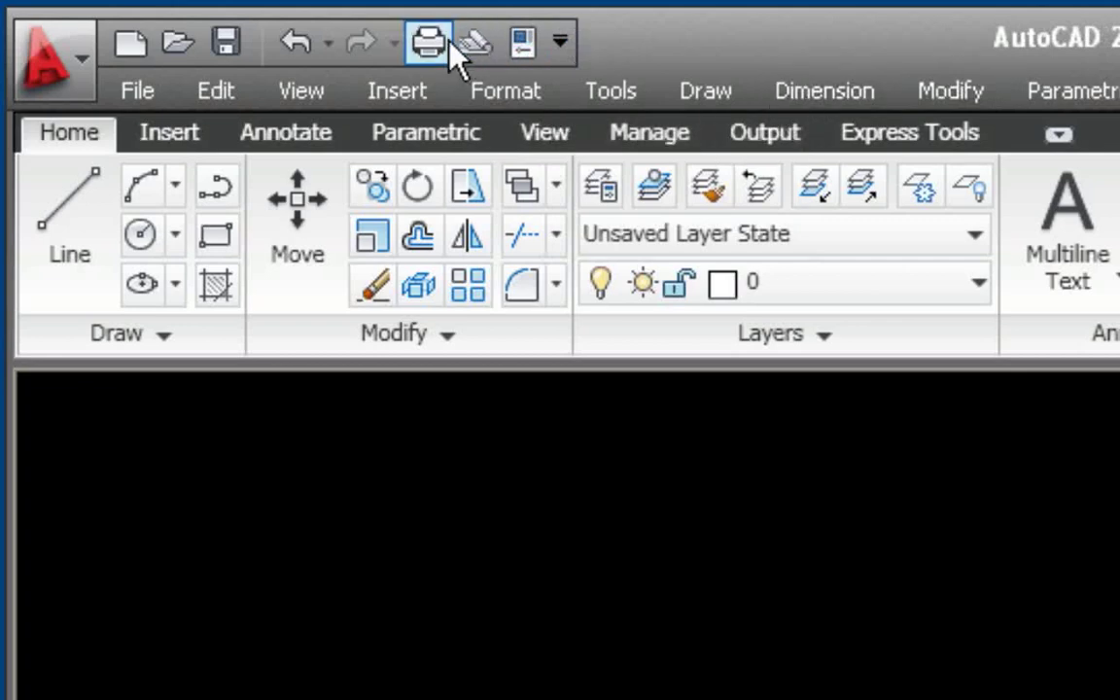
- Add a separator after the Sheet Set Manager command on the Quick Access Toolbar and remove it again
right_click(472, 43)
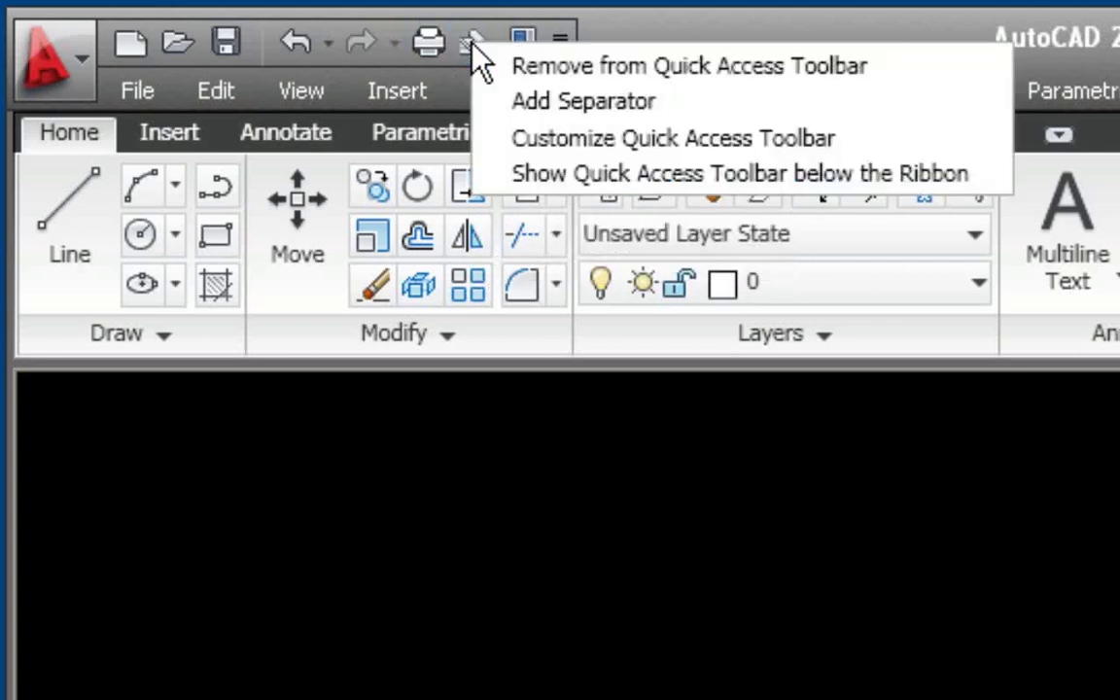
left_click(549, 103)
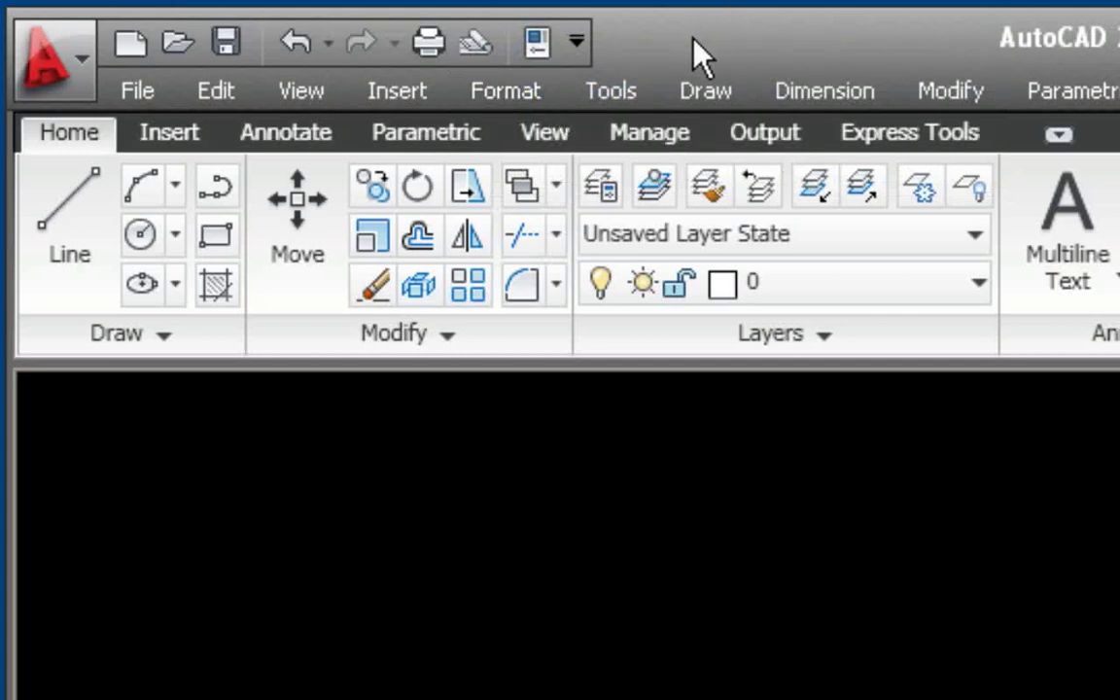
right_click(507, 43)
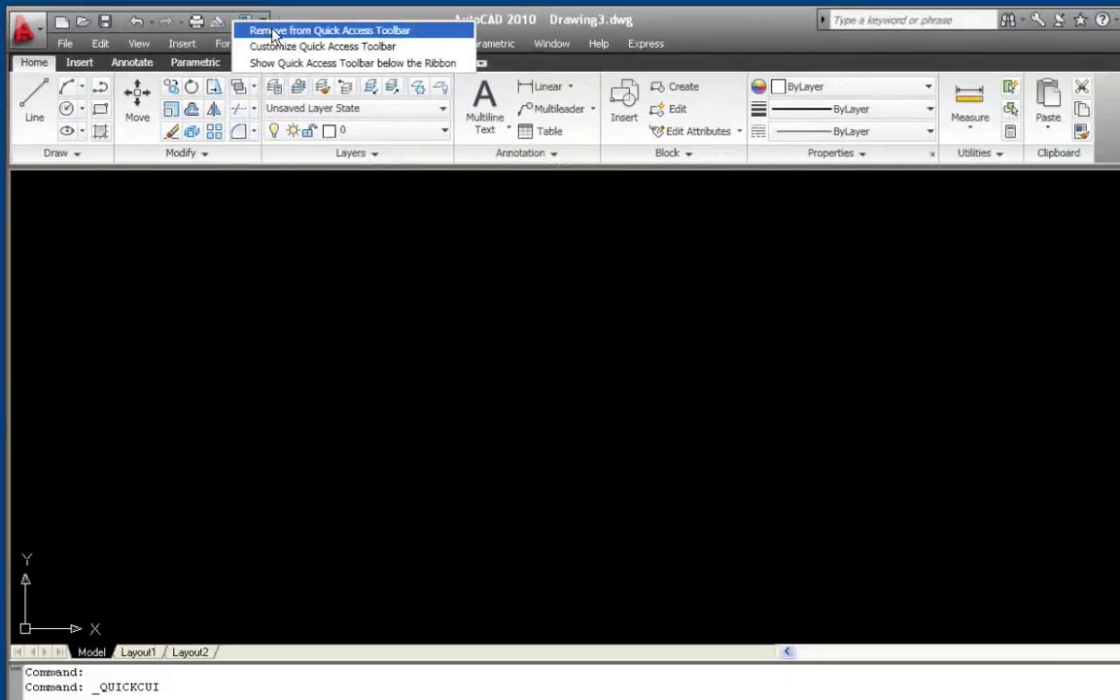
left_click(599, 70)
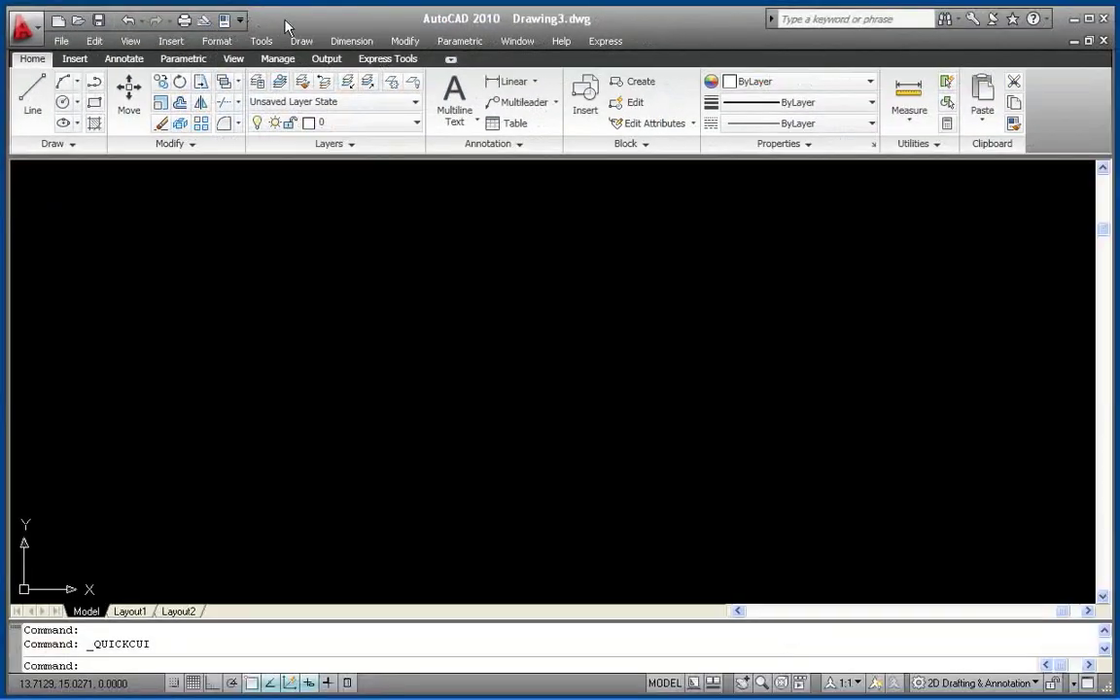
- Hide the menu bar through the Quick Access Toolbar customization options and show it again
left_click(240, 20)
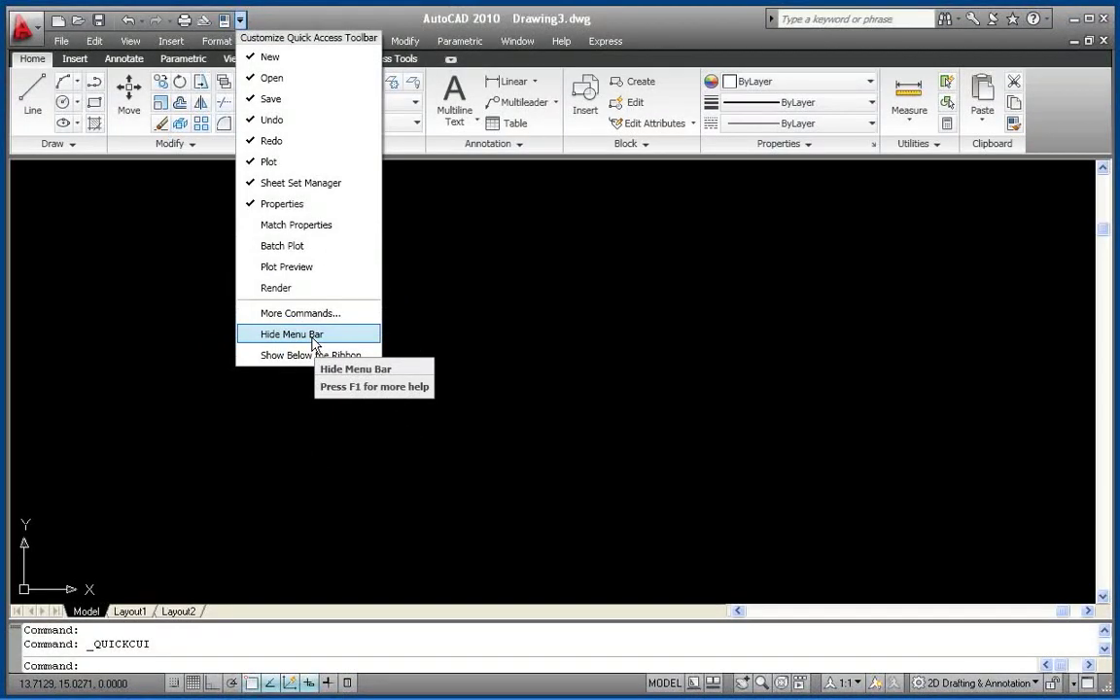
left_click(312, 336)
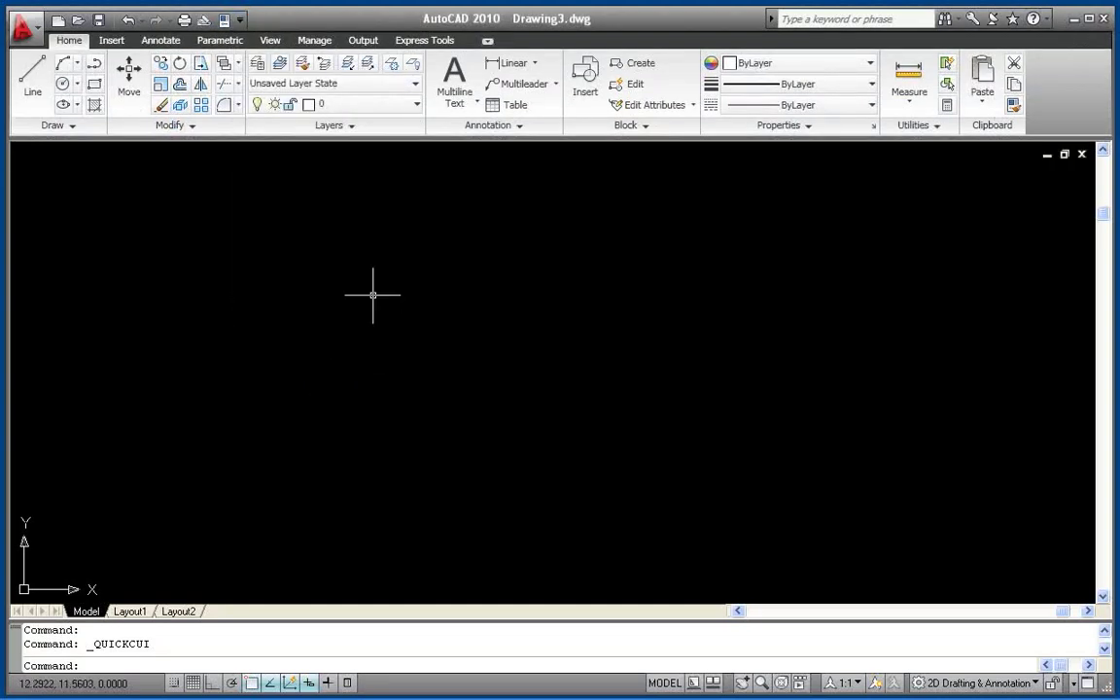
left_click(241, 21)
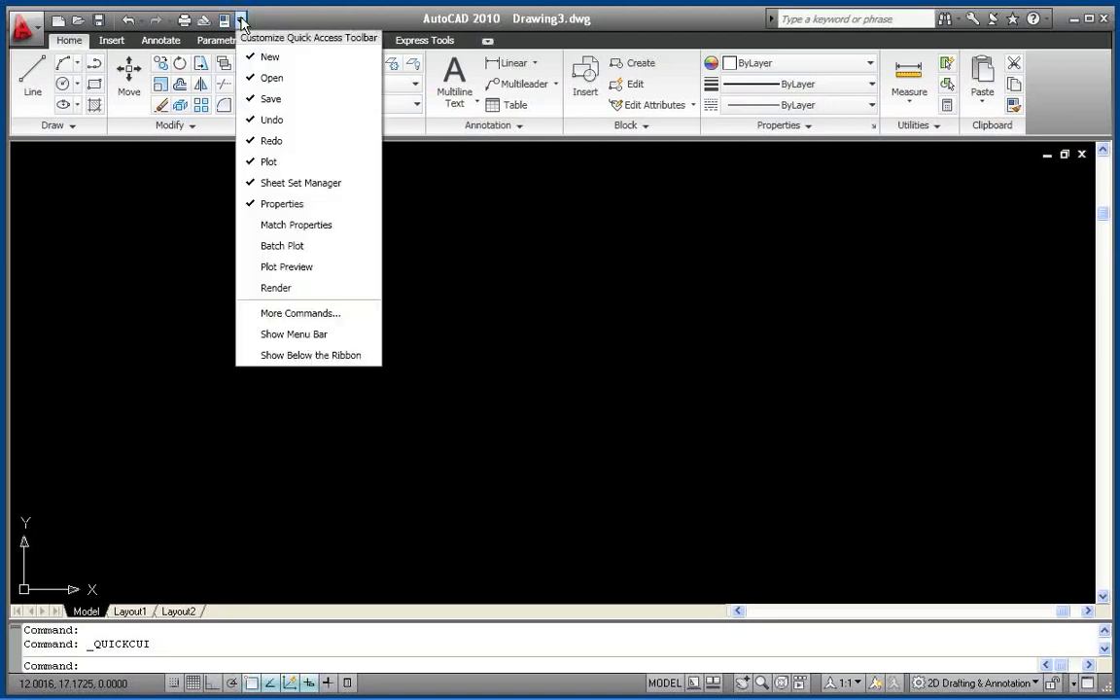
left_click(321, 334)
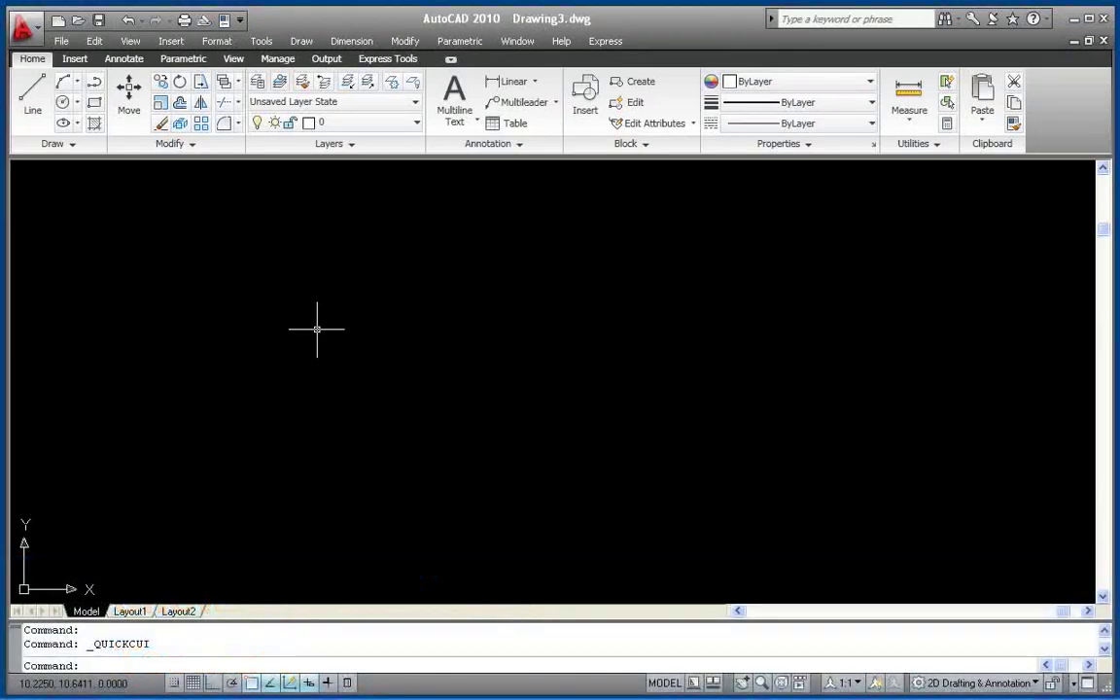
- Review the Quick Access Toolbar customization options and the list of available AutoCAD toolbars, and dismiss both
left_click(241, 22)
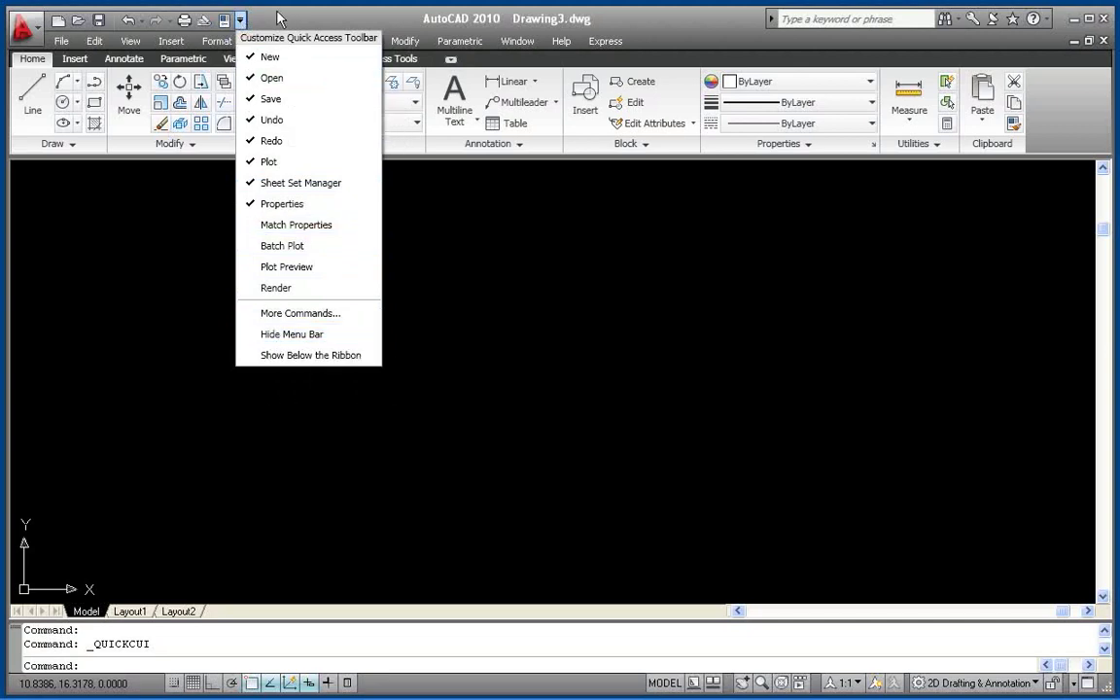
left_click(251, 17)
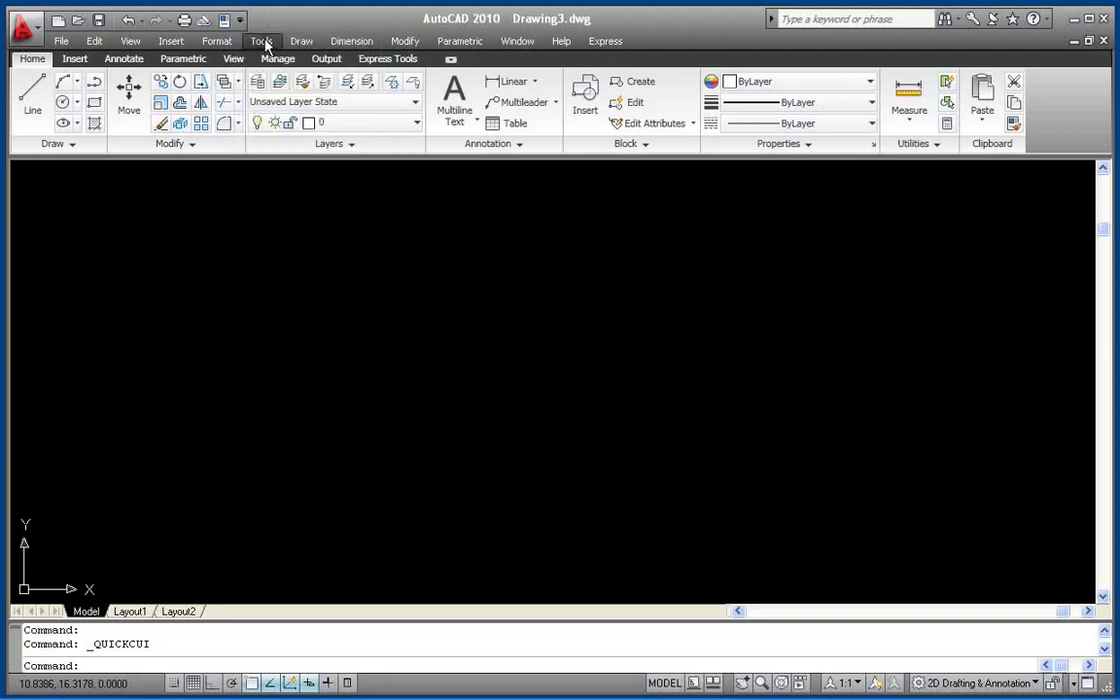
left_click(262, 42)
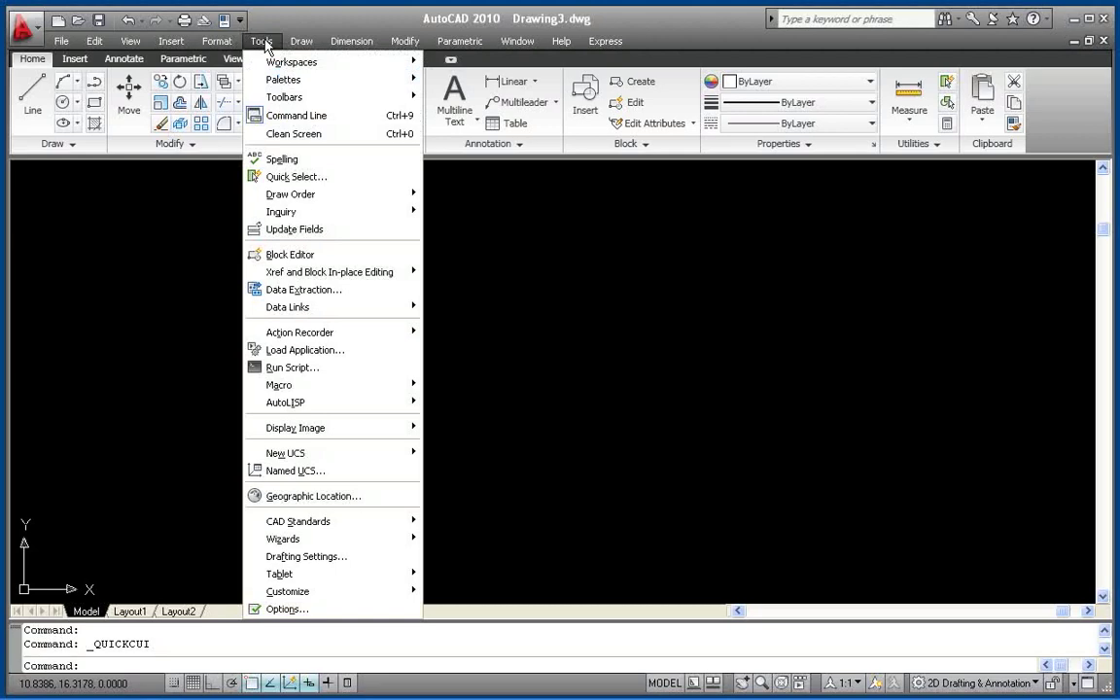
mouse_move(293, 101)
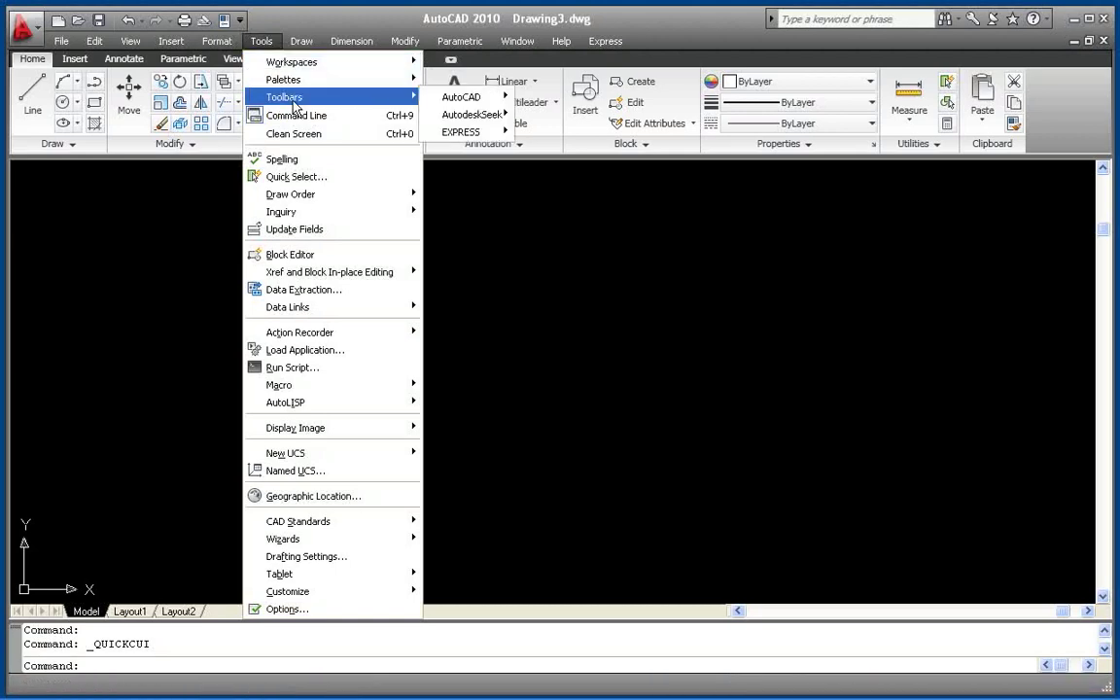
mouse_move(473, 104)
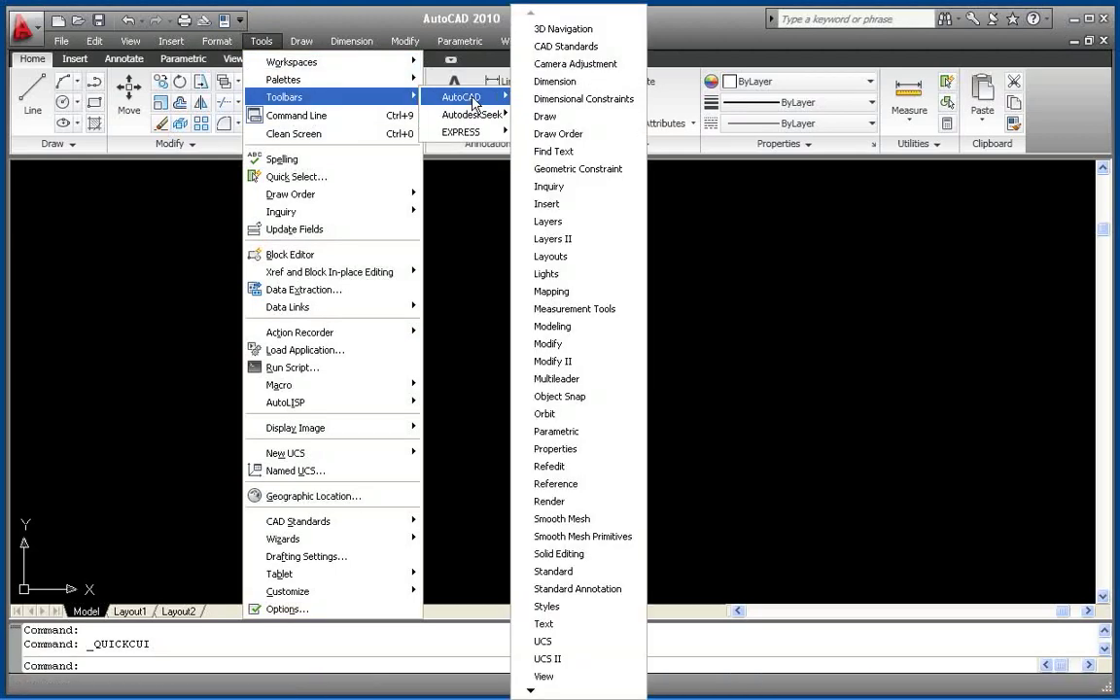
left_click(323, 20)
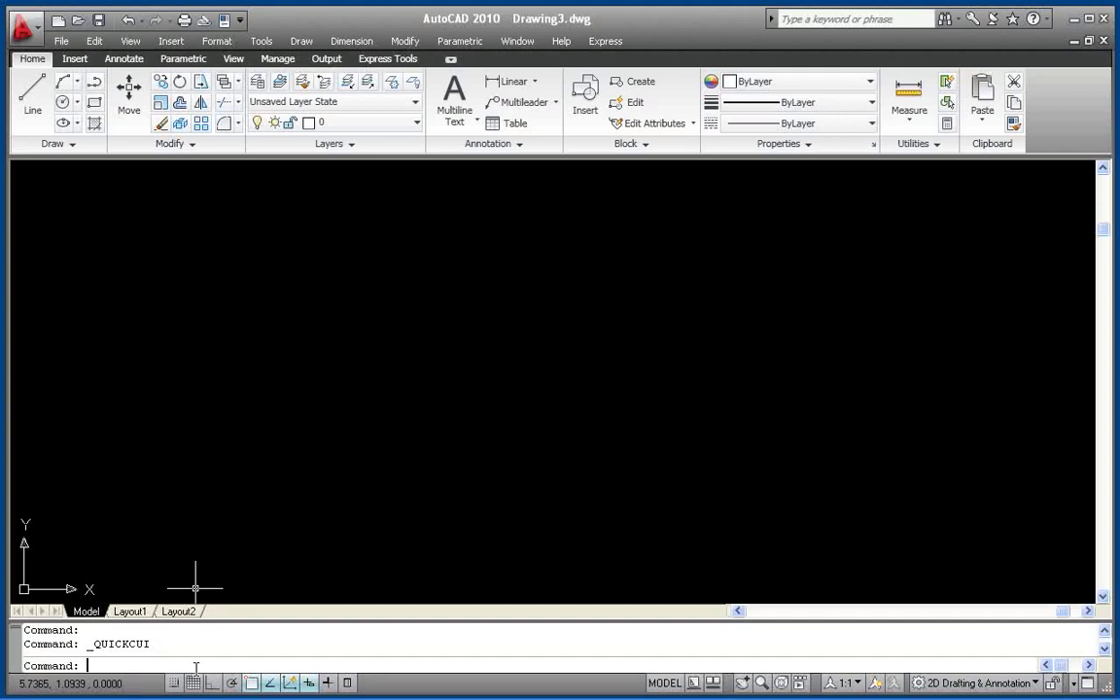
- Show the Layers toolbar by running the -toolbar command for "layers" with the default Show option
type("-toolbar")
key("Return")
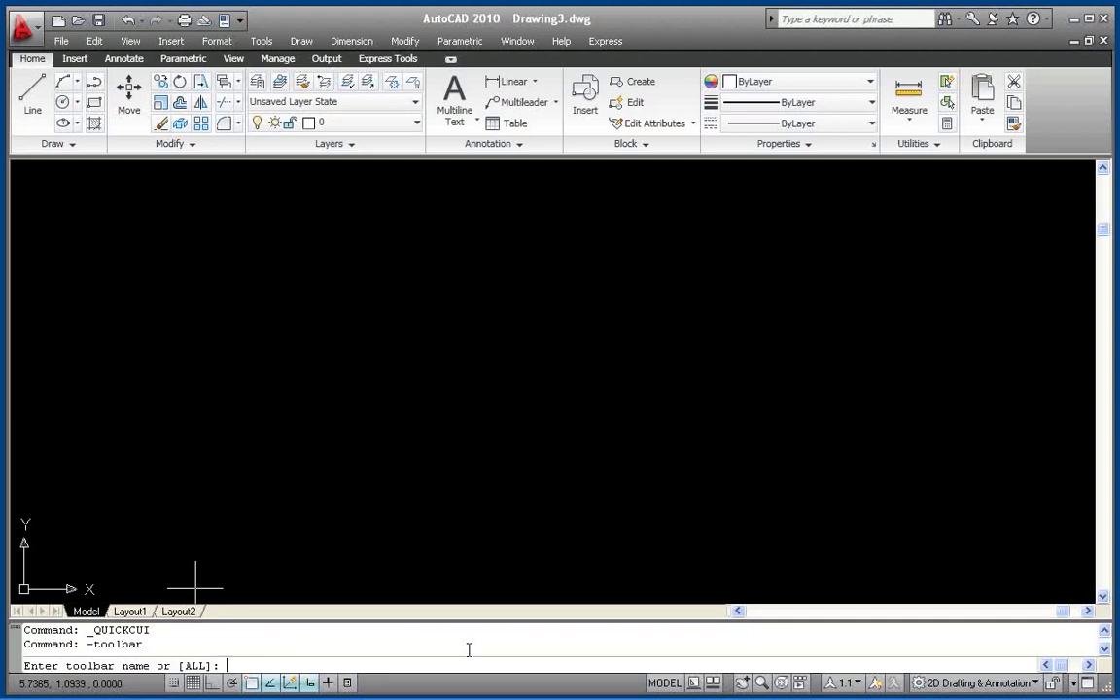
type("layers")
key("Return")
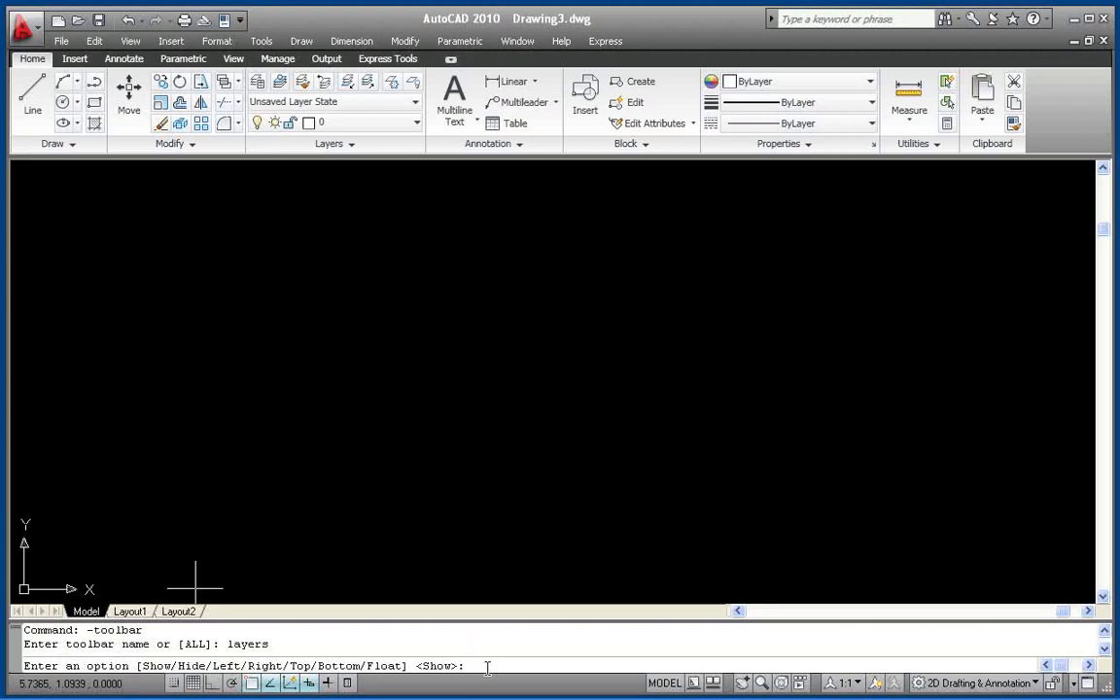
key("Return")
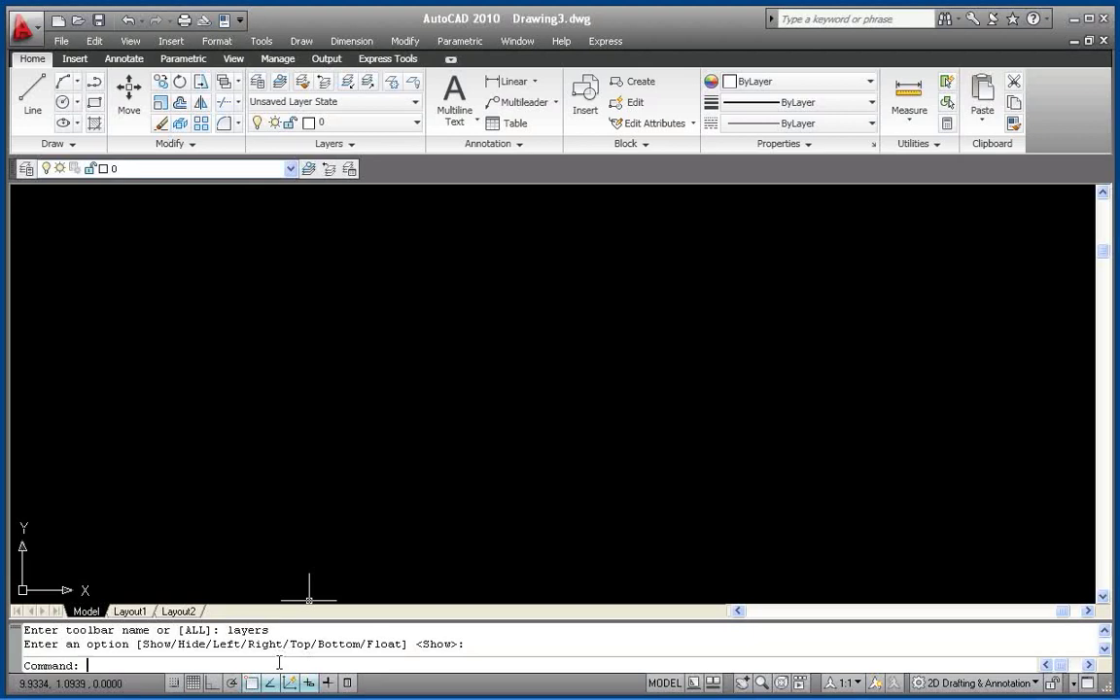
- Repeat the -toolbar command for "layers" with the Hide option to remove the Layers toolbar
key("Return")
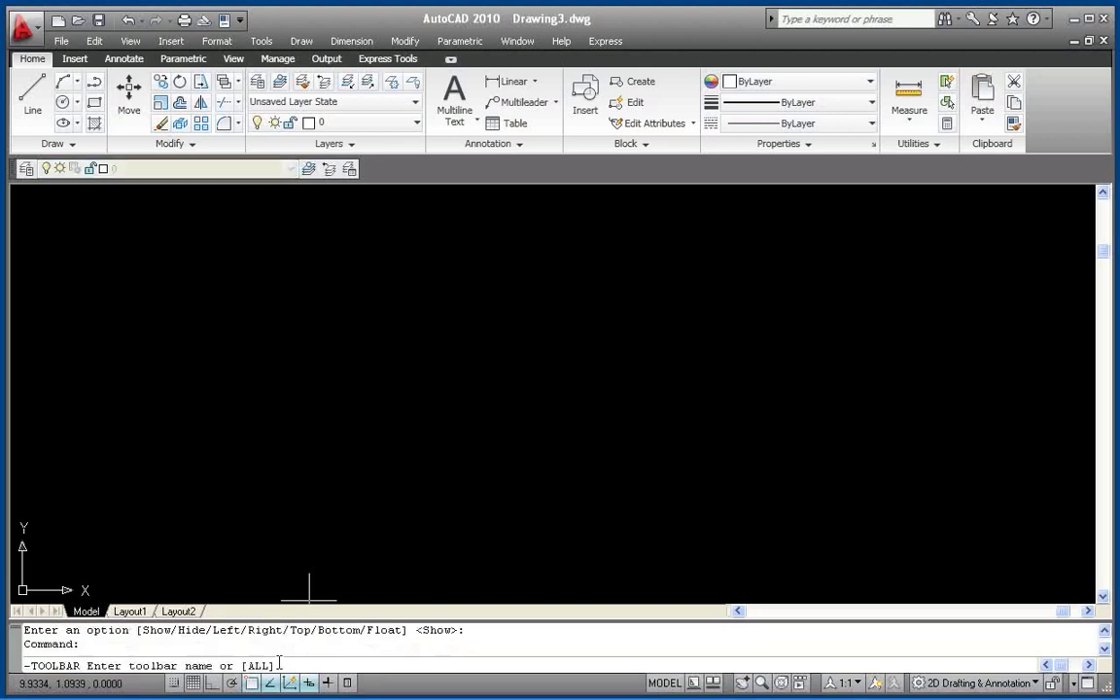
type("layers")
key("Return")
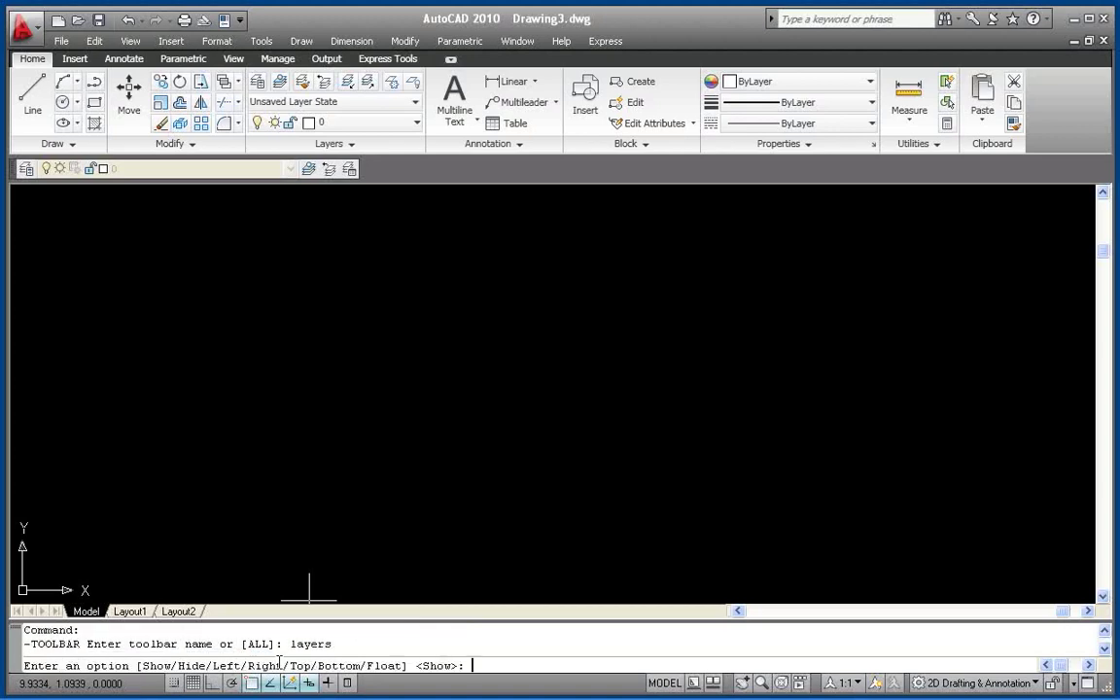
type("h")
key("Return")
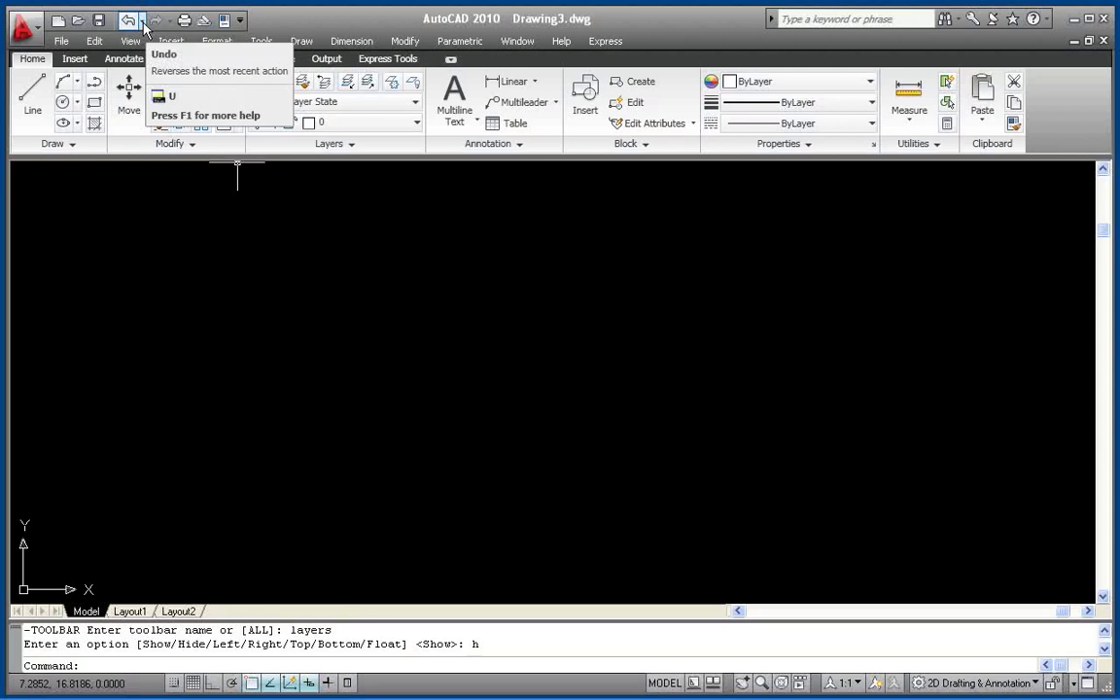
- Draw three connected line segments with the Line command as an outline open at the bottom, ending at about (22.66, 8.95)
key("Escape")
key("Escape")
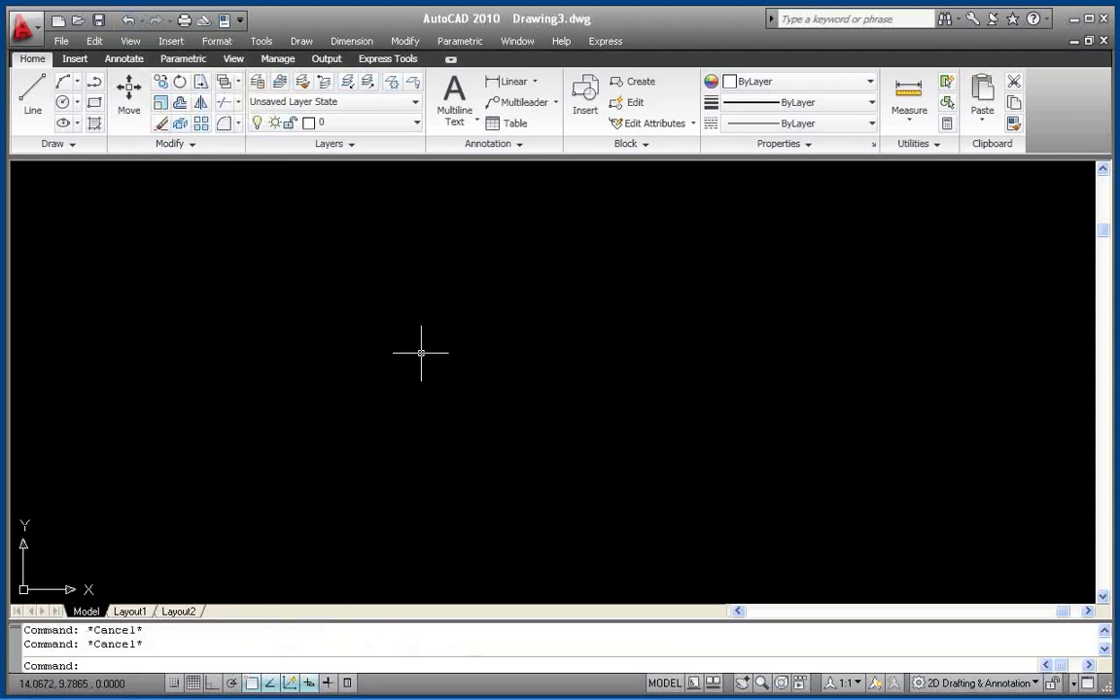
type("line")
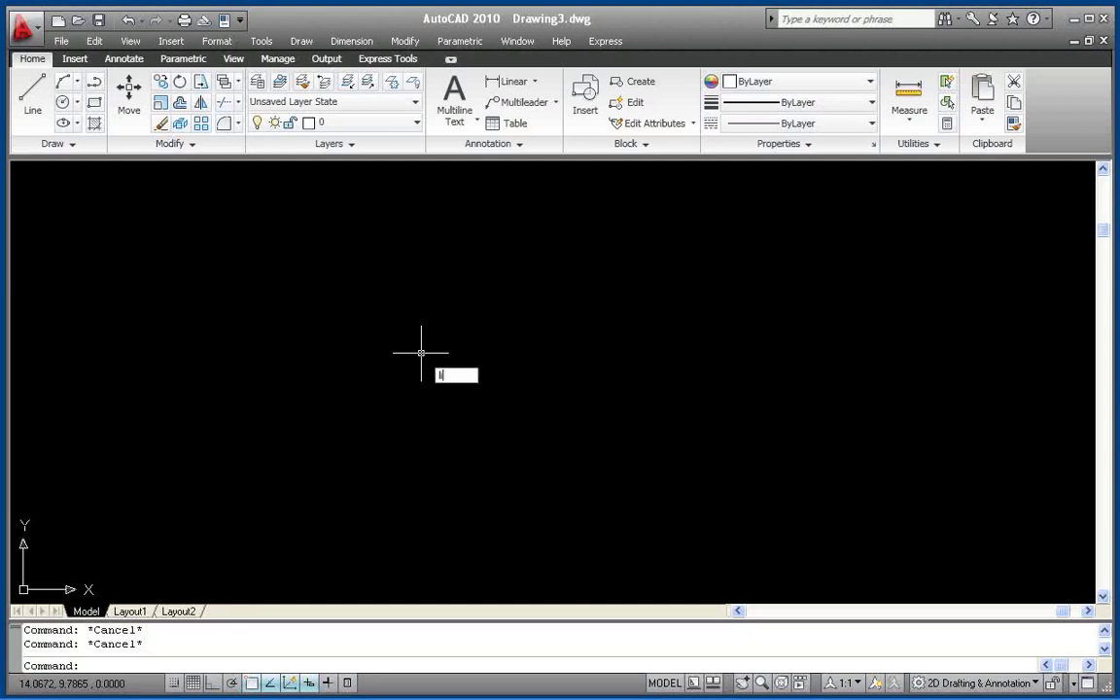
key("Return")
left_click(260, 395)
left_click(317, 304)
left_click(578, 277)
left_click(653, 374)
key("Return")
- Draw a three-point arc from the outline's lower-right endpoint through about (14.97, 6.11) to its lower-left endpoint, closing the shape
type("arc")
key("Return")
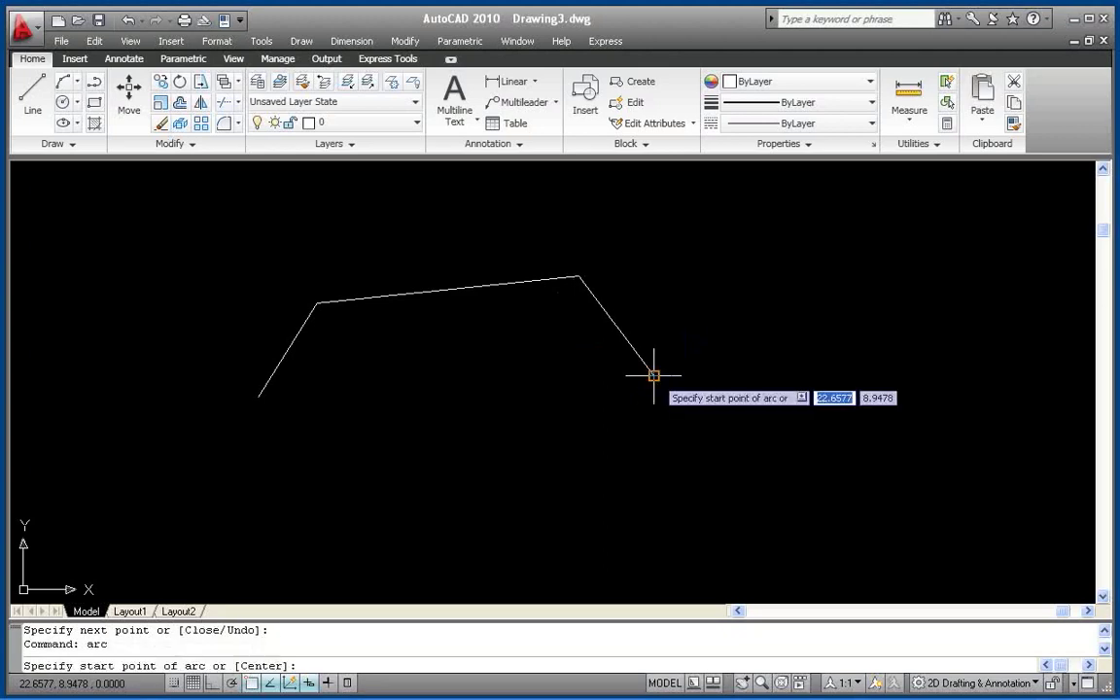
left_click(653, 375)
left_click(446, 452)
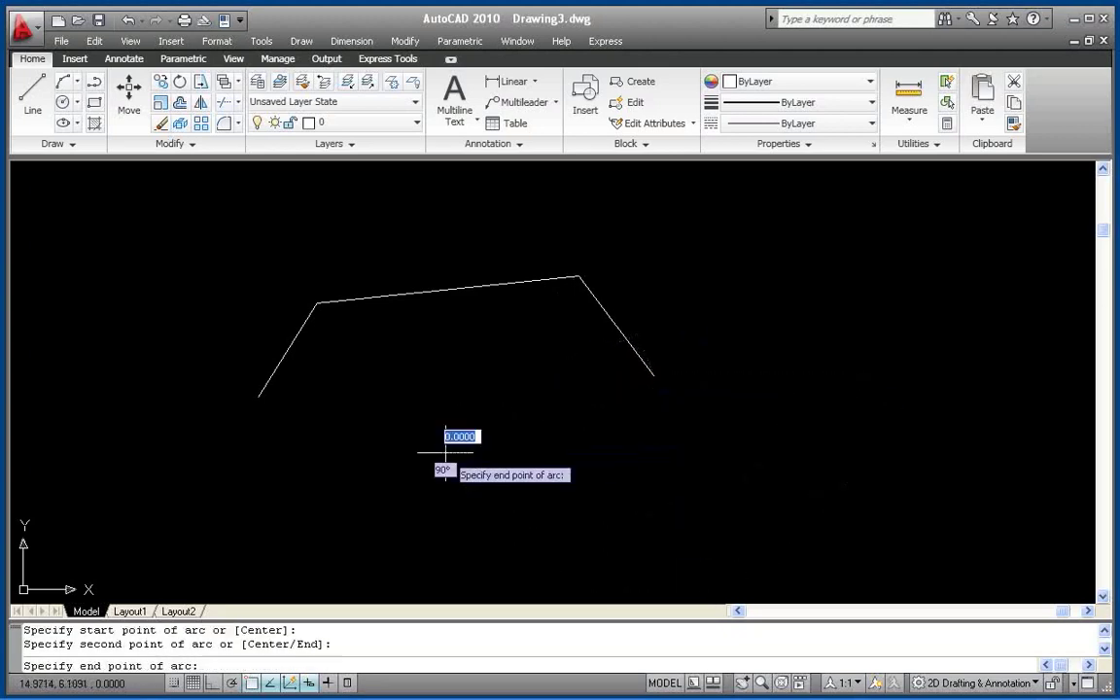
left_click(260, 395)
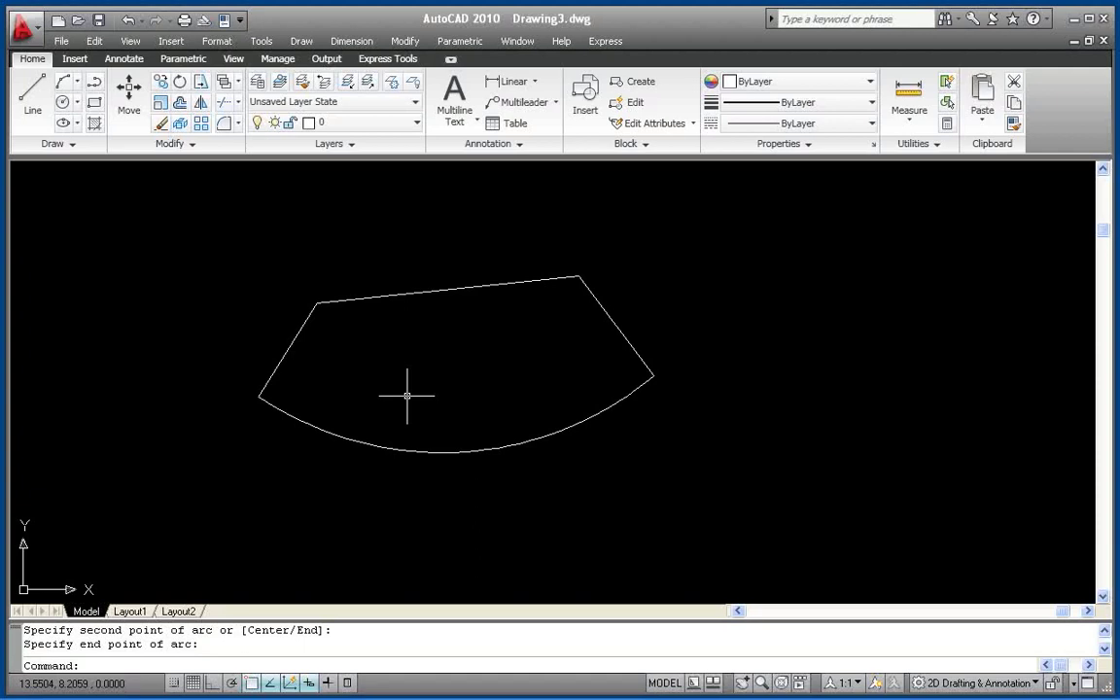
- Draw a circle inside the closed outline with its centre at about (14.59, 9.37)
type("circle")
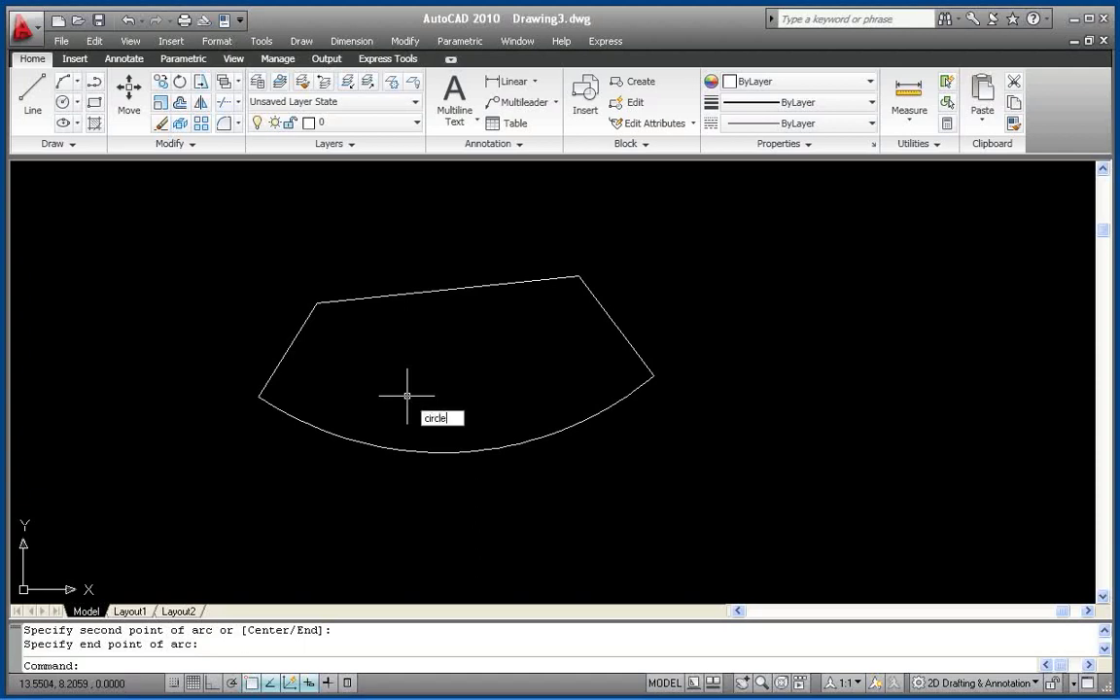
key("Return")
left_click(434, 364)
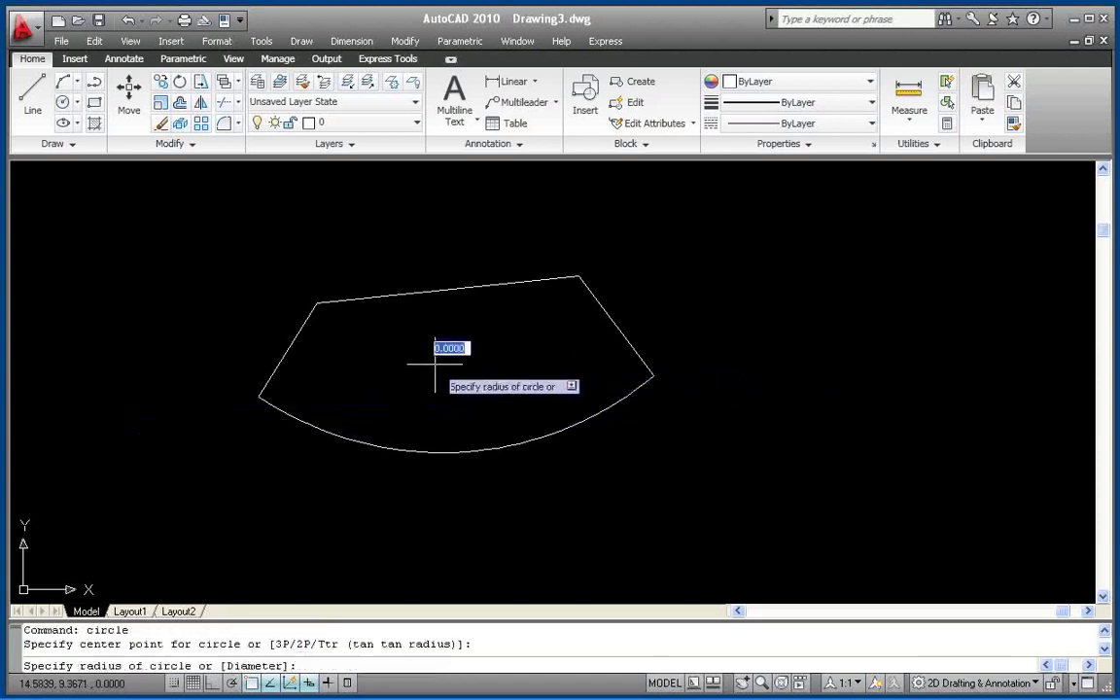
left_click(473, 380)
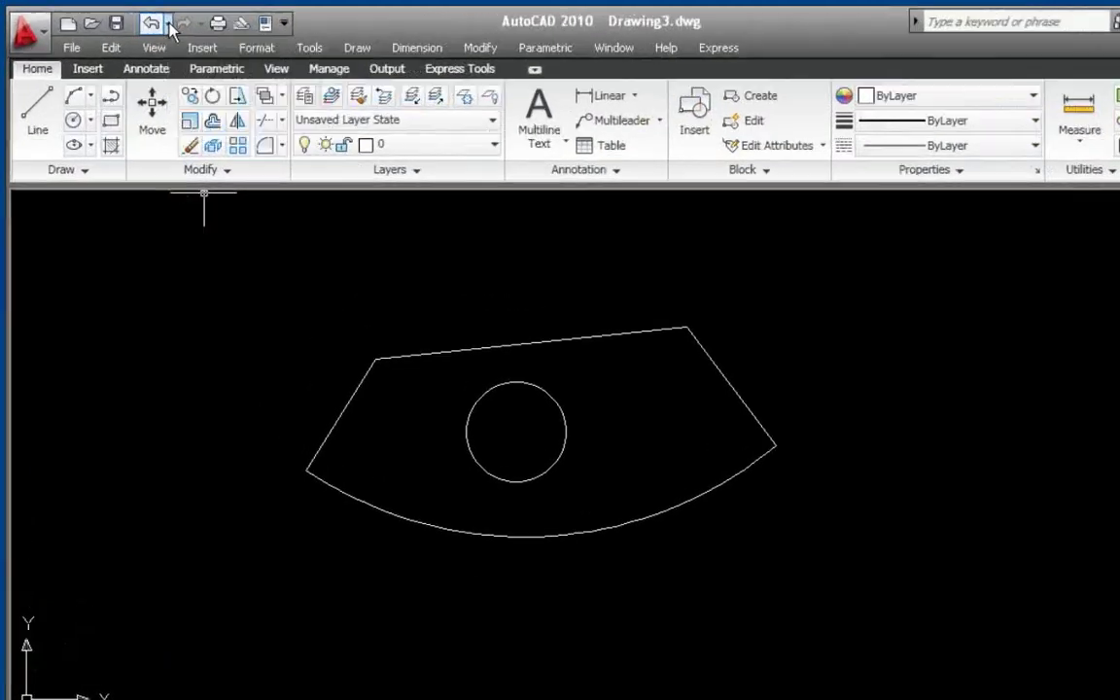
- Undo the circle by itself, and undo the arc and line commands together using the undo history
left_click(141, 22)
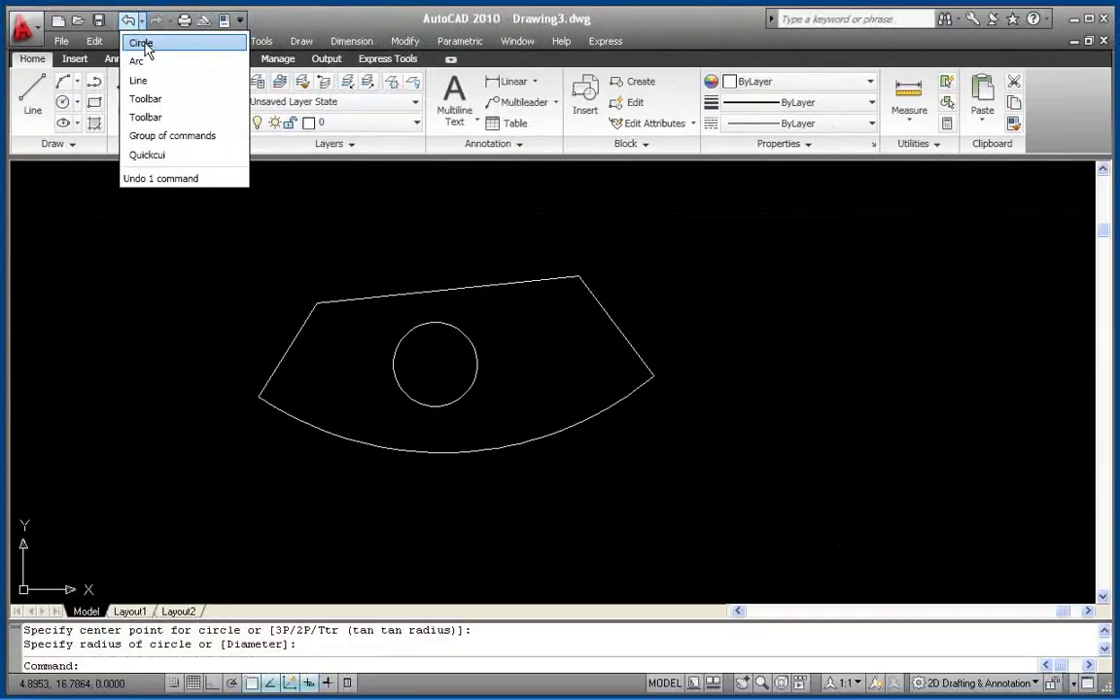
left_click(144, 44)
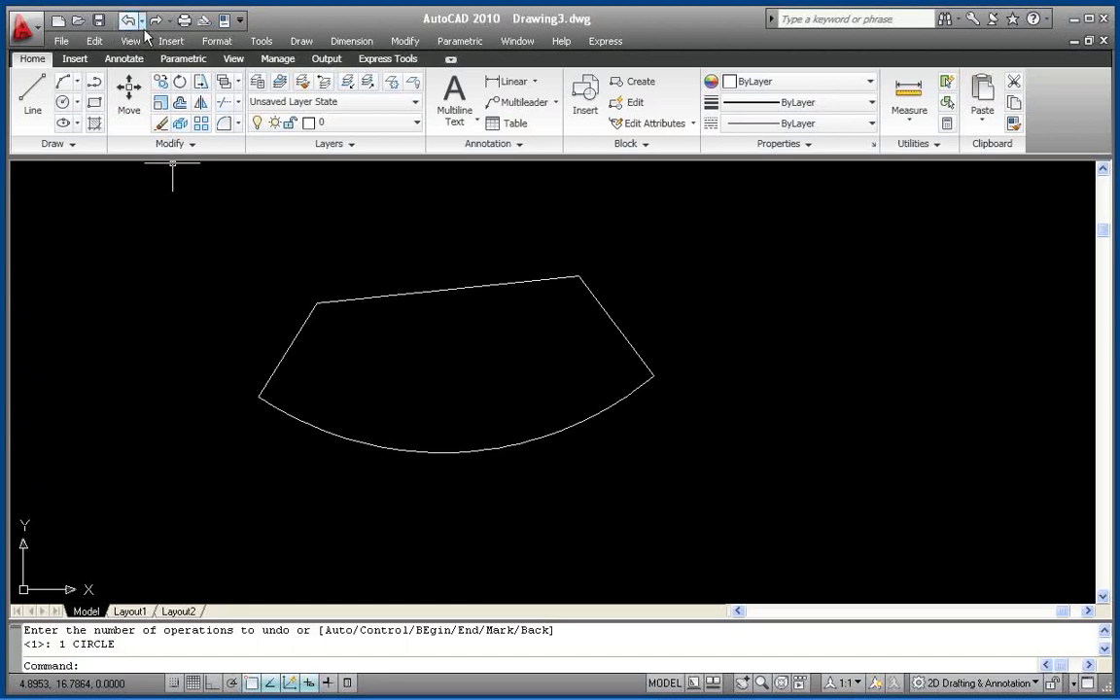
left_click(142, 20)
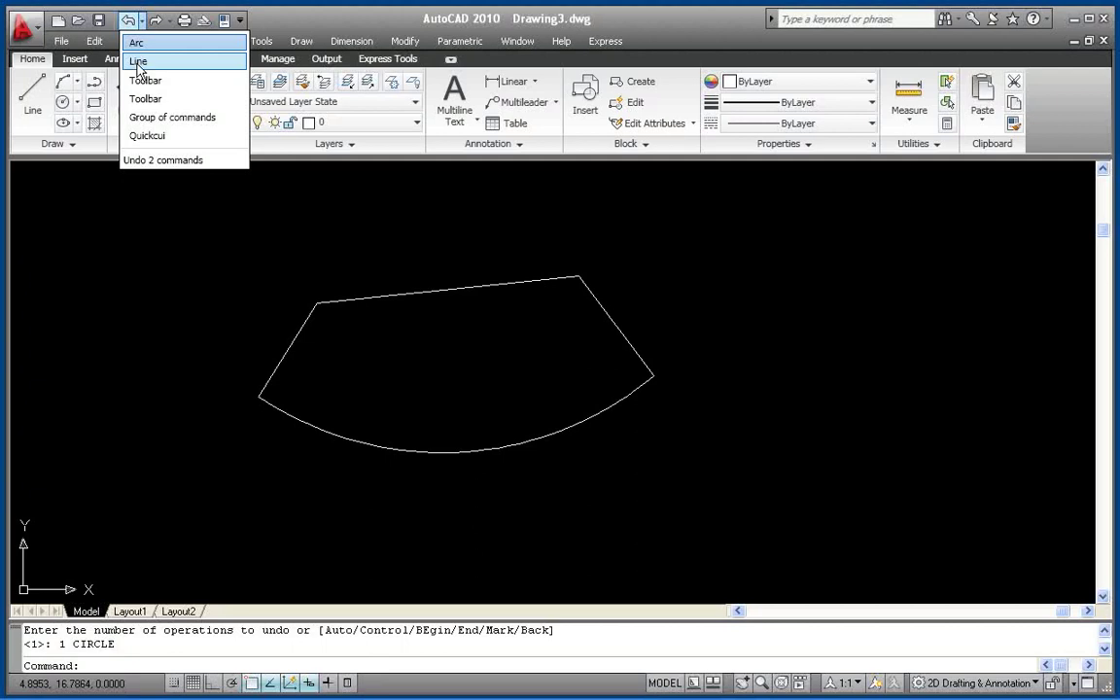
left_click(138, 64)
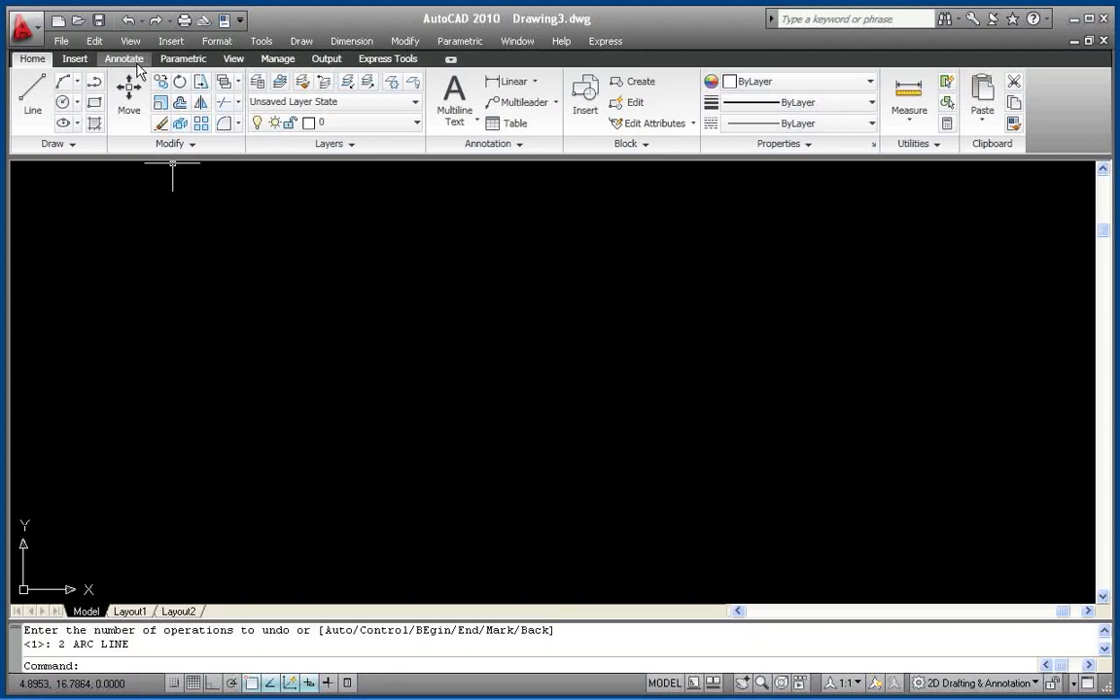
- Redo the Line and Arc commands together from the redo history, leaving the circle out
left_click(170, 23)
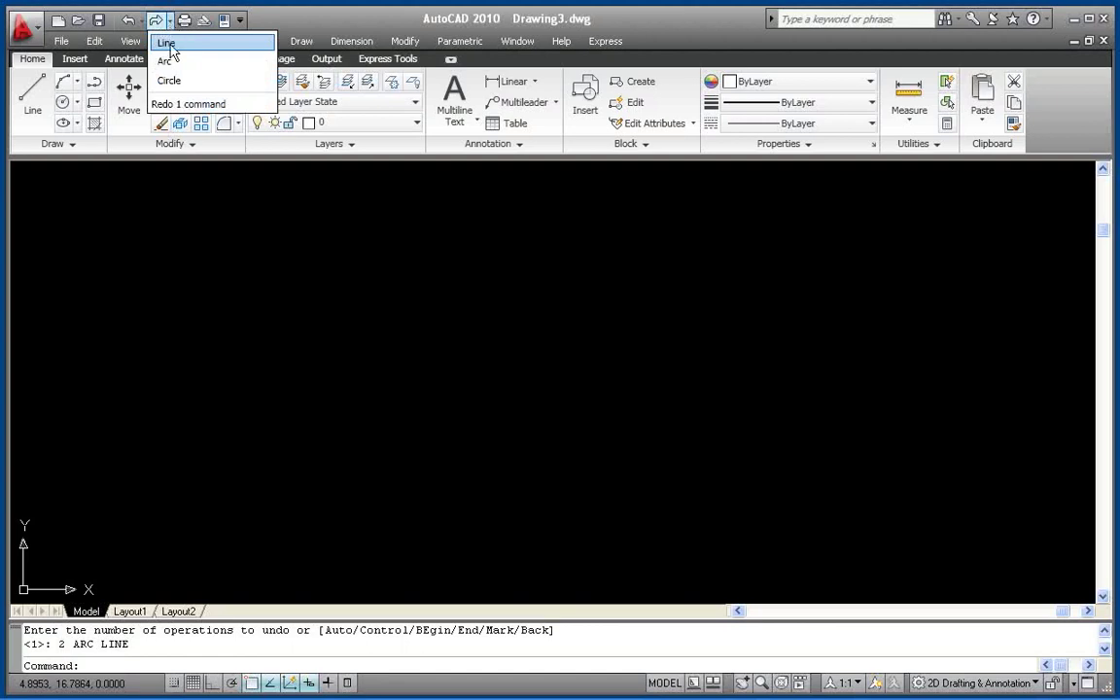
left_click(175, 64)
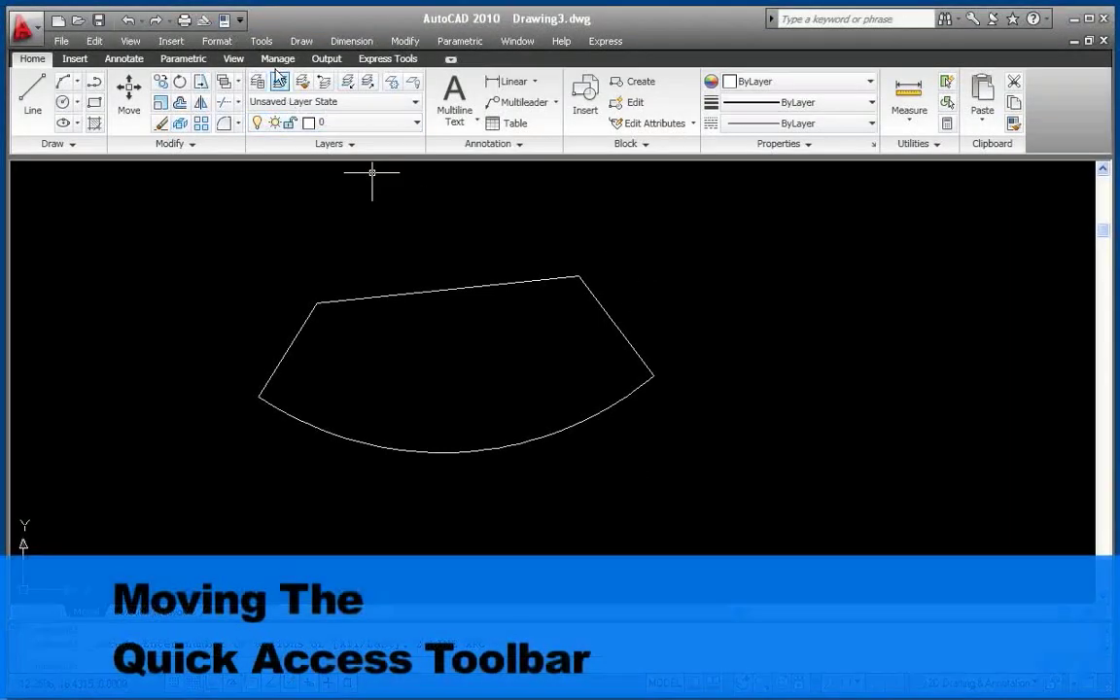
- Move the Quick Access Toolbar below the ribbon and return it to its place above the ribbon
left_click(241, 19)
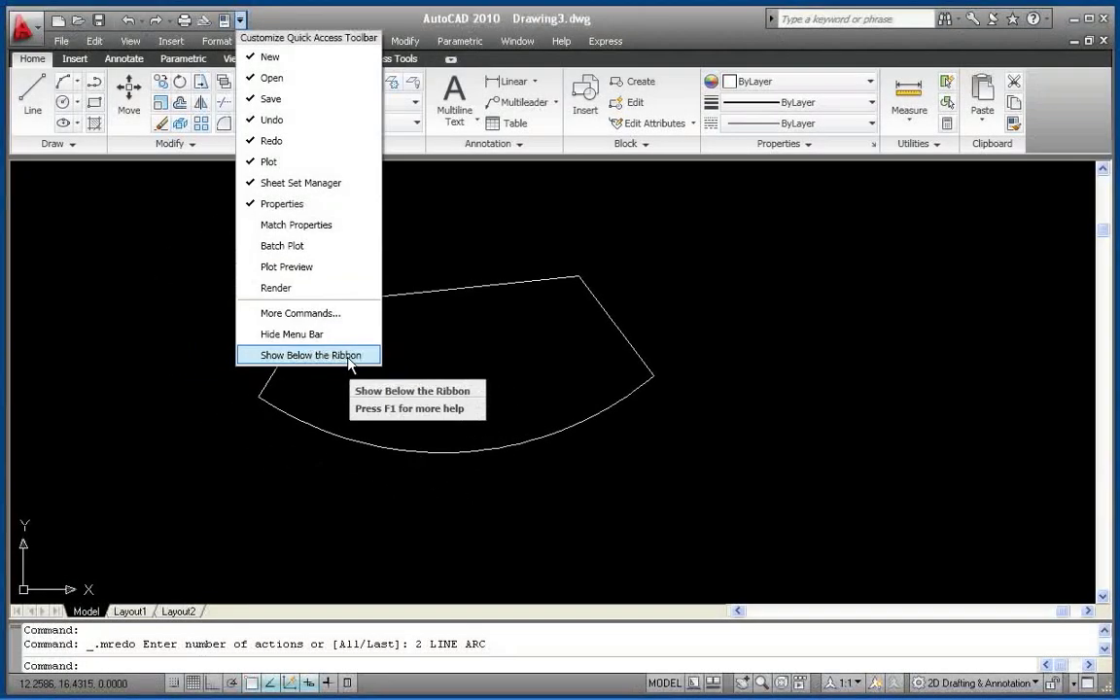
right_click(184, 22)
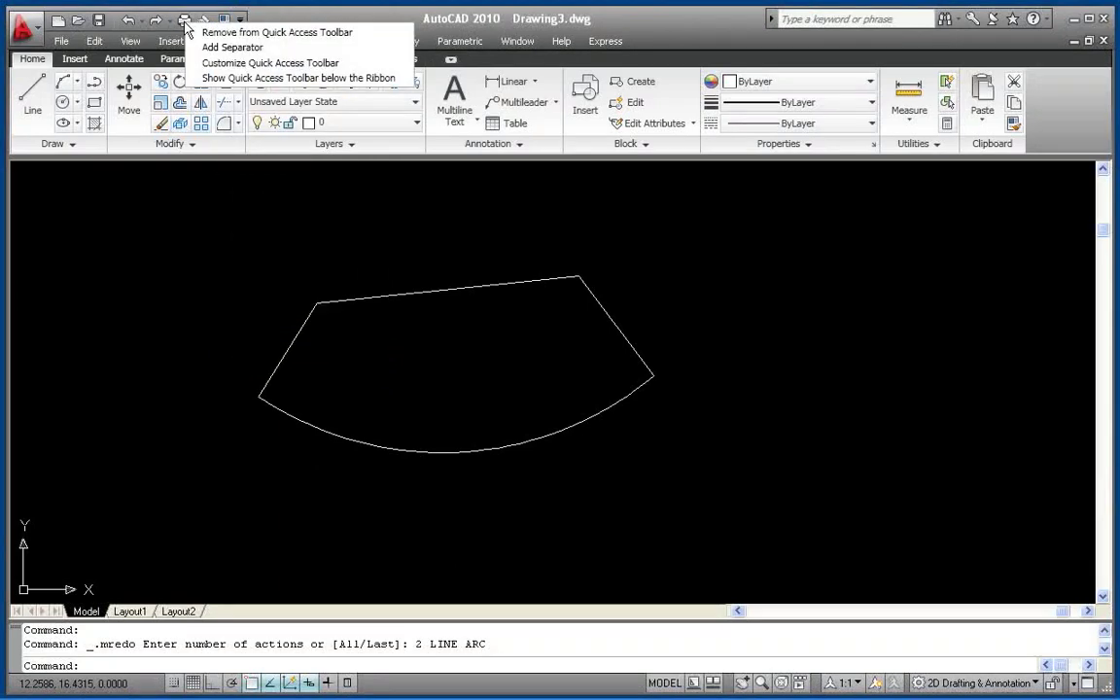
left_click(319, 79)
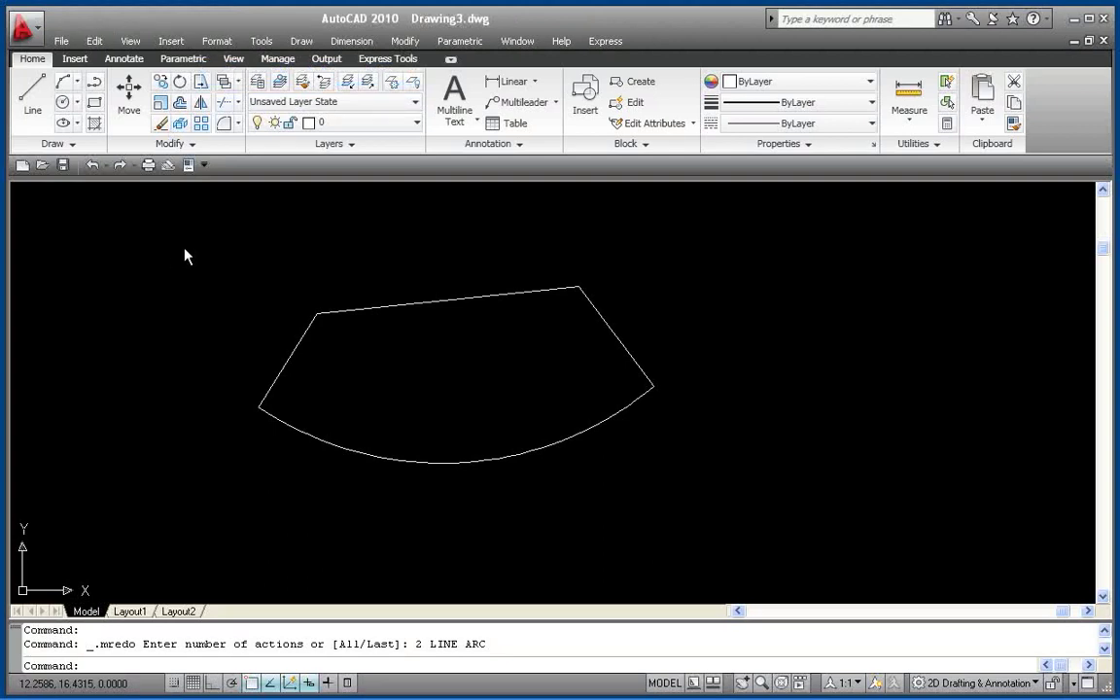
left_click(204, 165)
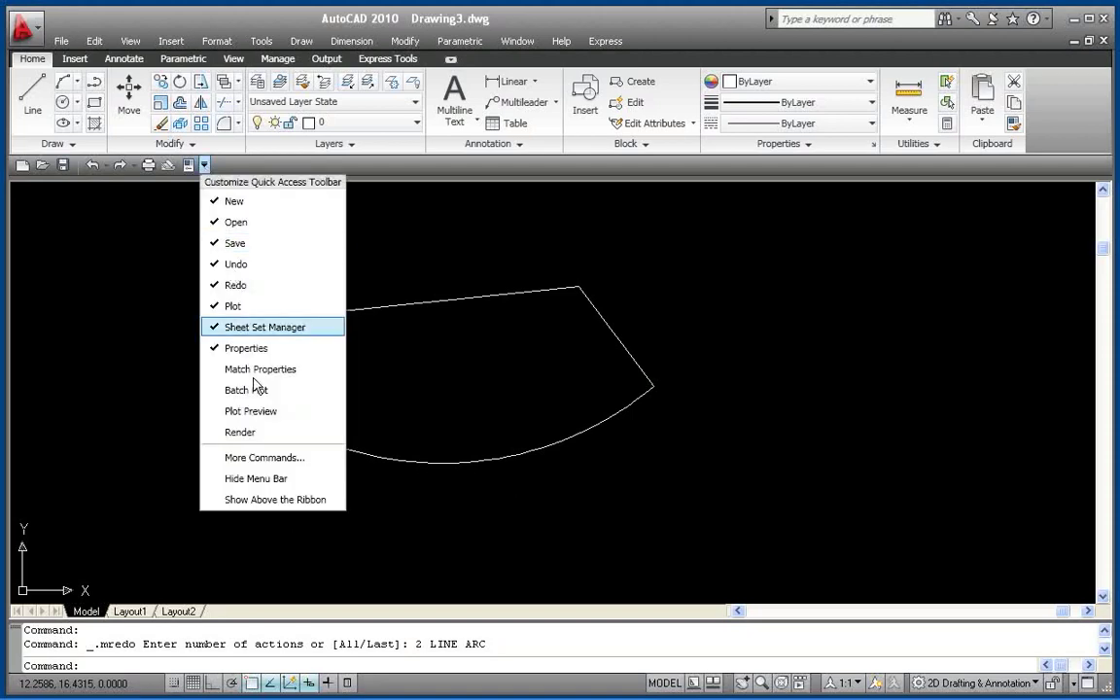
left_click(273, 500)
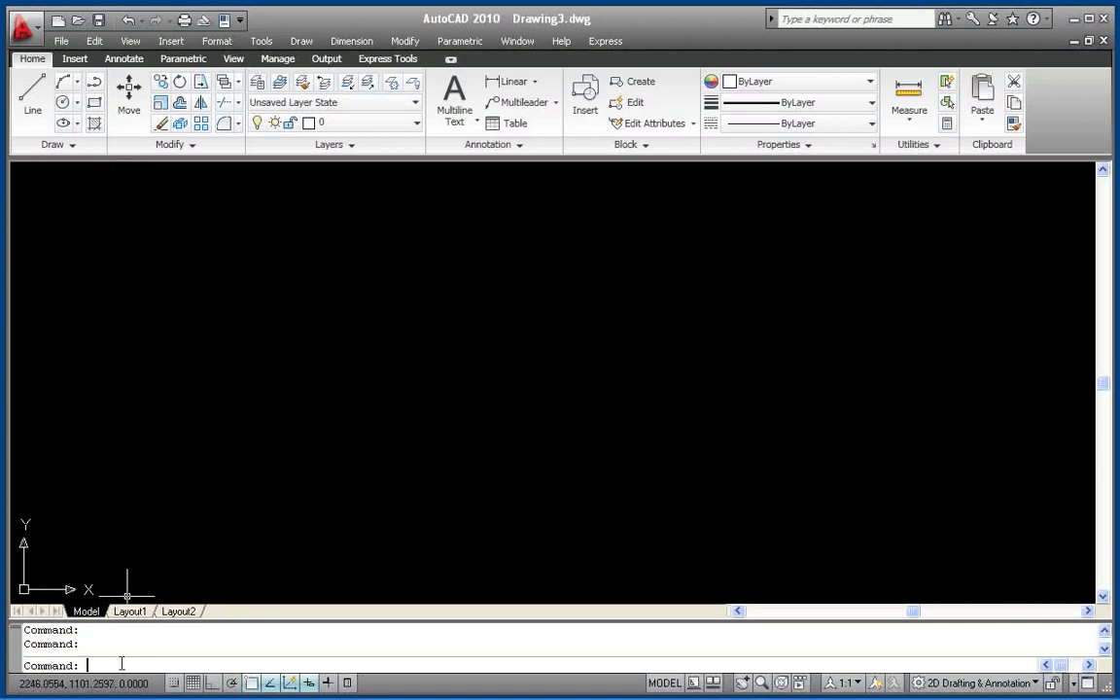
- Set the RIBBONDOCKEDHEIGHT system variable to 200 to make the docked ribbon taller
type("ribbondo")
key("Tab")
key("Return")
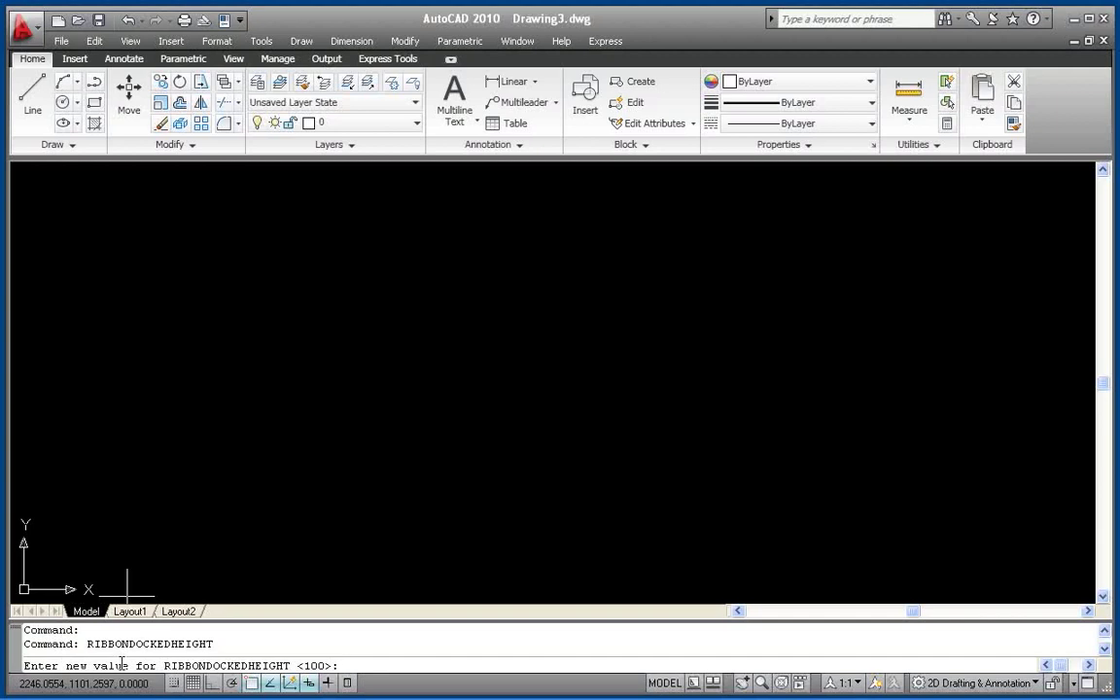
type("200")
key("Return")
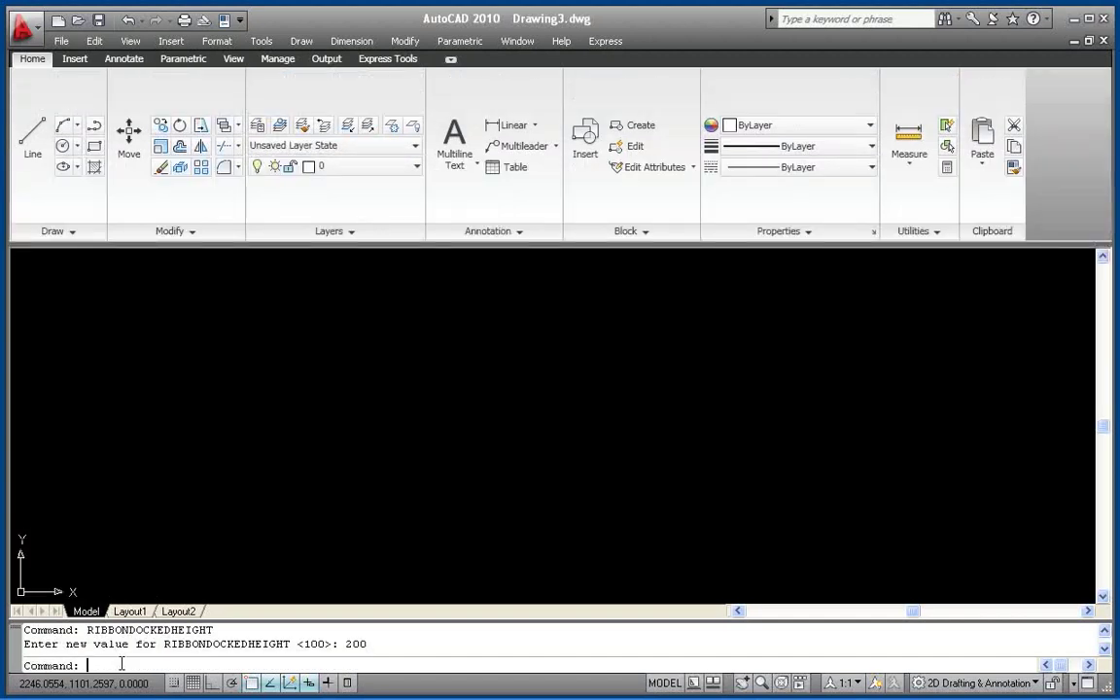
- Repeat the RIBBONDOCKEDHEIGHT command and set the docked ribbon height back to 100
key("Return")
type("100")
key("Return")
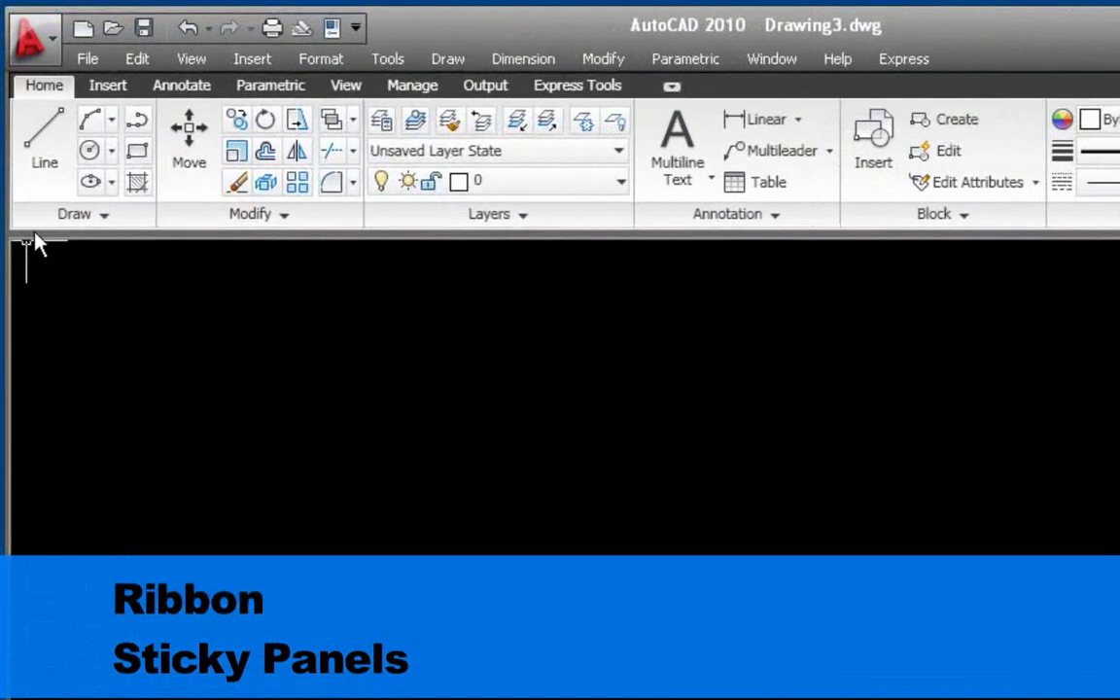
- Float the Draw panel over the drawing area and view it with the Manage, Annotate, Insert and Home ribbon tabs active
mouse_move(74, 236)
left_mouse_down()
mouse_move(253, 457)
mouse_move(202, 385)
left_mouse_up()
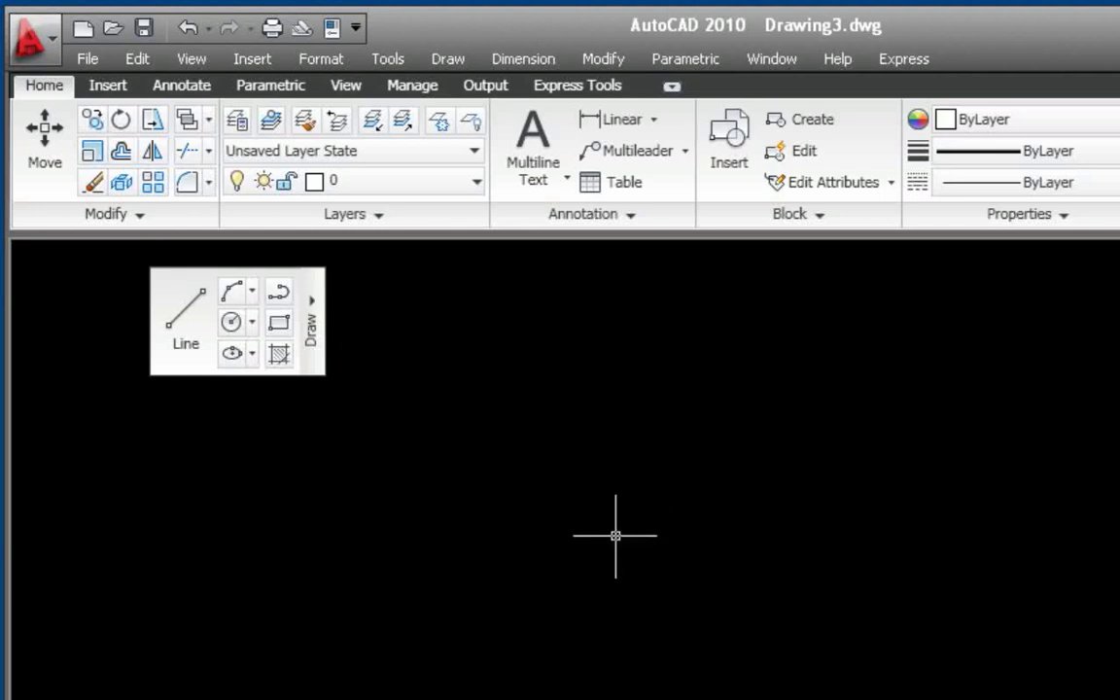
left_click(420, 85)
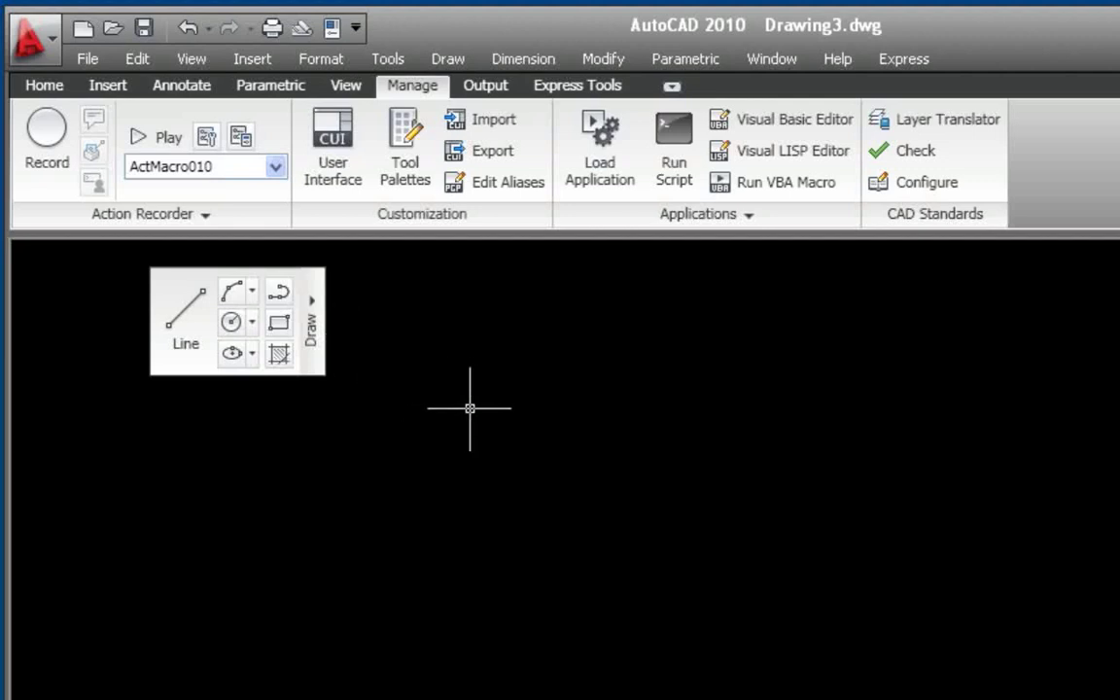
left_click(149, 86)
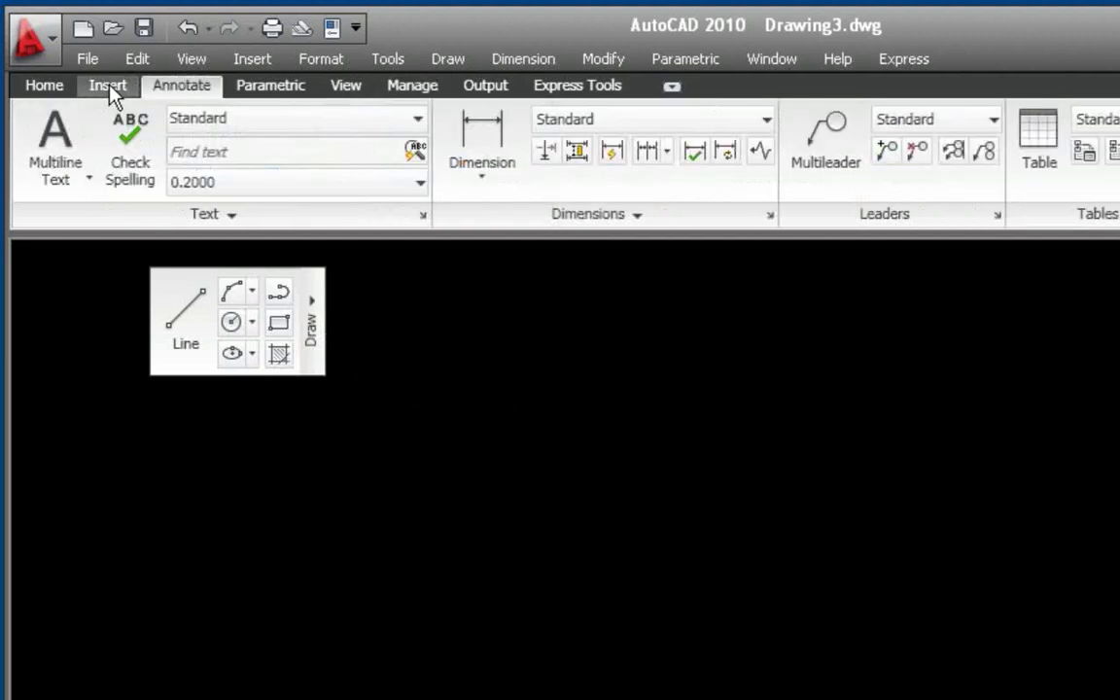
left_click(110, 87)
left_click(66, 94)
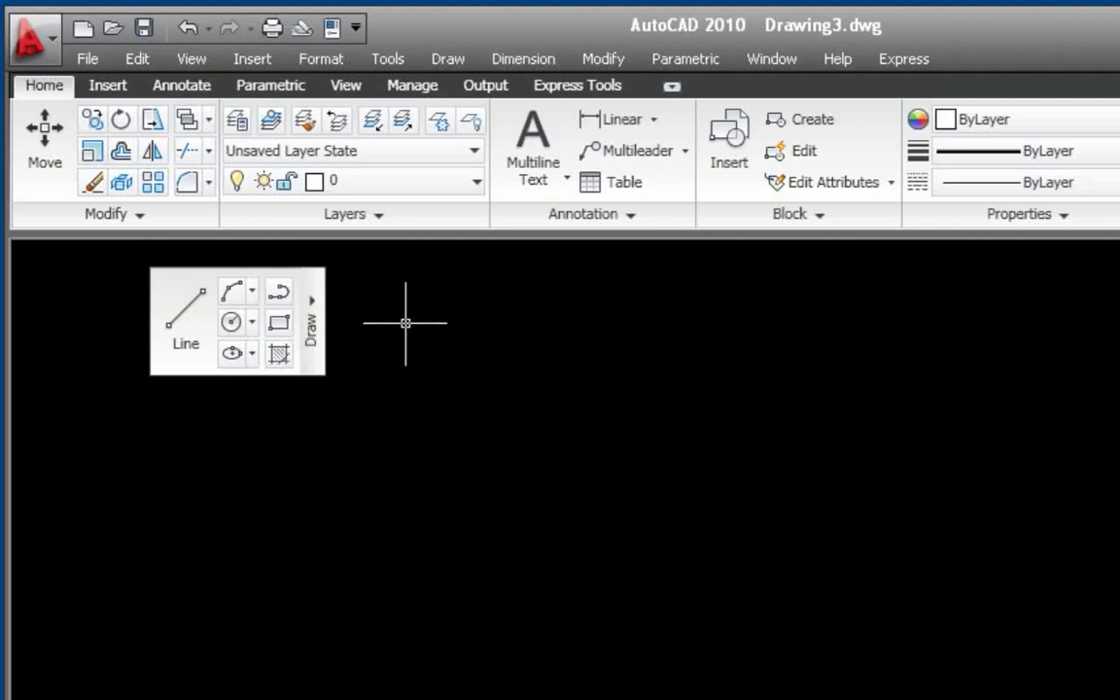
- Toggle the floating Draw panel's orientation and back, and return the panel to the ribbon
left_click(313, 319)
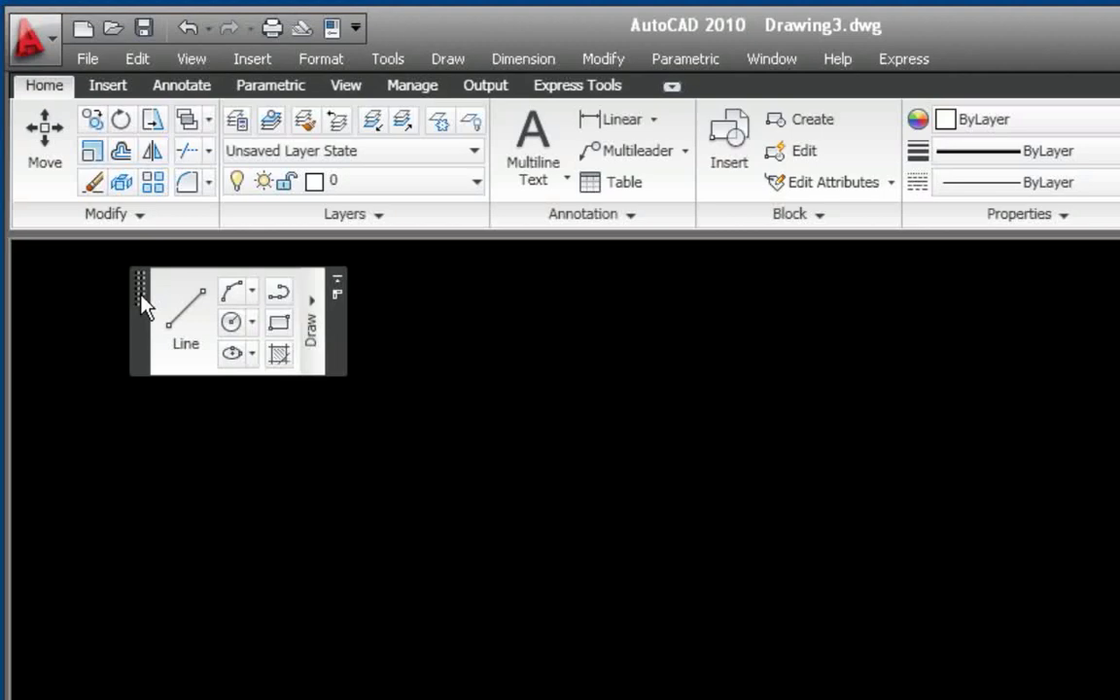
left_click(335, 296)
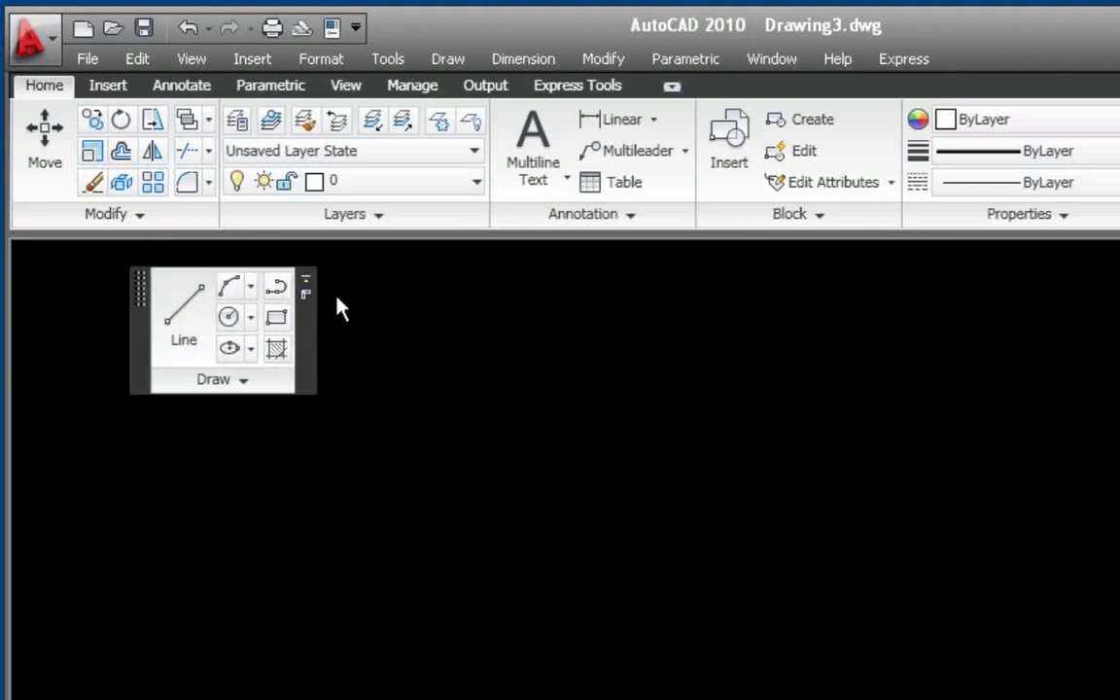
left_click(236, 380)
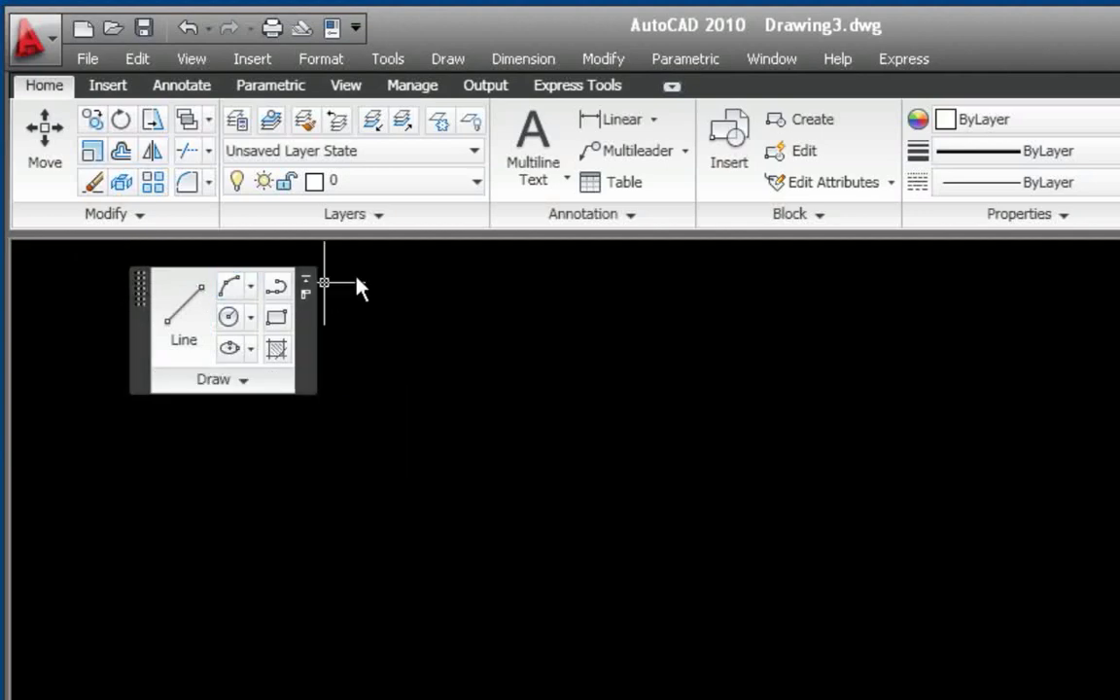
left_click(305, 291)
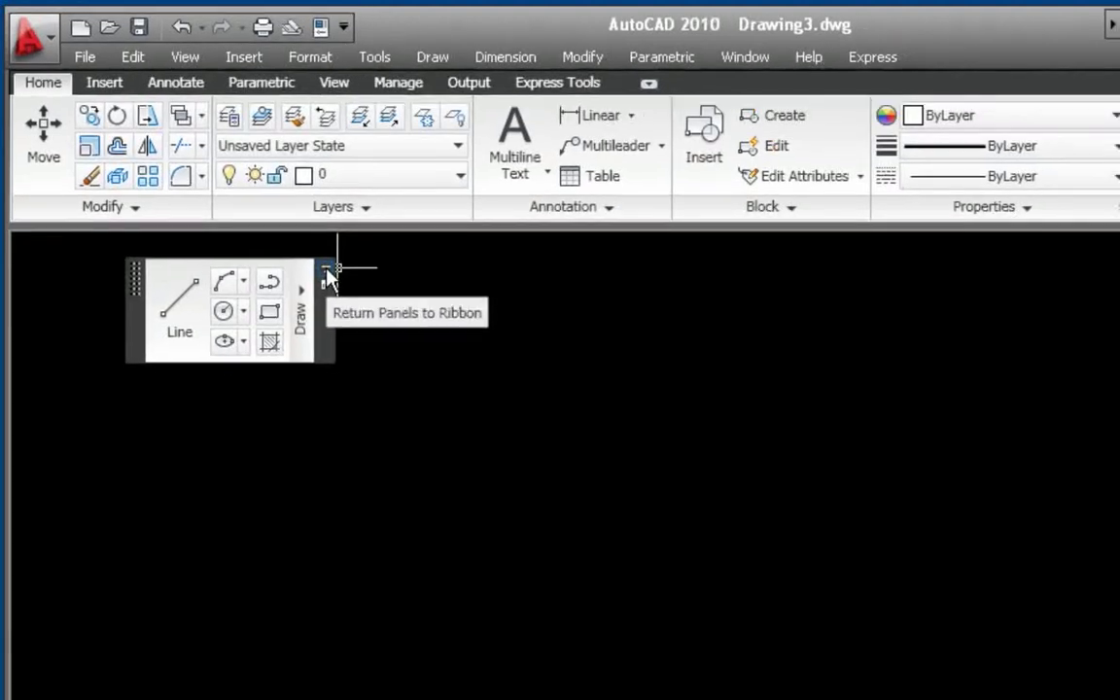
left_click(337, 281)
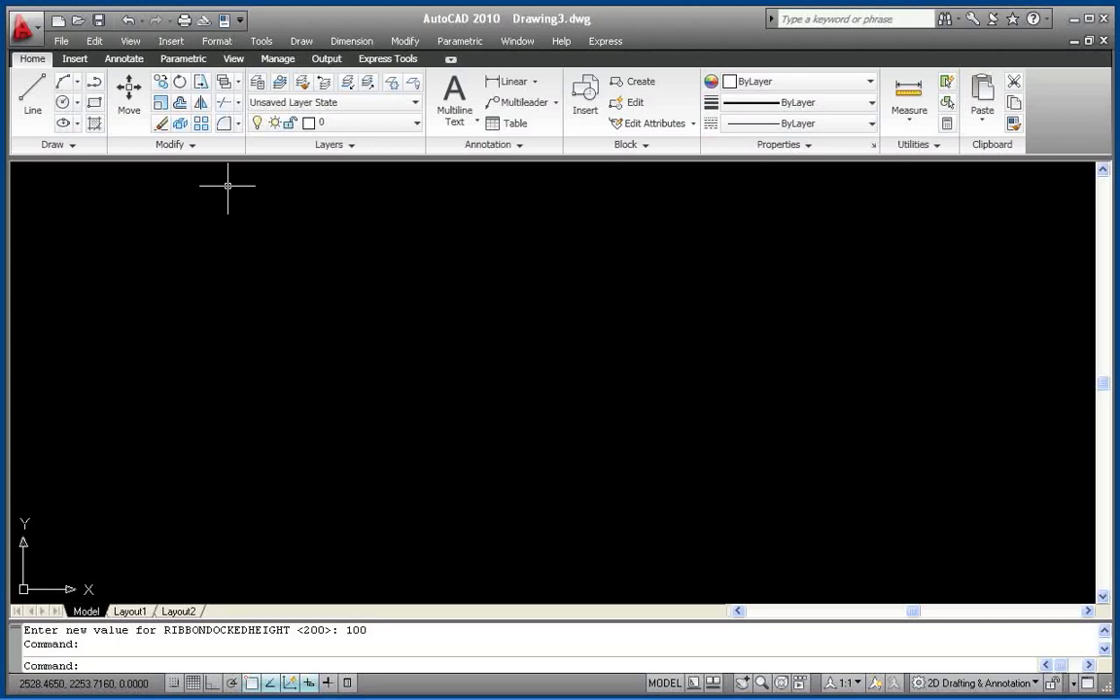
- Float the Draw and Properties panels side by side at the drawing area's upper-left corner
mouse_move(58, 146)
left_mouse_down()
mouse_move(61, 228)
mouse_move(51, 223)
left_mouse_up()
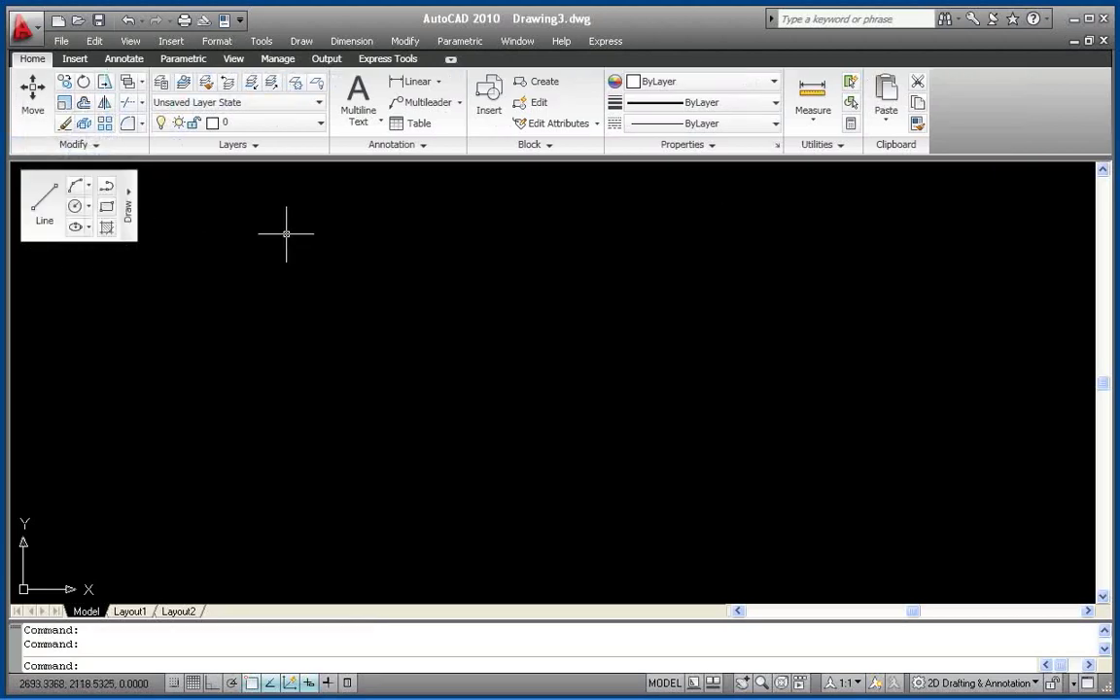
mouse_move(649, 152)
left_mouse_down()
mouse_move(607, 202)
mouse_move(237, 297)
mouse_move(185, 253)
left_mouse_up()
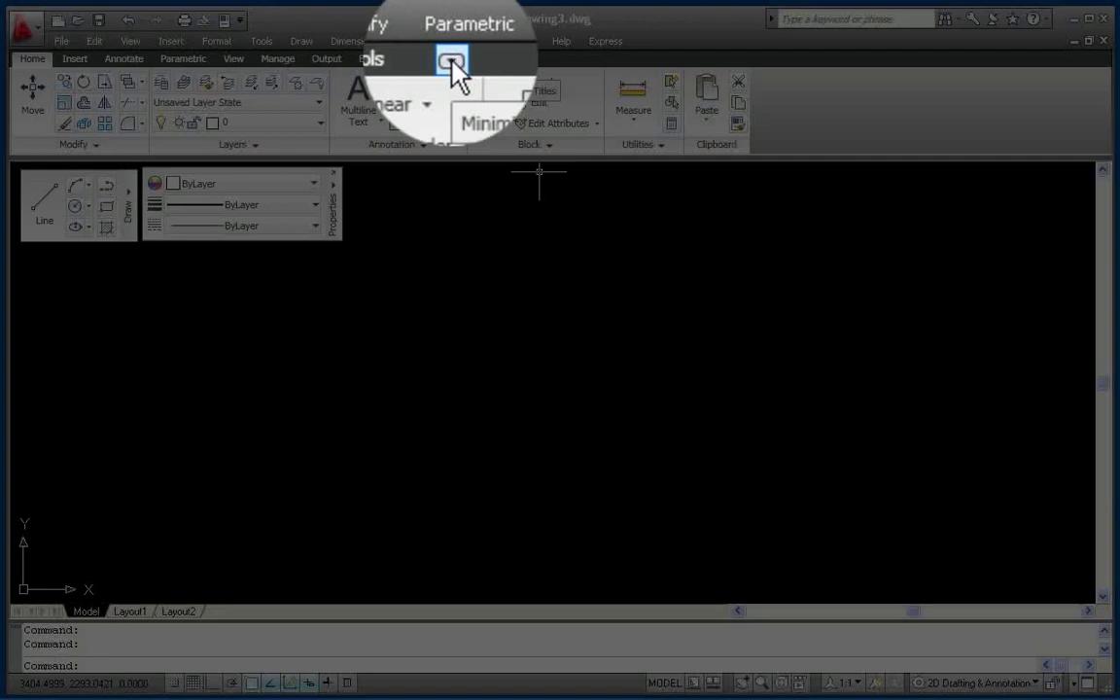
- Cycle the ribbon through its panel-titles and tabs-only minimized states and back to the full ribbon
left_click(451, 61)
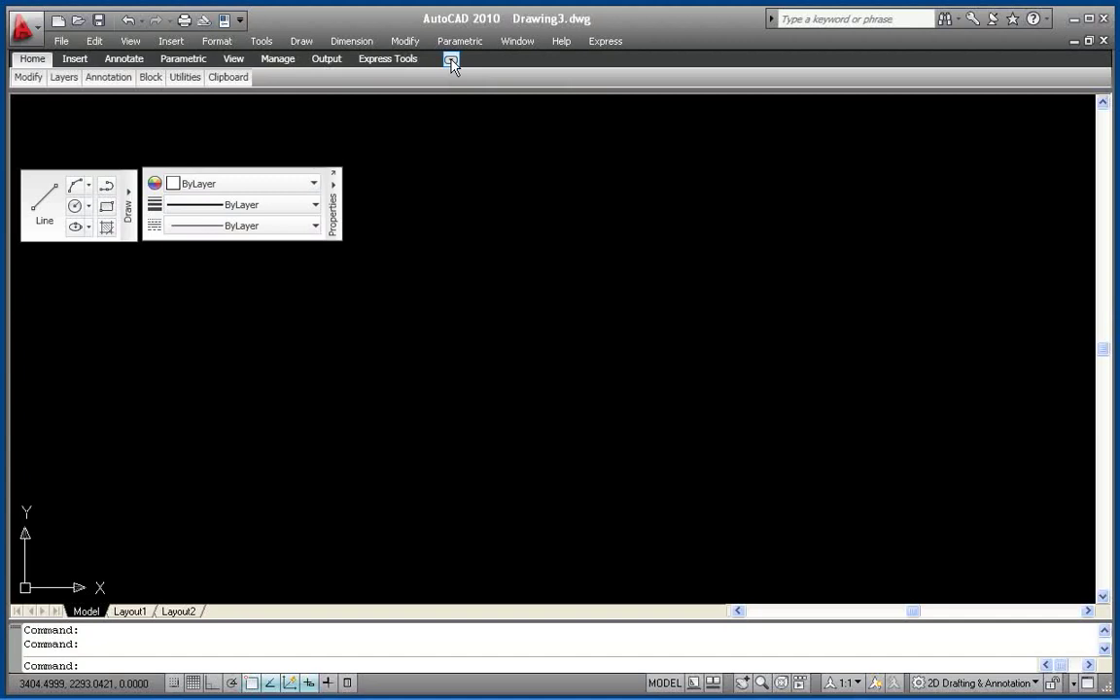
left_click(451, 61)
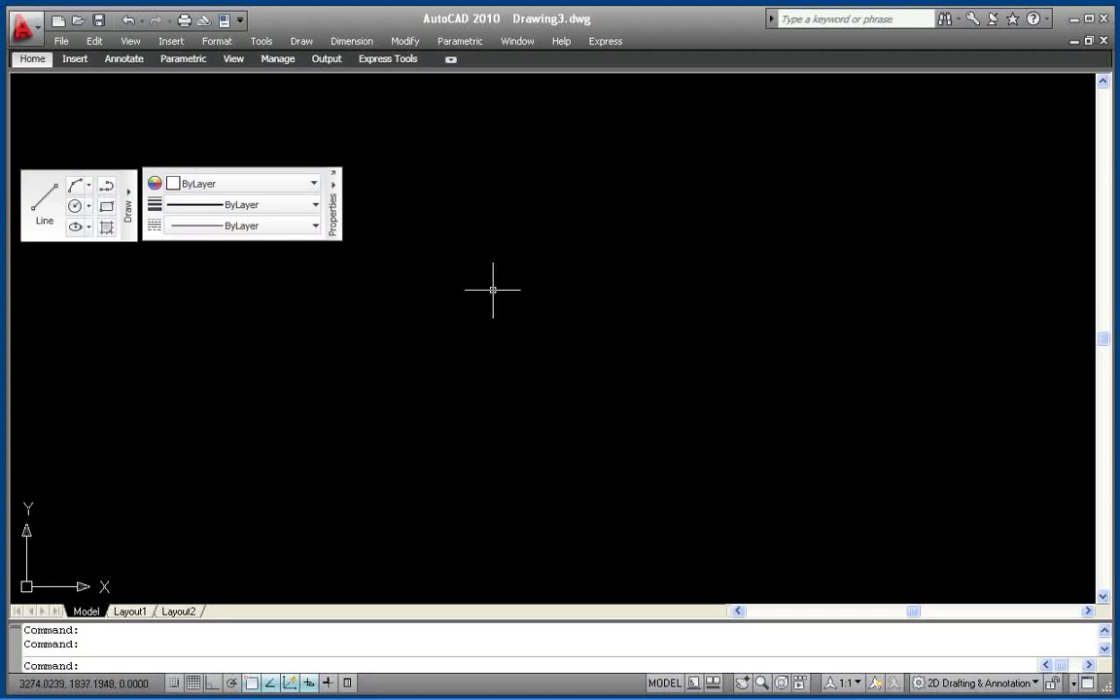
left_click(451, 60)
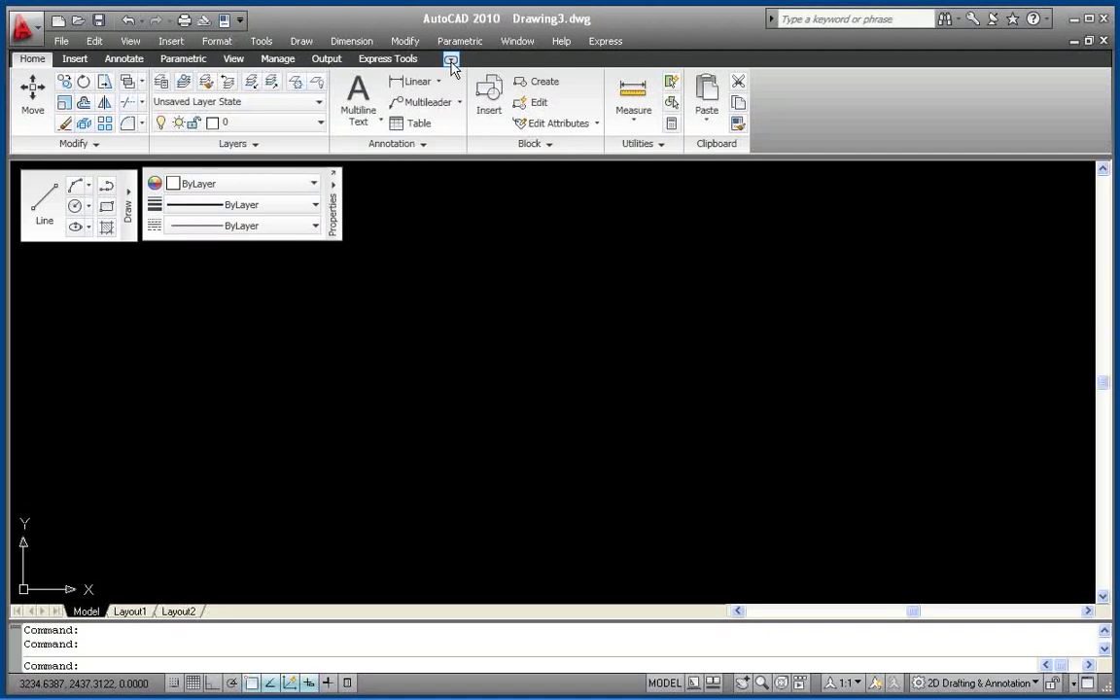
- Return the floating Properties and Draw panels to the ribbon
left_click(332, 174)
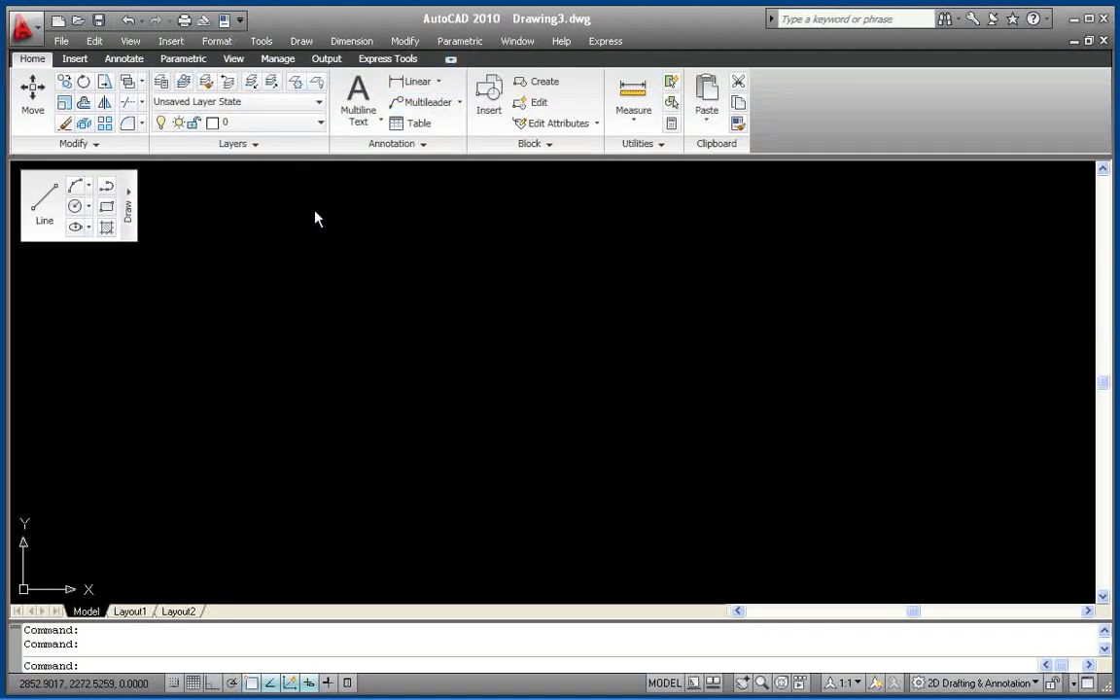
left_click(145, 180)
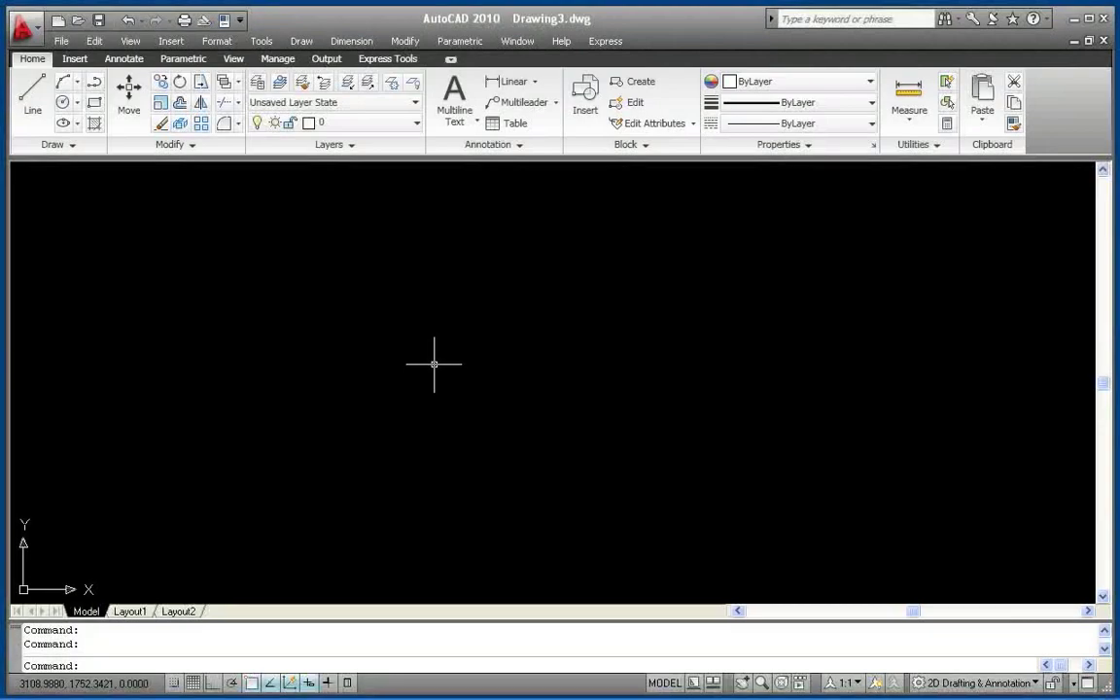
- Display the Express Tools ribbon tab followed by the Parametric ribbon tab to view their panels
left_click(388, 59)
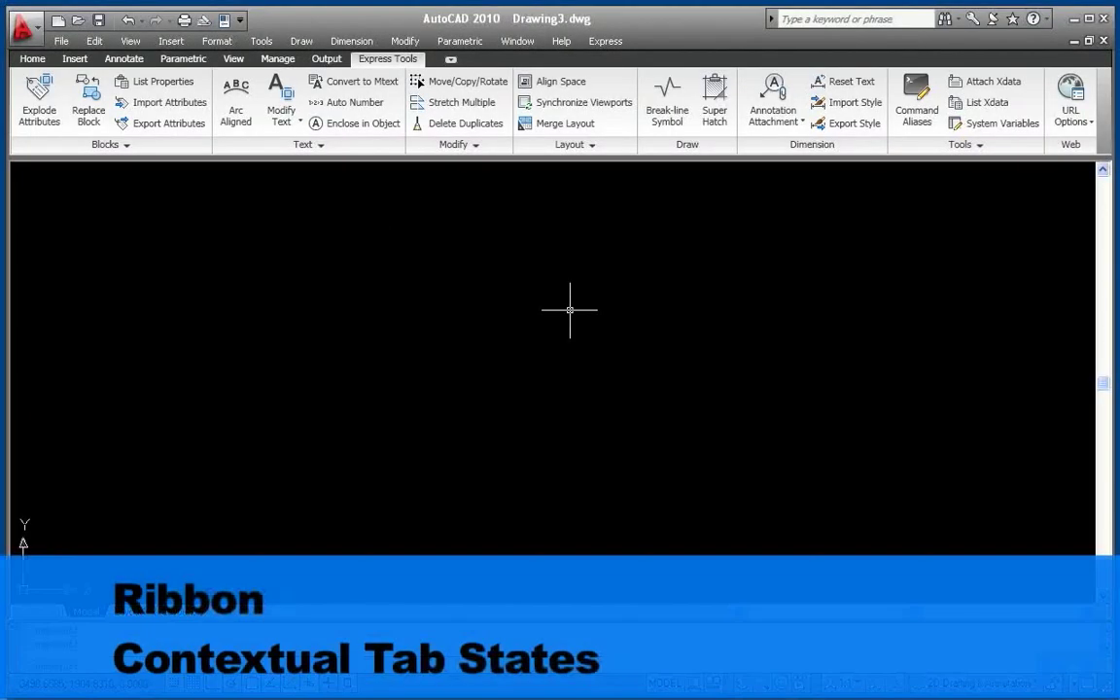
left_click(181, 59)
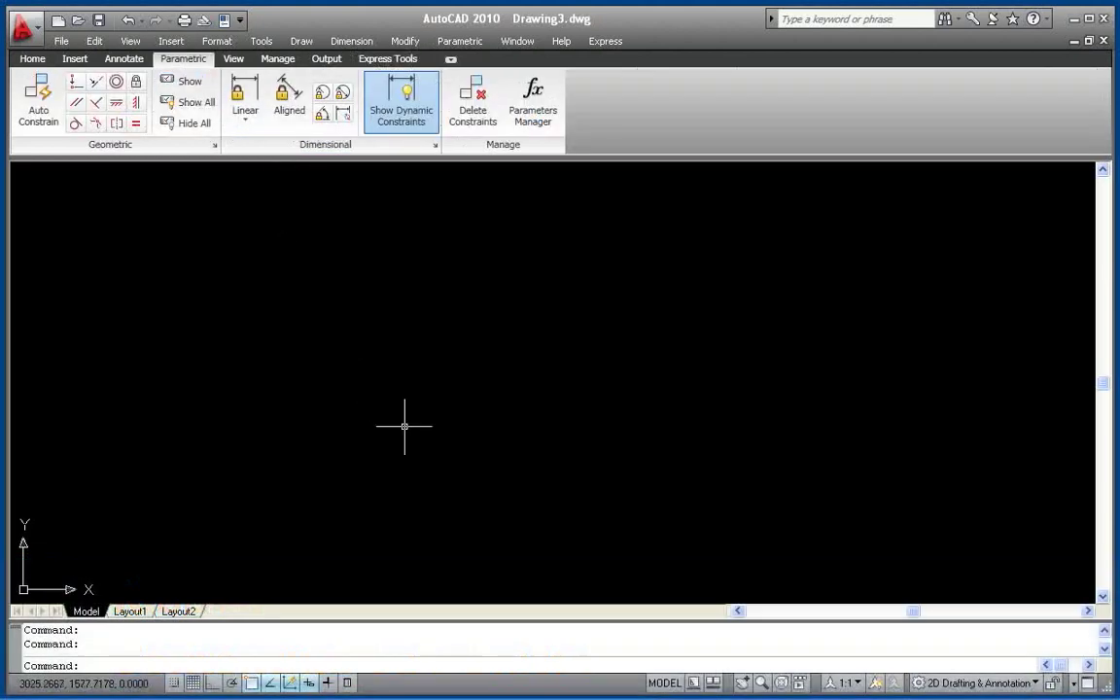
- Attach Meyer Floor Plan.dwg as an external reference at insertion point 0,0,0 with scale 1.00 and rotation 0
type("xat")
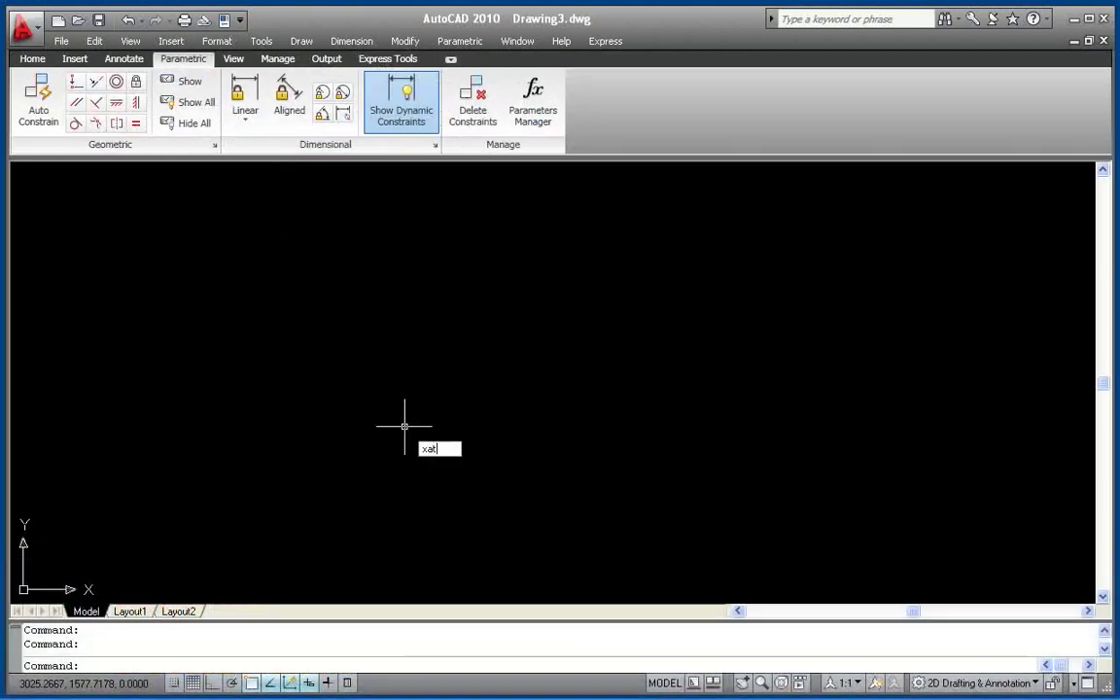
type("tach")
key("Return")
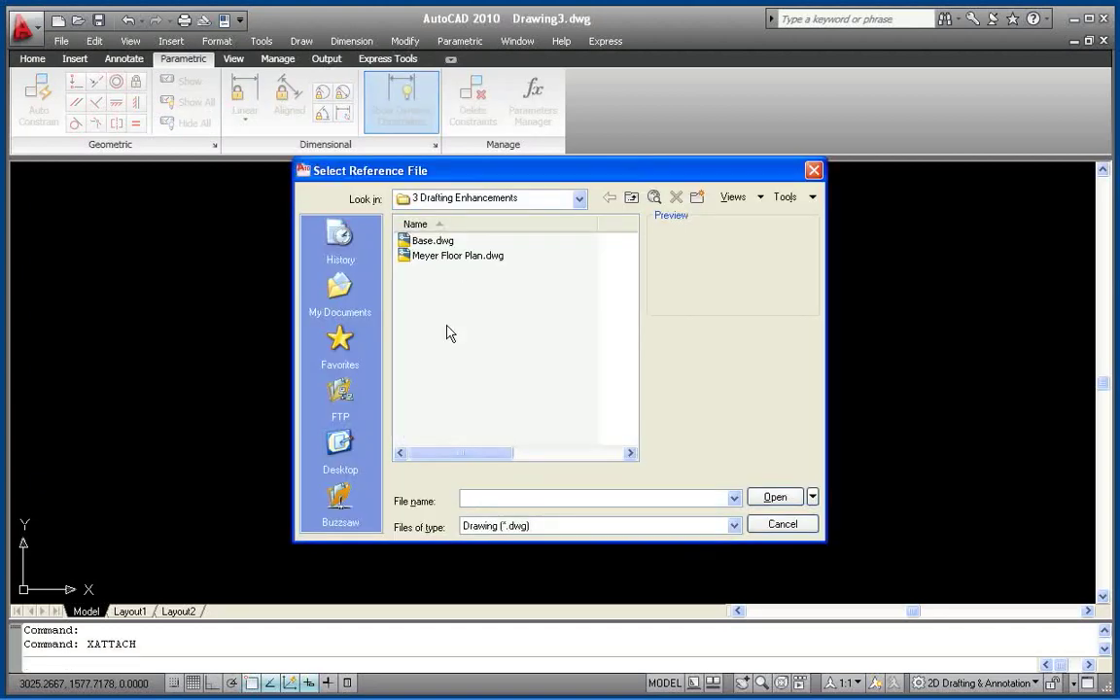
left_click(428, 254)
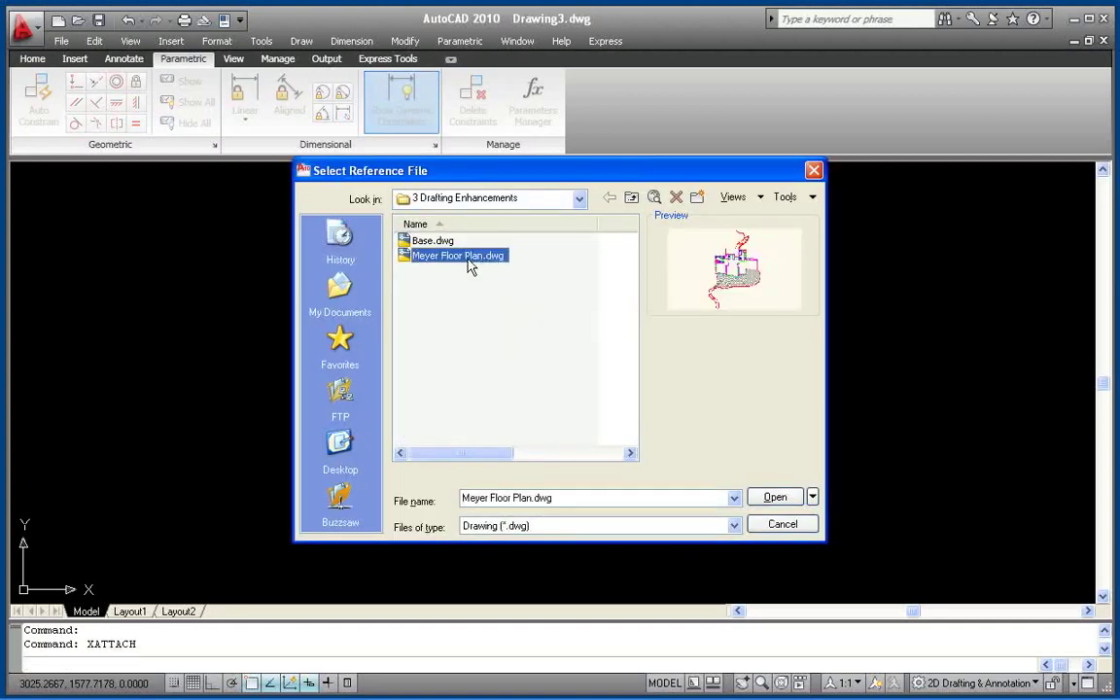
left_click(775, 498)
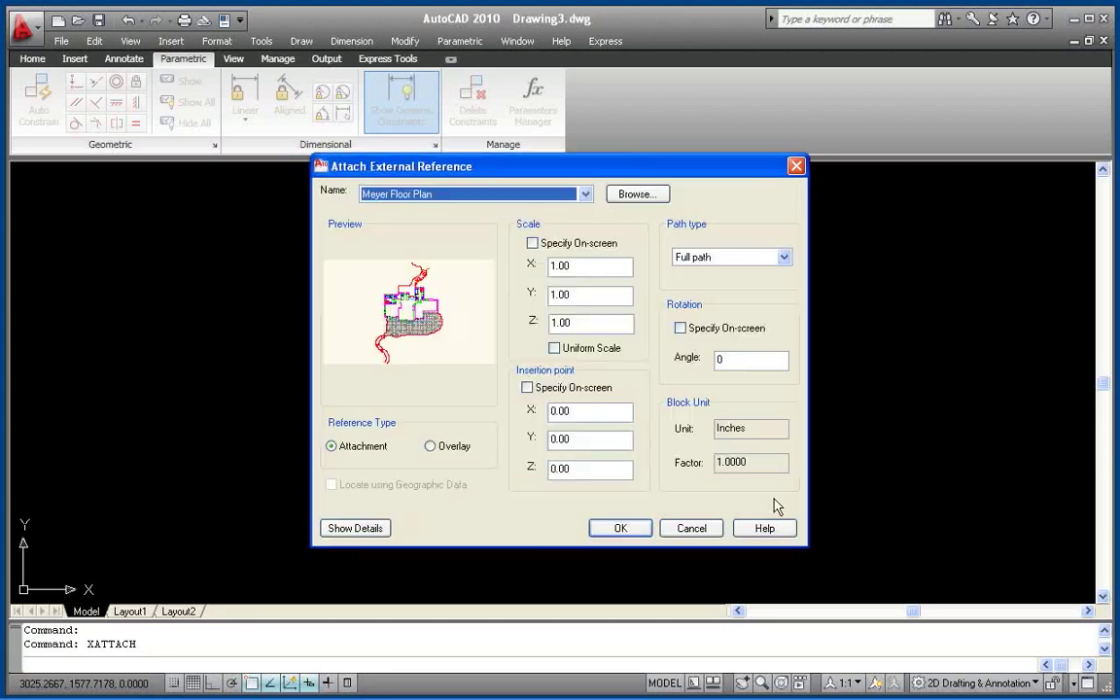
left_click(621, 527)
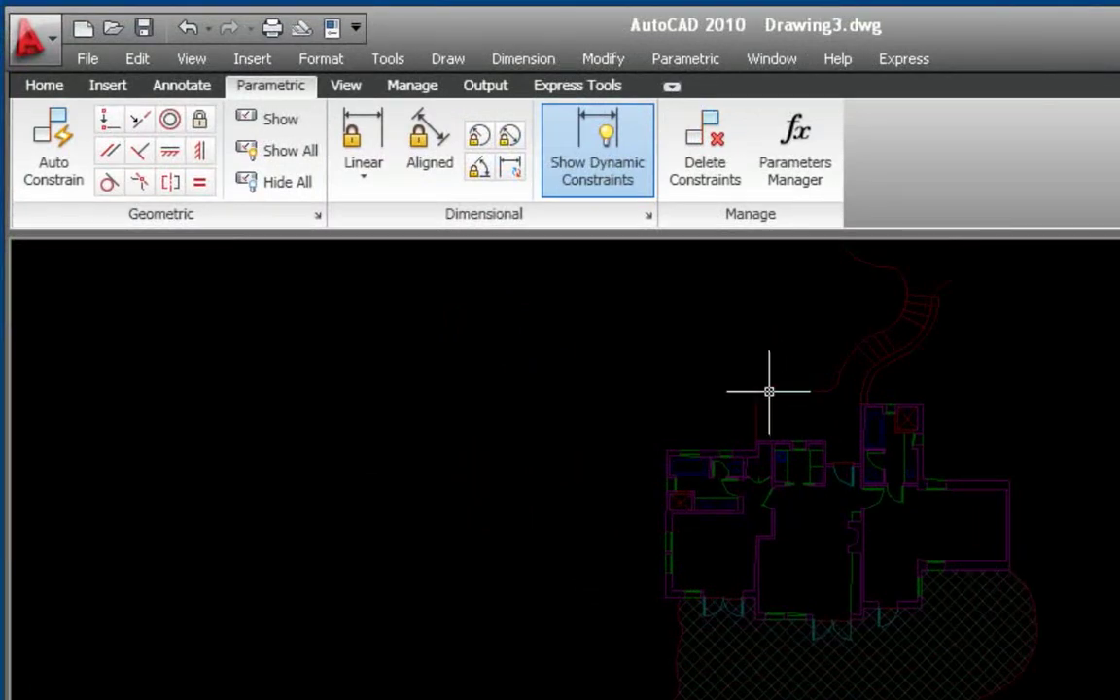
- Select the attached floor plan to view its External Reference contextual tab, compare the View and Annotate tabs, and clear the selection
left_click(768, 391)
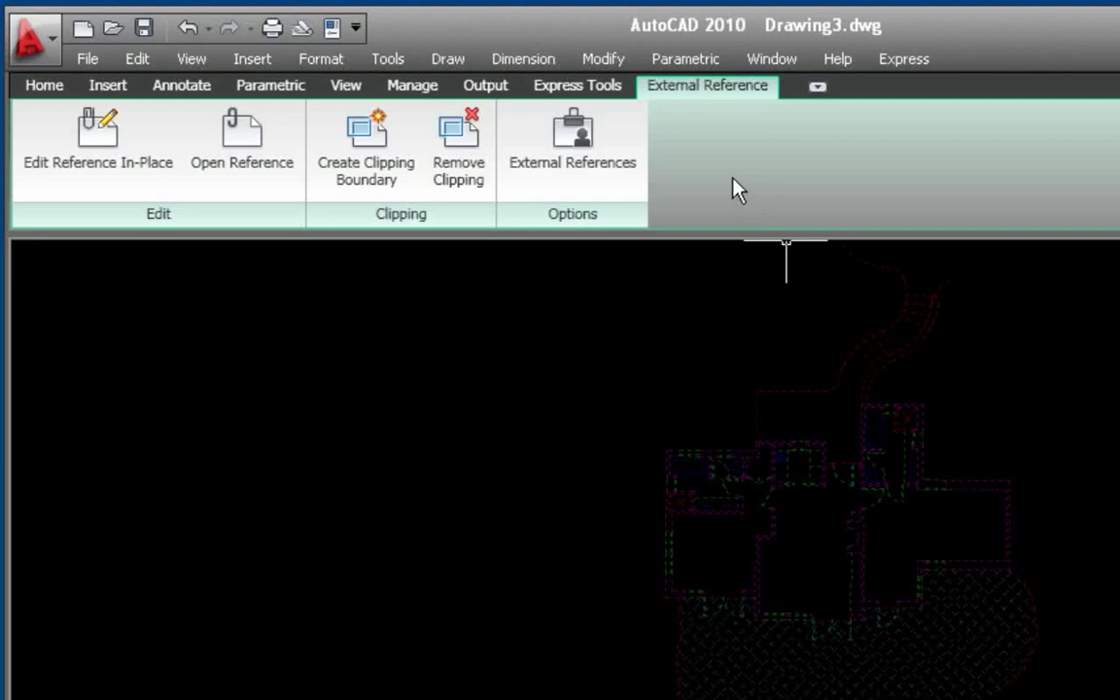
left_click(347, 87)
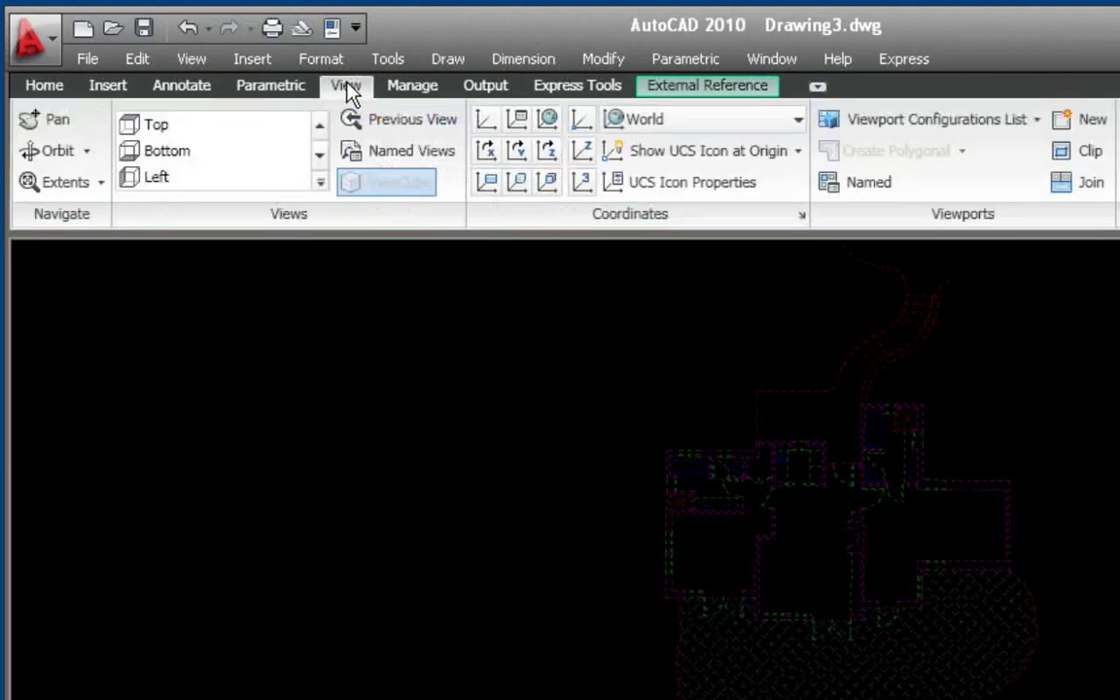
left_click(167, 88)
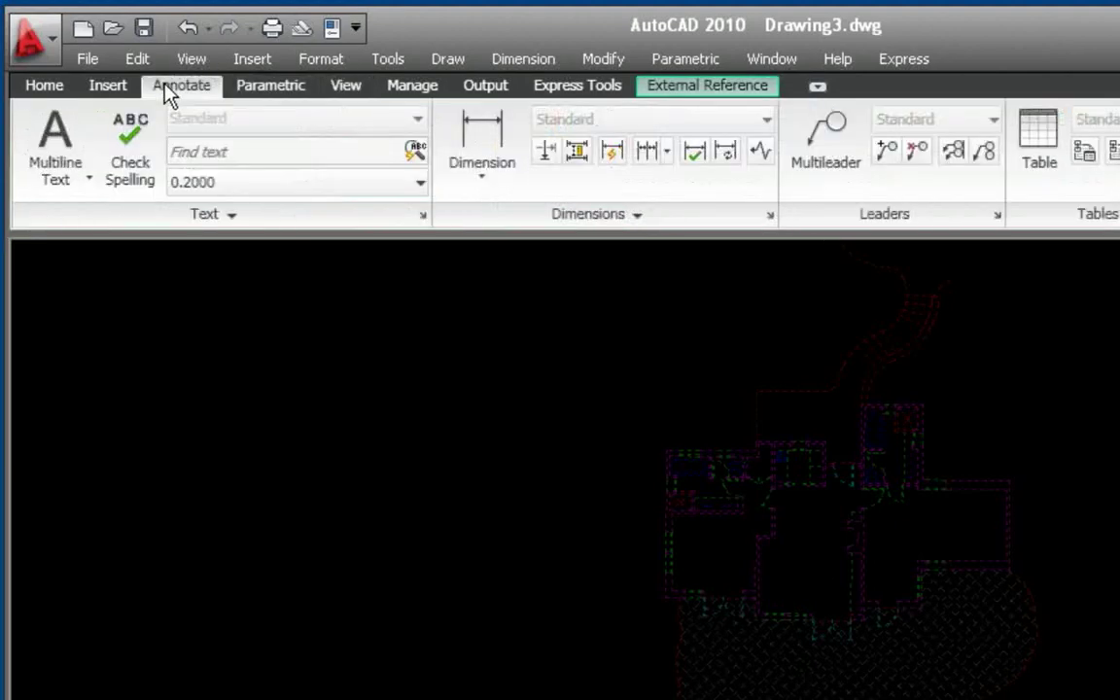
left_click(719, 98)
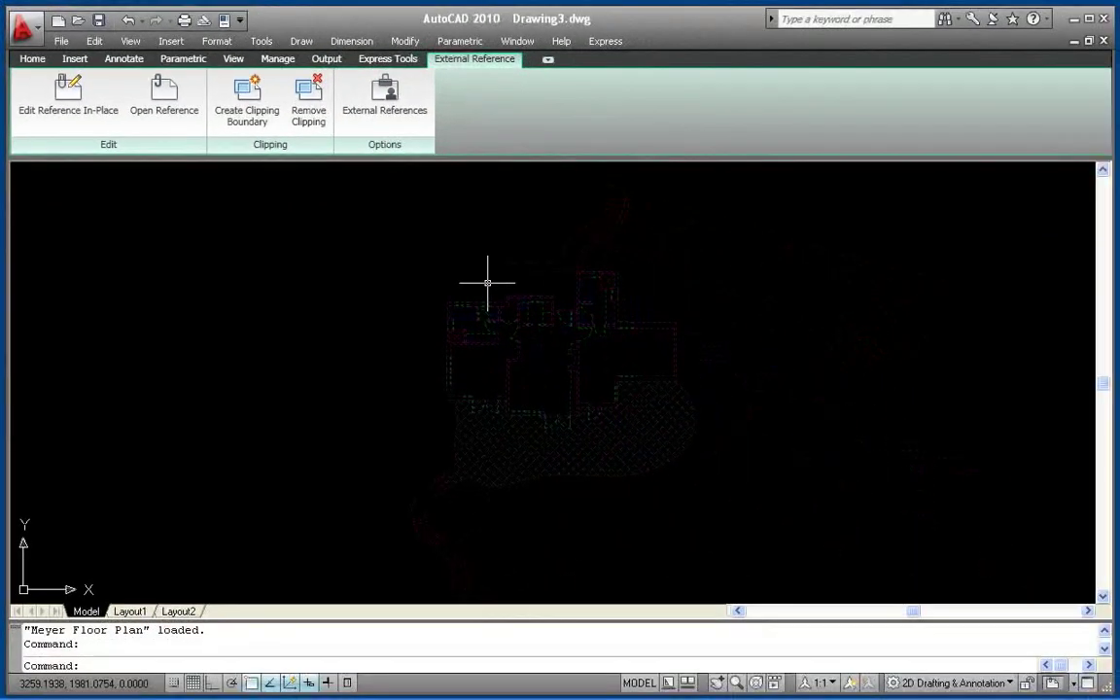
key("Escape")
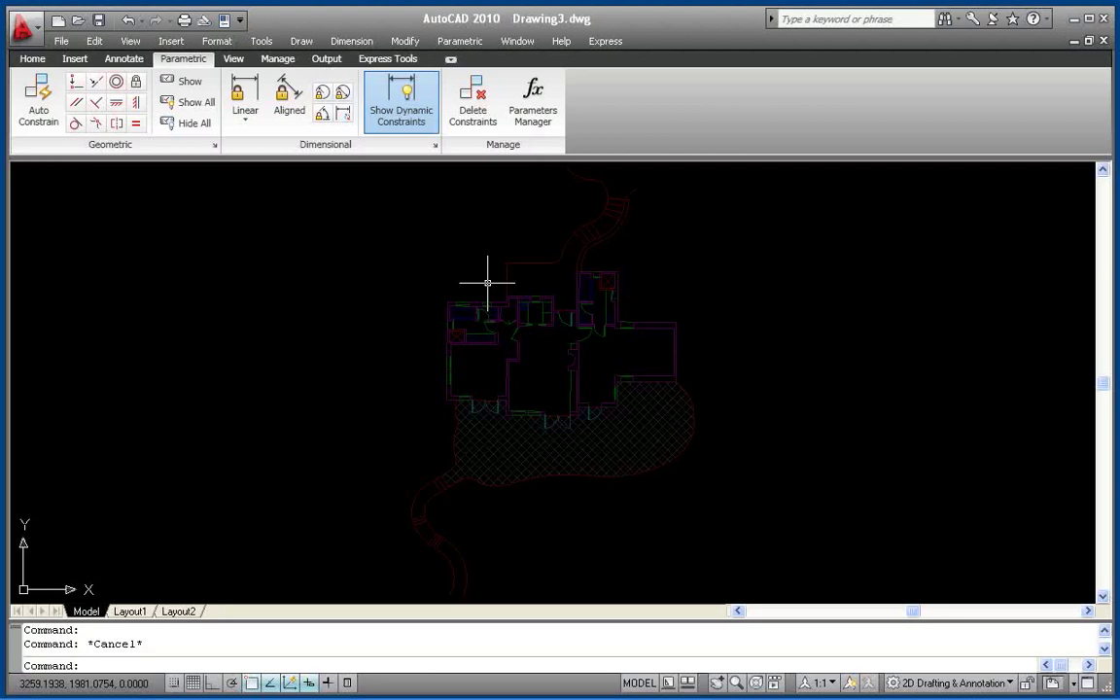
- In the Customize User Interface editor, set the External Reference Contextual Tab's Contextual Display Type to Merged and apply the change
type("cui")
key("Return")
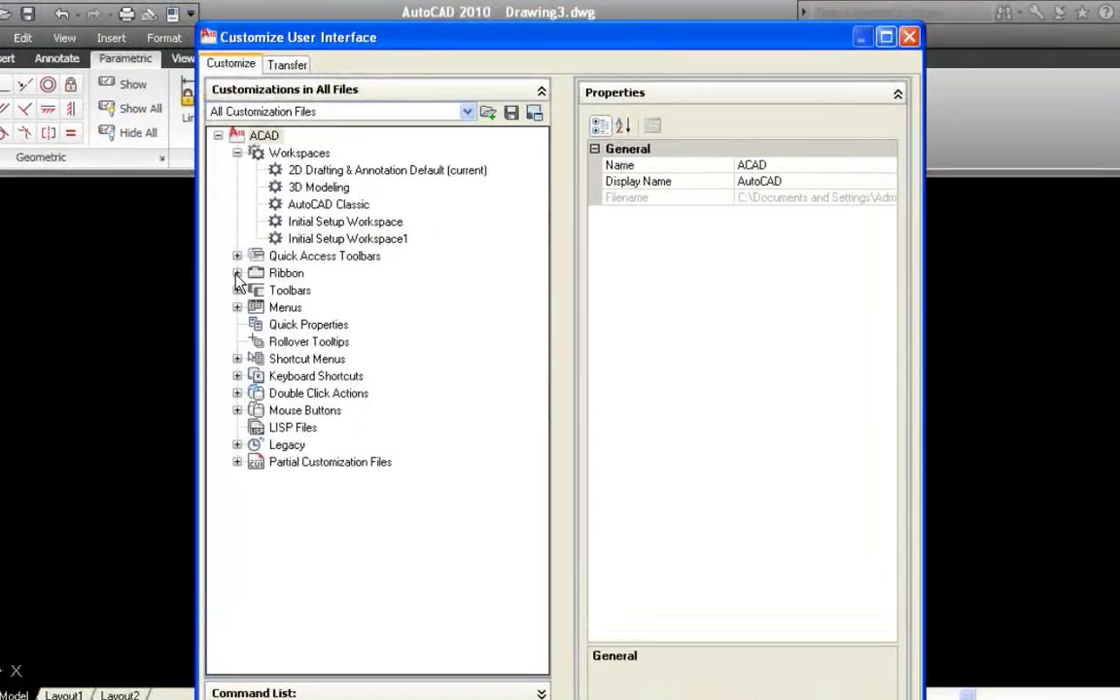
left_click(279, 245)
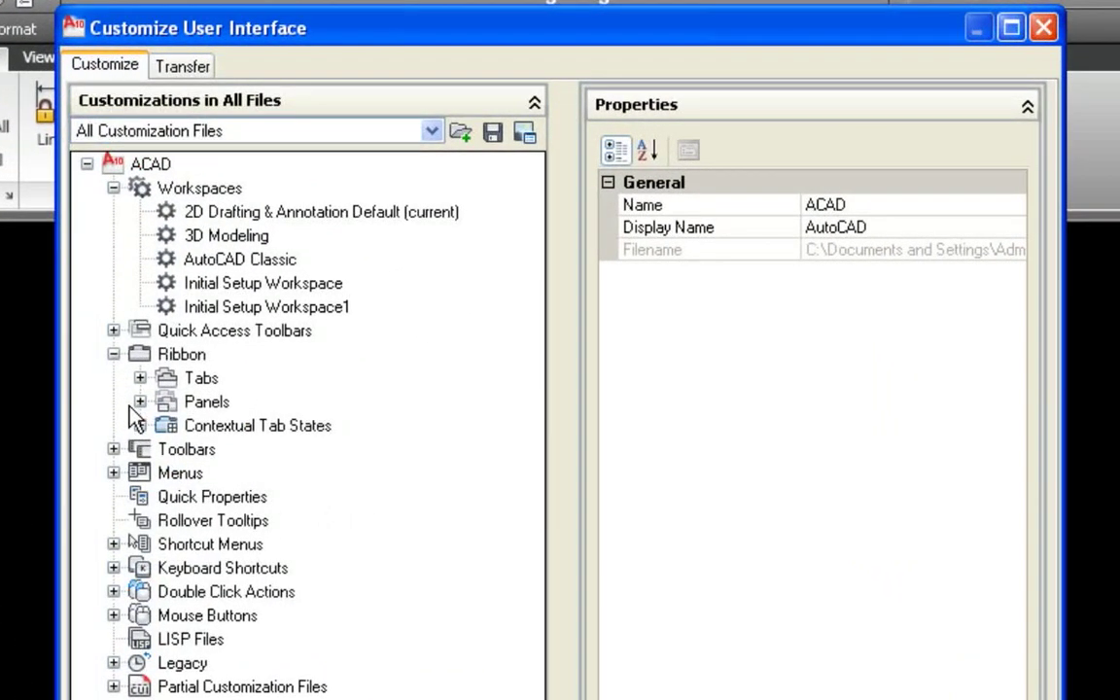
left_click(140, 426)
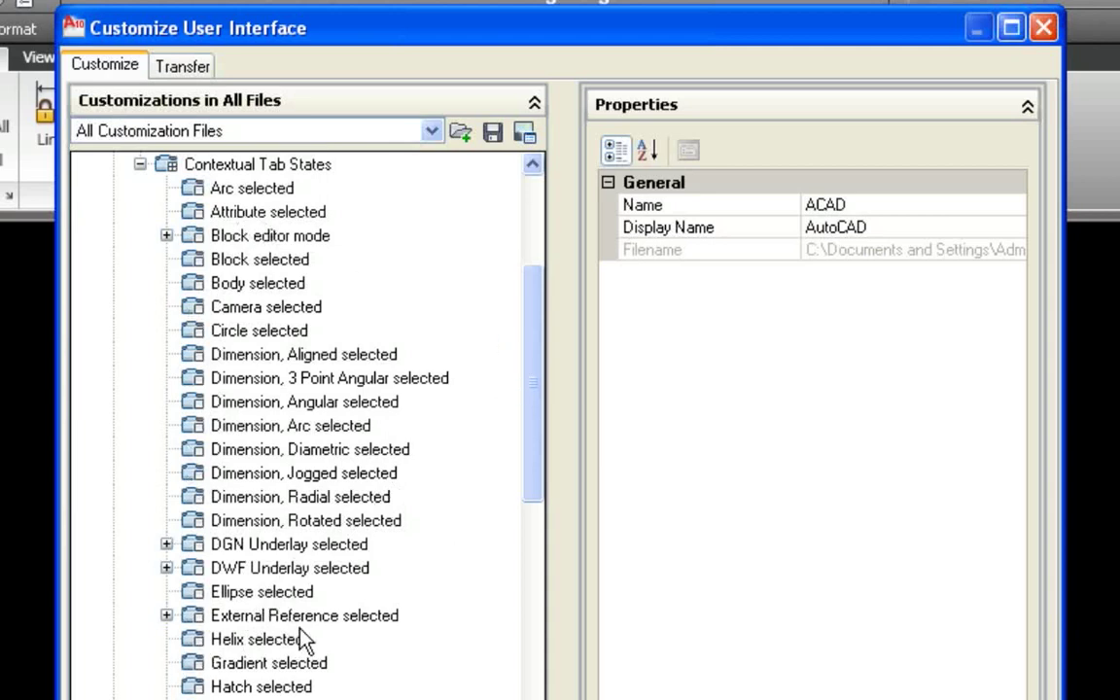
left_click(166, 615)
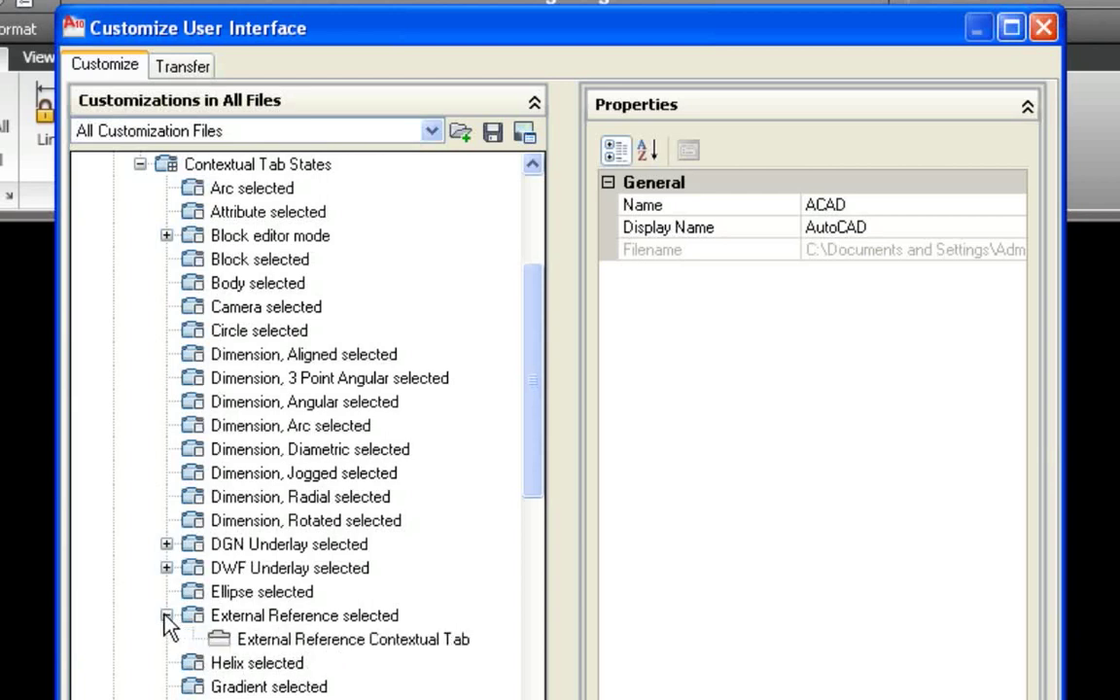
left_click(348, 618)
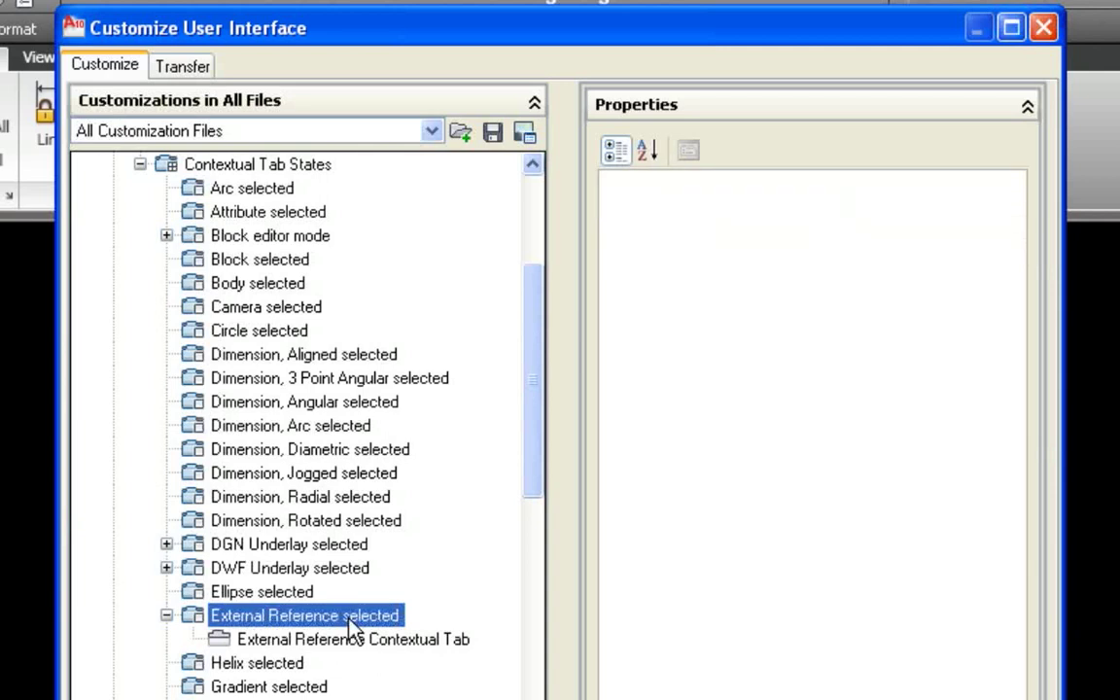
left_click(338, 643)
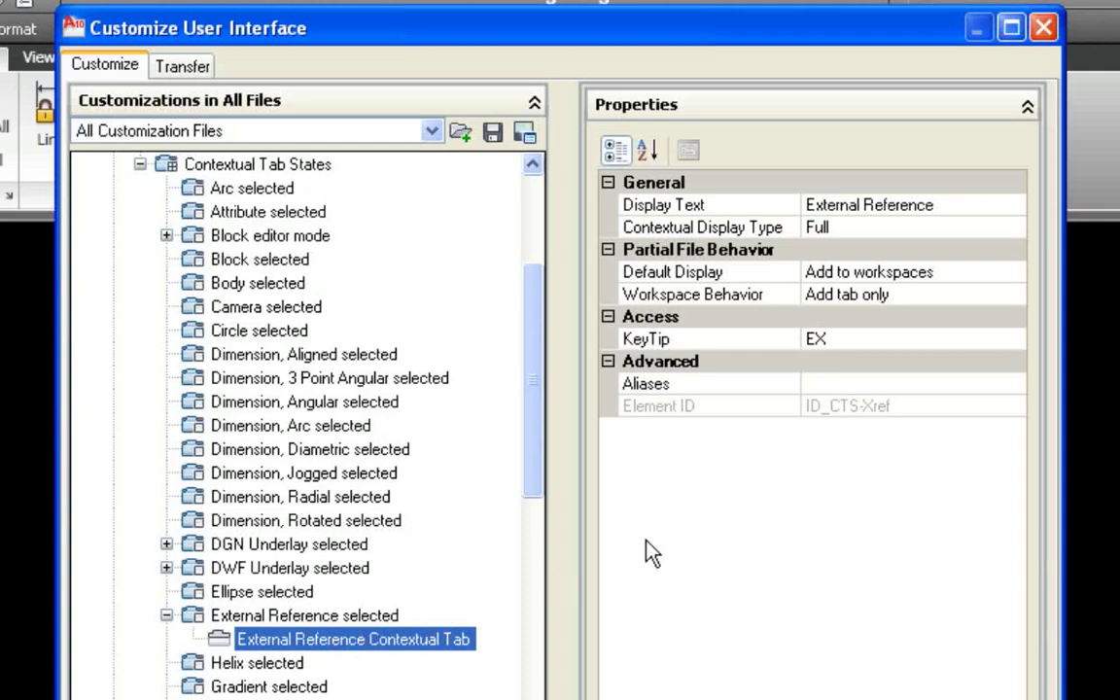
left_click(905, 227)
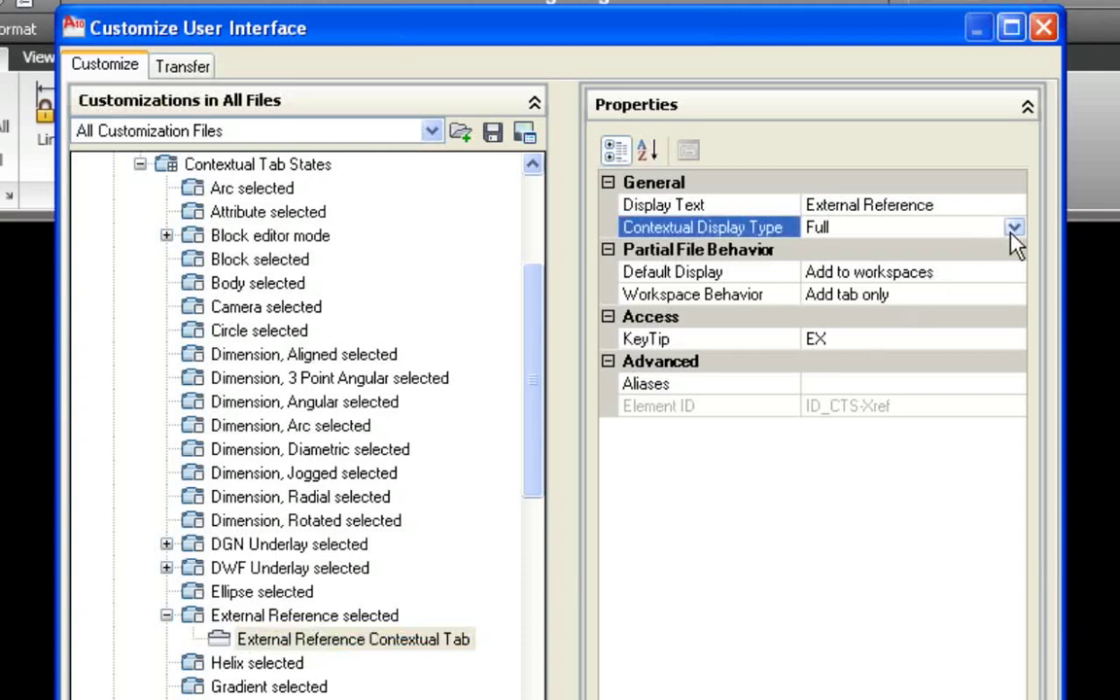
left_click(1013, 230)
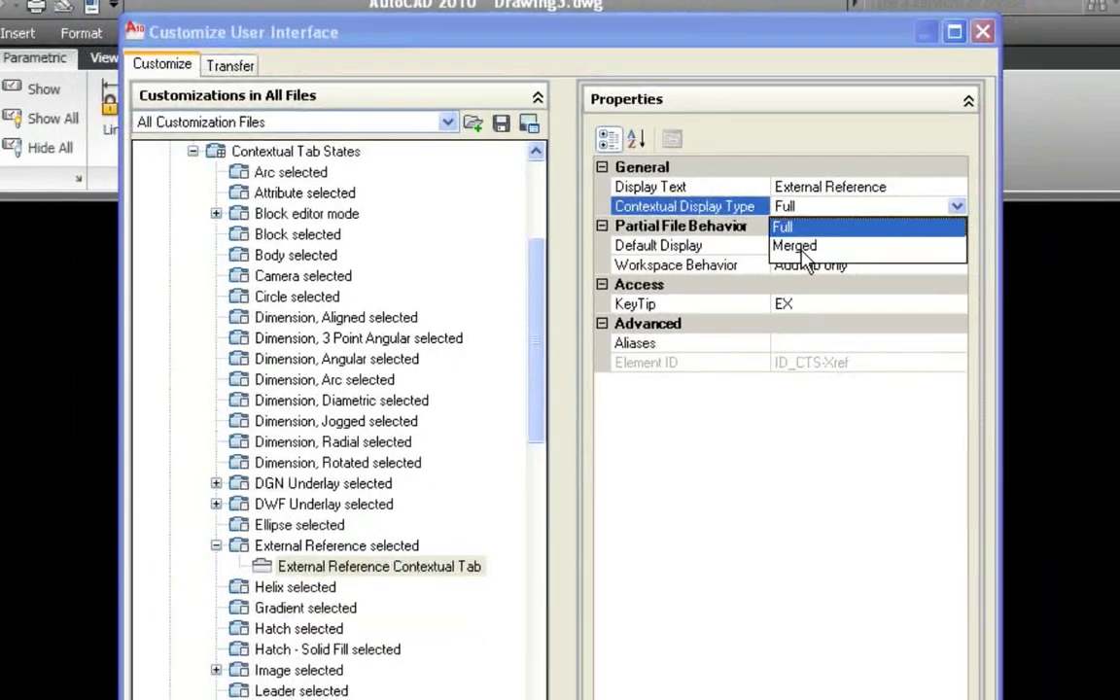
left_click(840, 274)
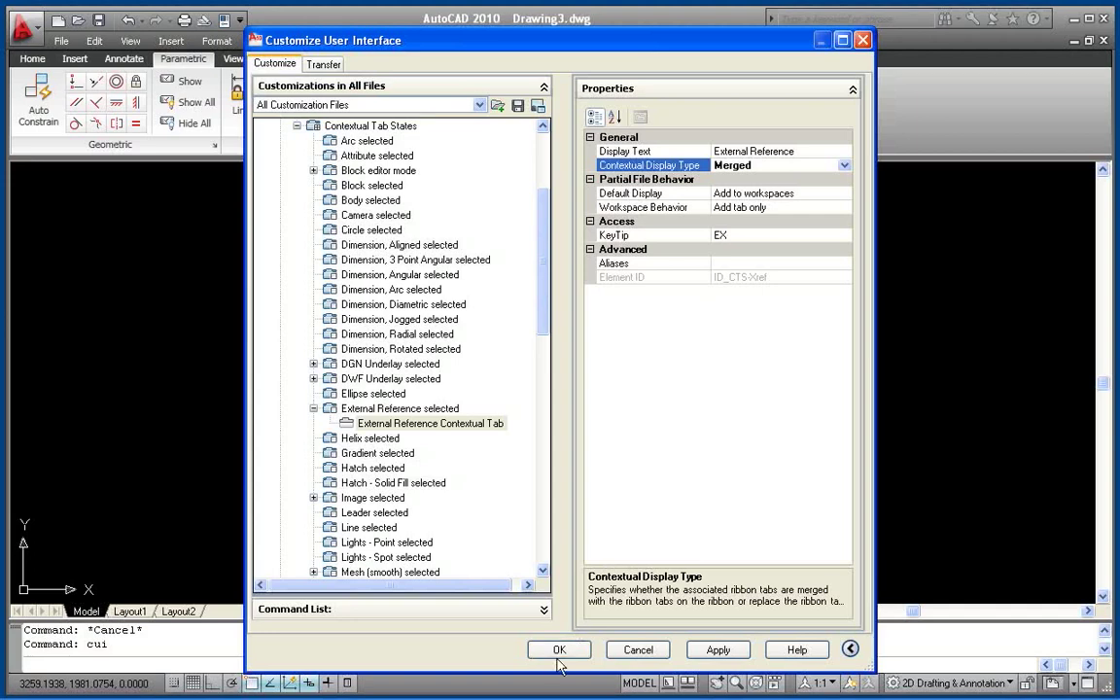
left_click(560, 650)
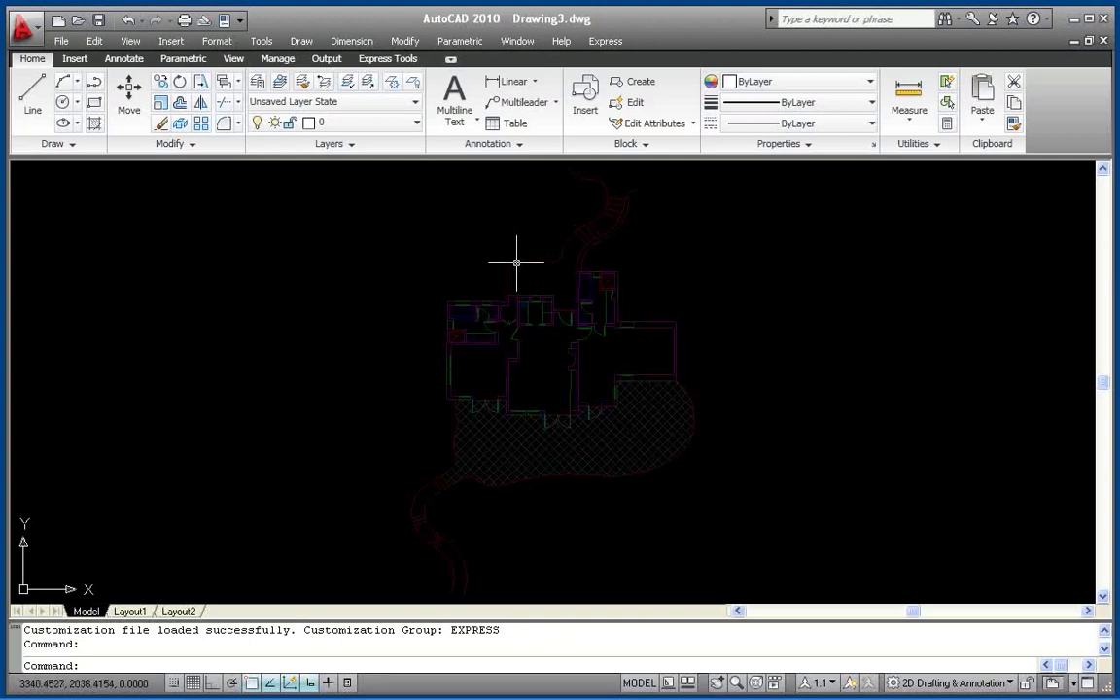
- With the Parametric ribbon tab displayed, select the floor plan reference to view the merged panels, and clear the selection
left_click(175, 62)
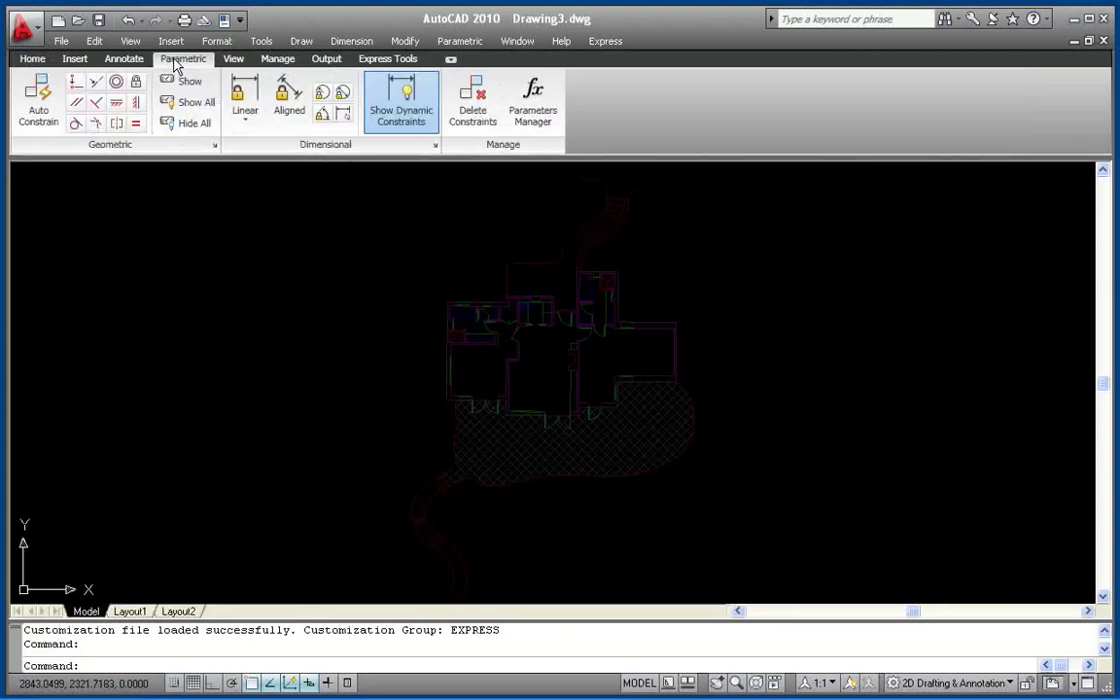
left_click(517, 257)
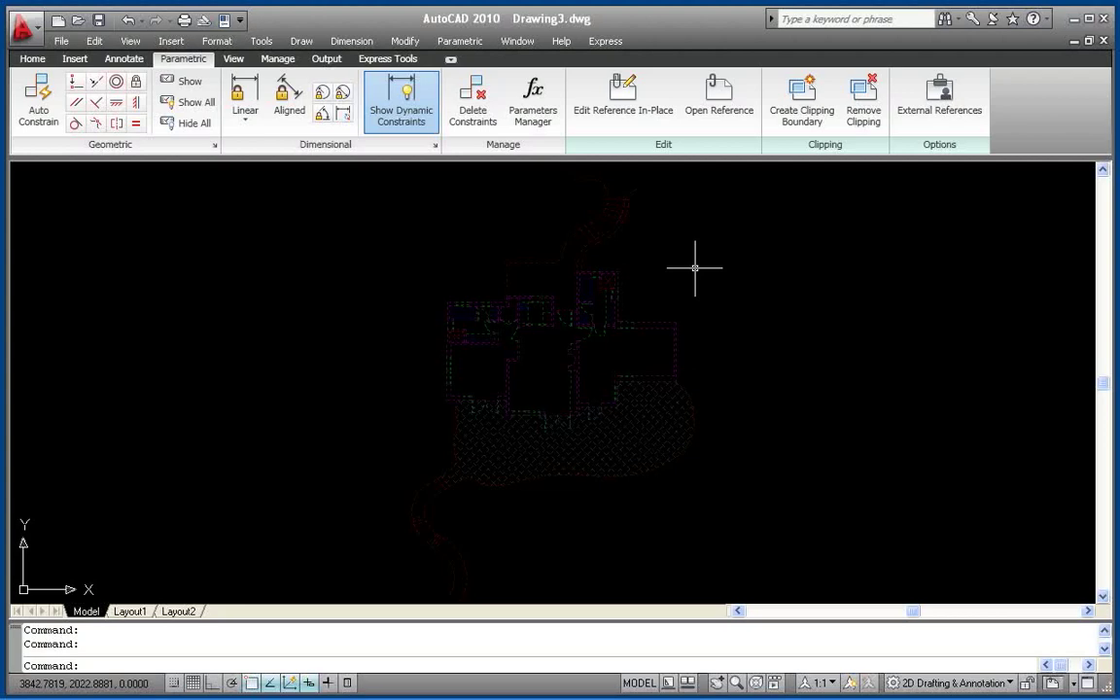
key("Escape")
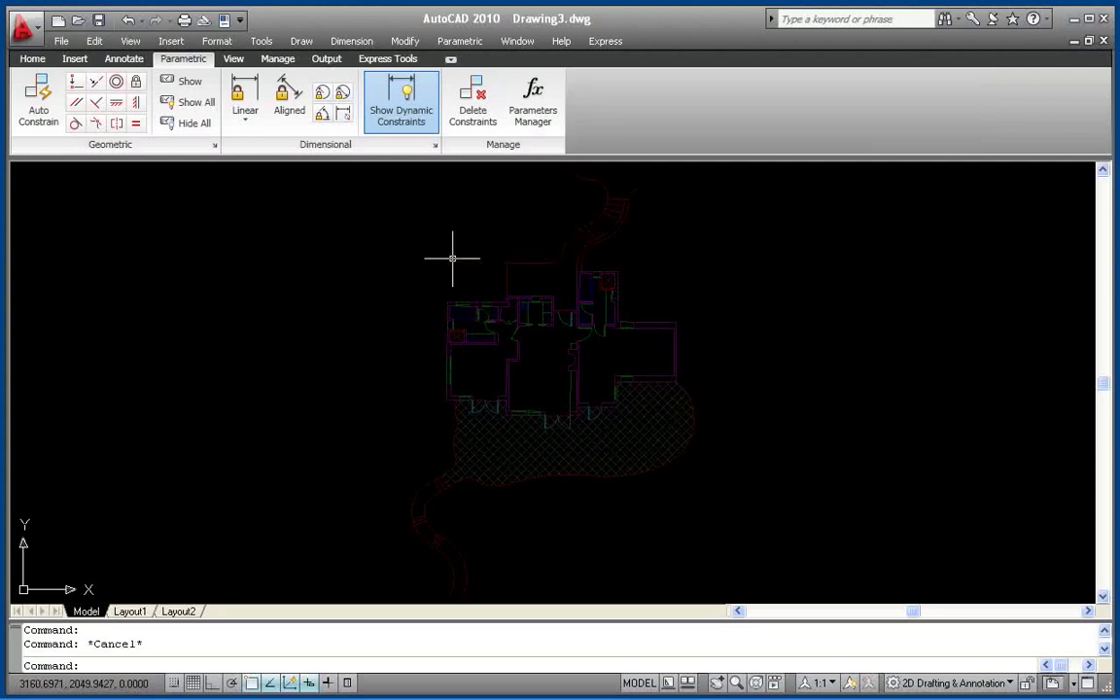
- Reopen the Customize User Interface editor and set the External Reference Contextual Tab's Contextual Display Type to Full
type("cui")
key("Return")
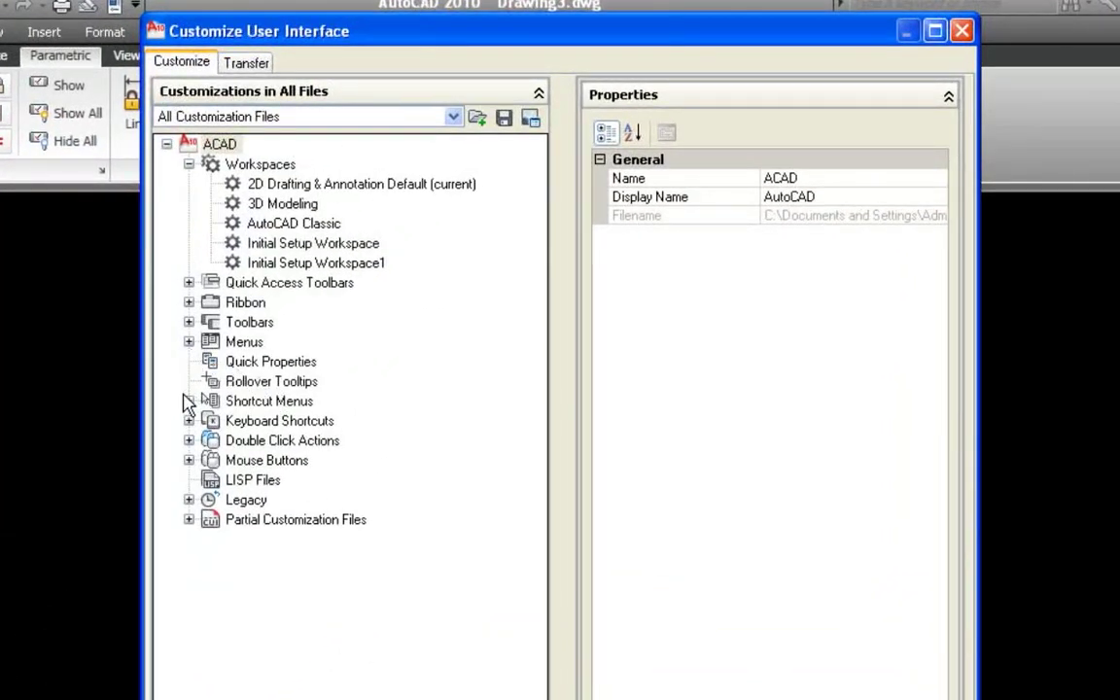
left_click(188, 302)
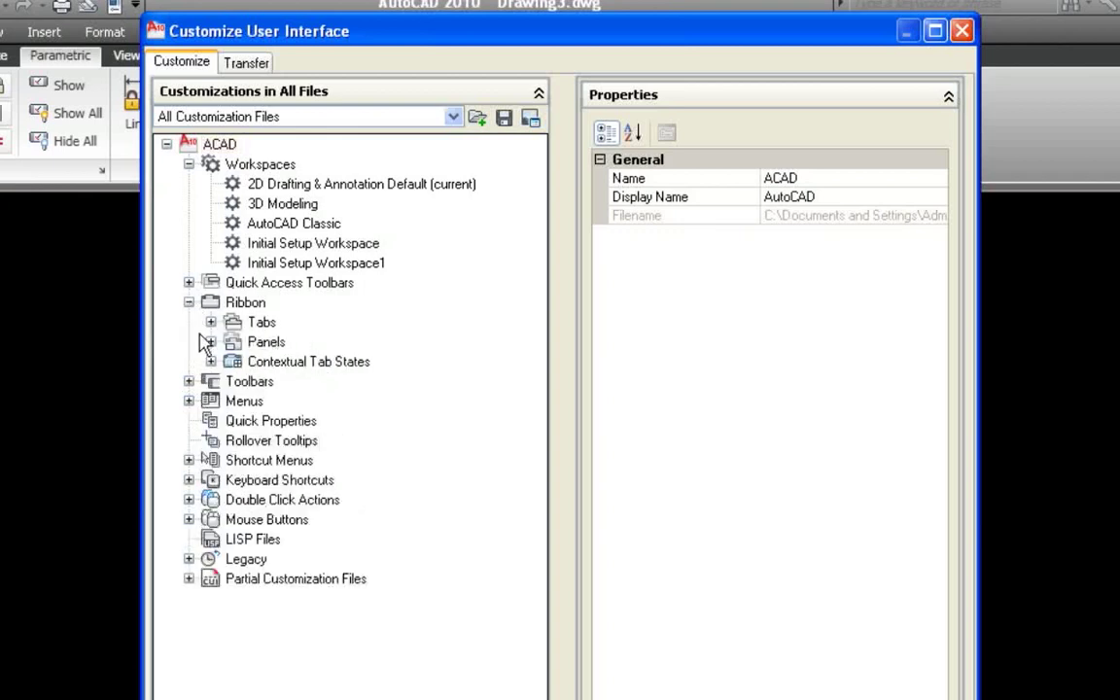
left_click(211, 361)
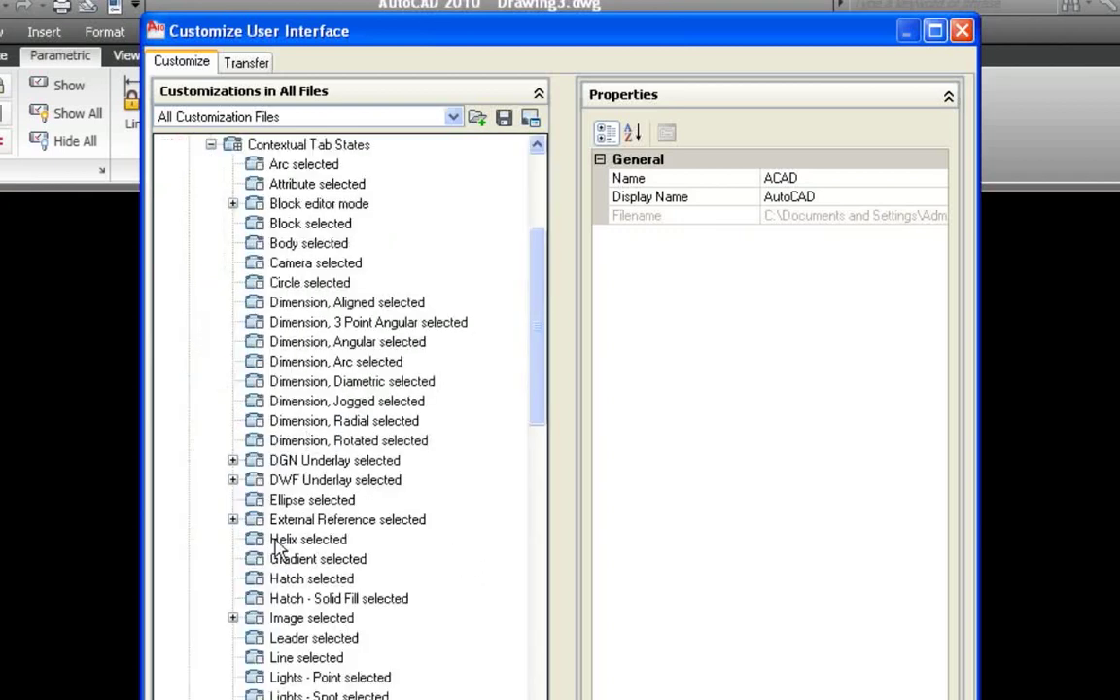
left_click(234, 519)
left_click(379, 540)
left_click(883, 196)
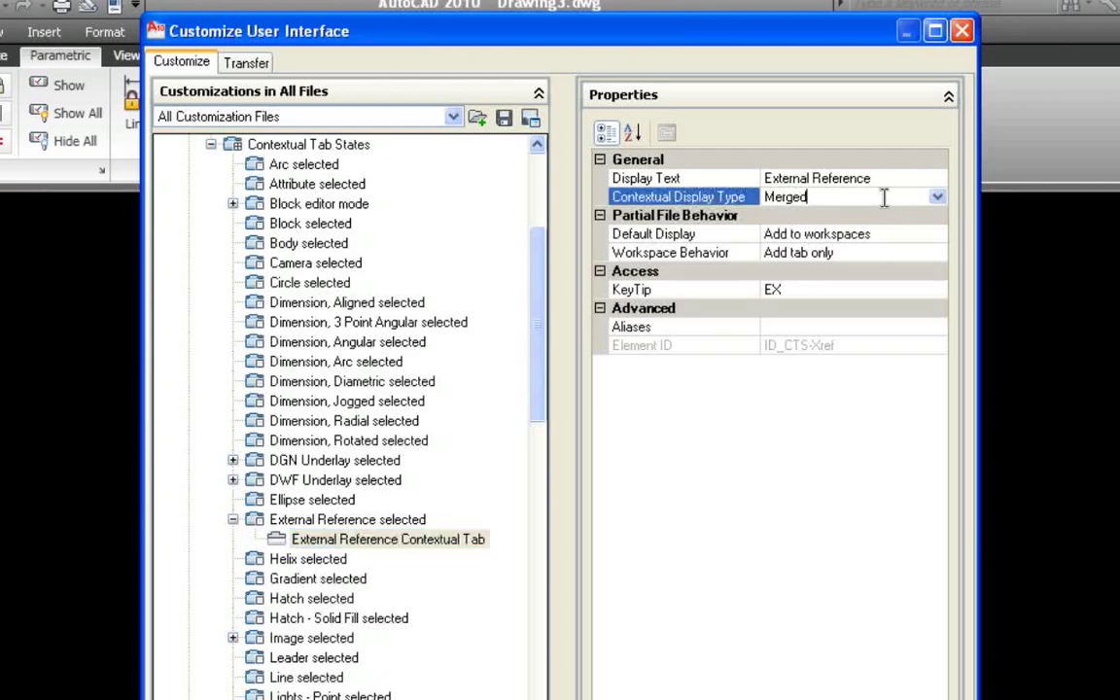
left_click(935, 198)
key("Up")
key("Return")
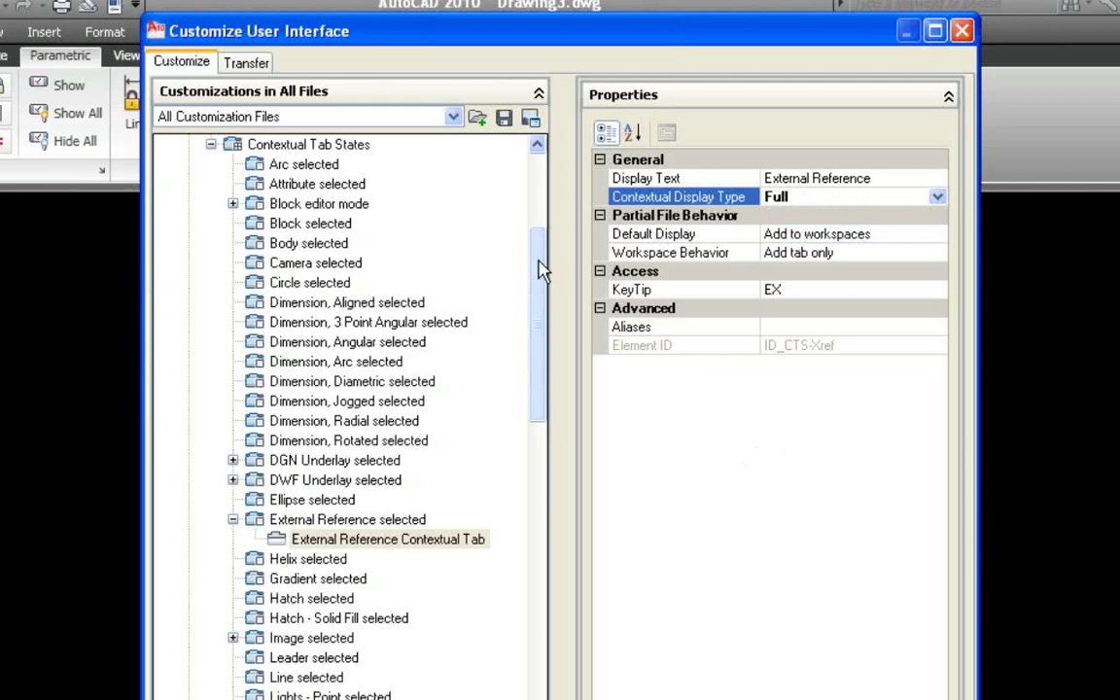
- Assign a tab from the ribbon's Tabs list to the Arc selected contextual tab state and apply the customization
left_click_drag(541, 272, 539, 195)
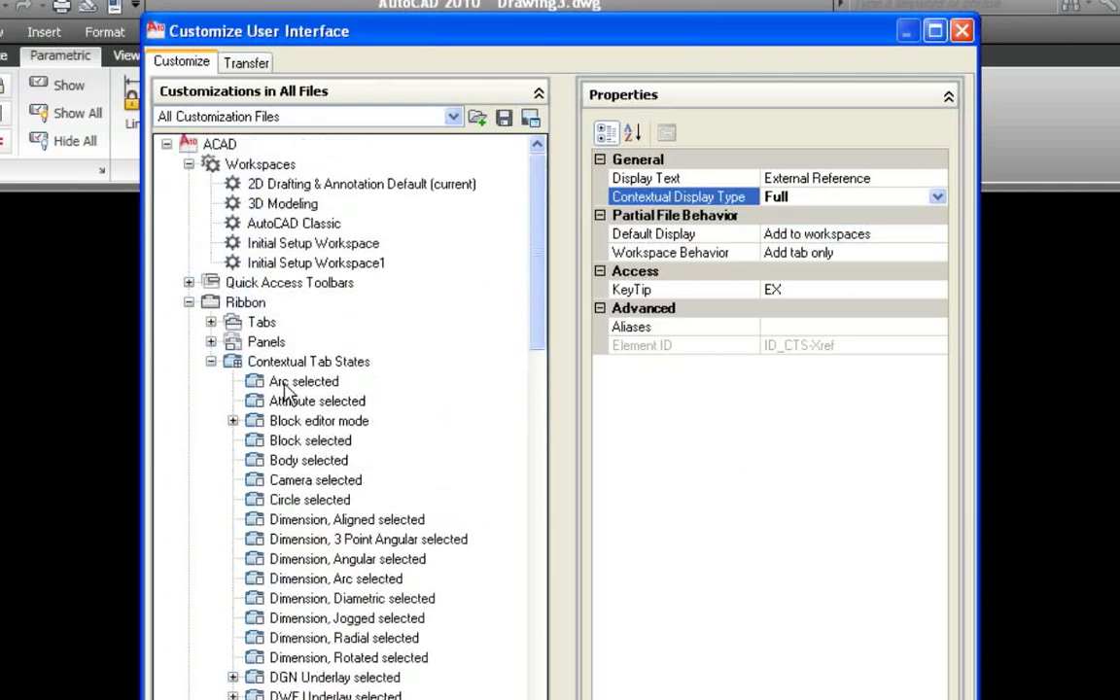
left_click(210, 322)
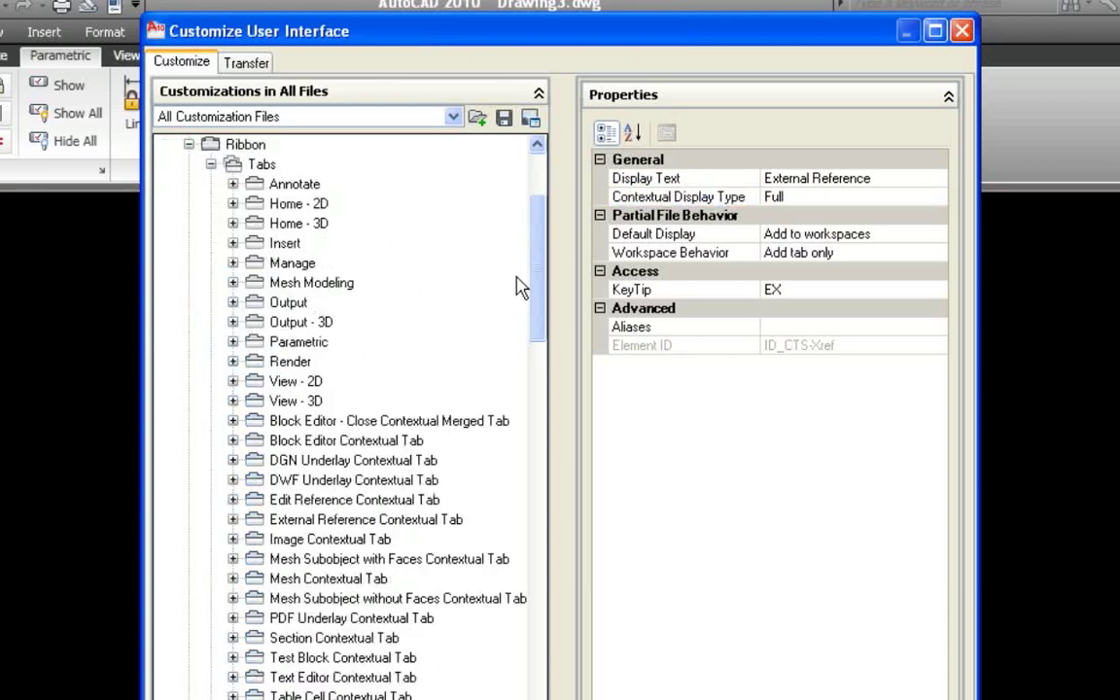
left_click_drag(539, 271, 540, 284)
mouse_move(254, 163)
left_mouse_down()
mouse_move(303, 364)
mouse_move(286, 671)
mouse_move(277, 510)
mouse_move(293, 236)
left_mouse_up()
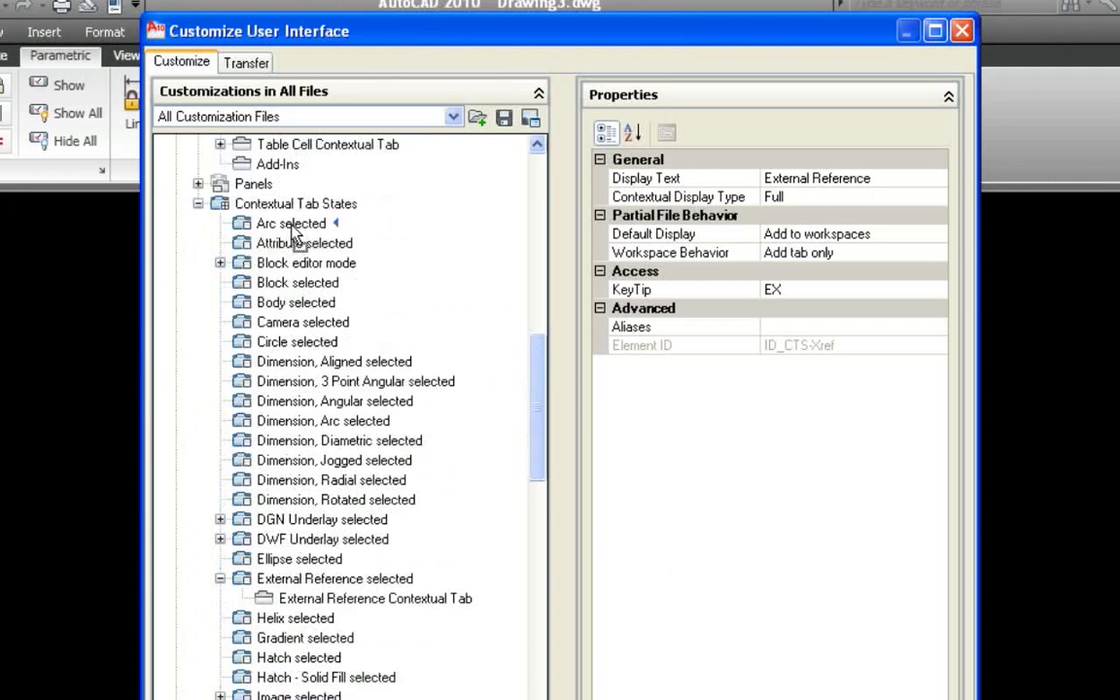
left_click_drag(293, 236, 294, 235)
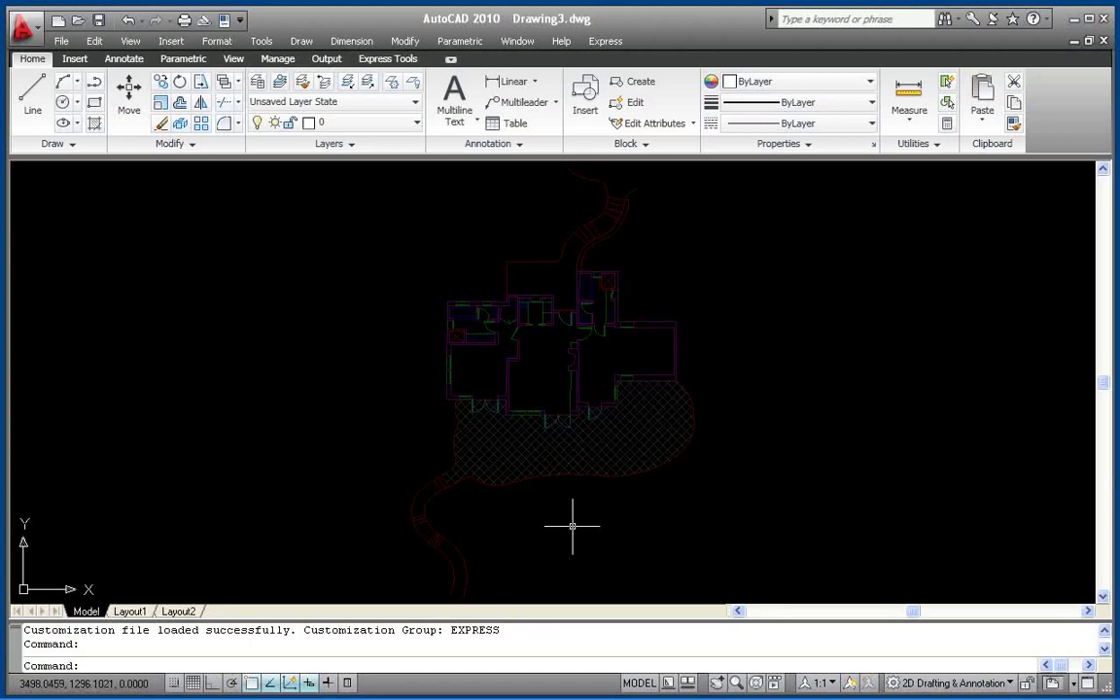
- Draw a three-point arc in the empty area to the left of the floor plan, bulging toward the plan
type("arc")
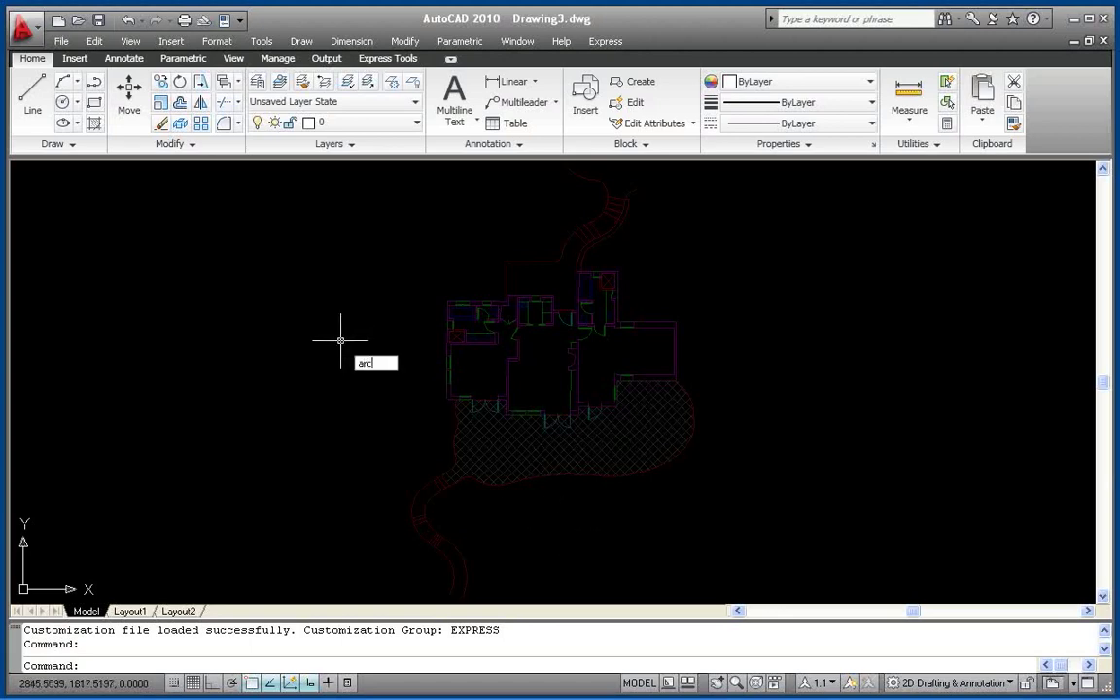
key("Return")
left_click(235, 277)
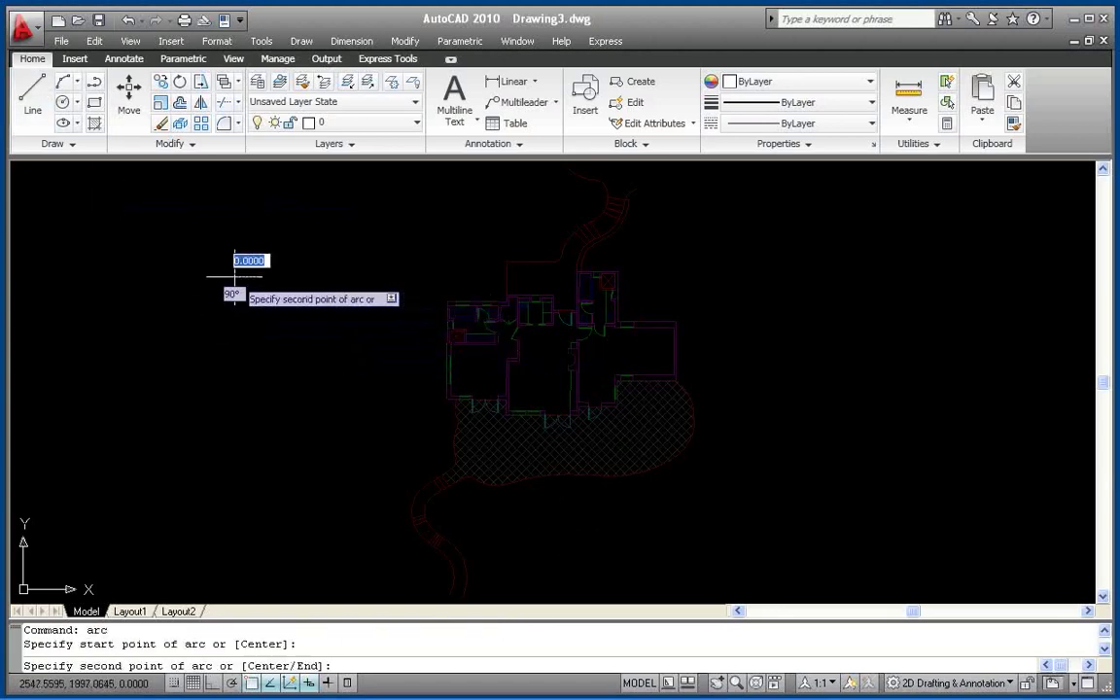
left_click(301, 332)
left_click(263, 394)
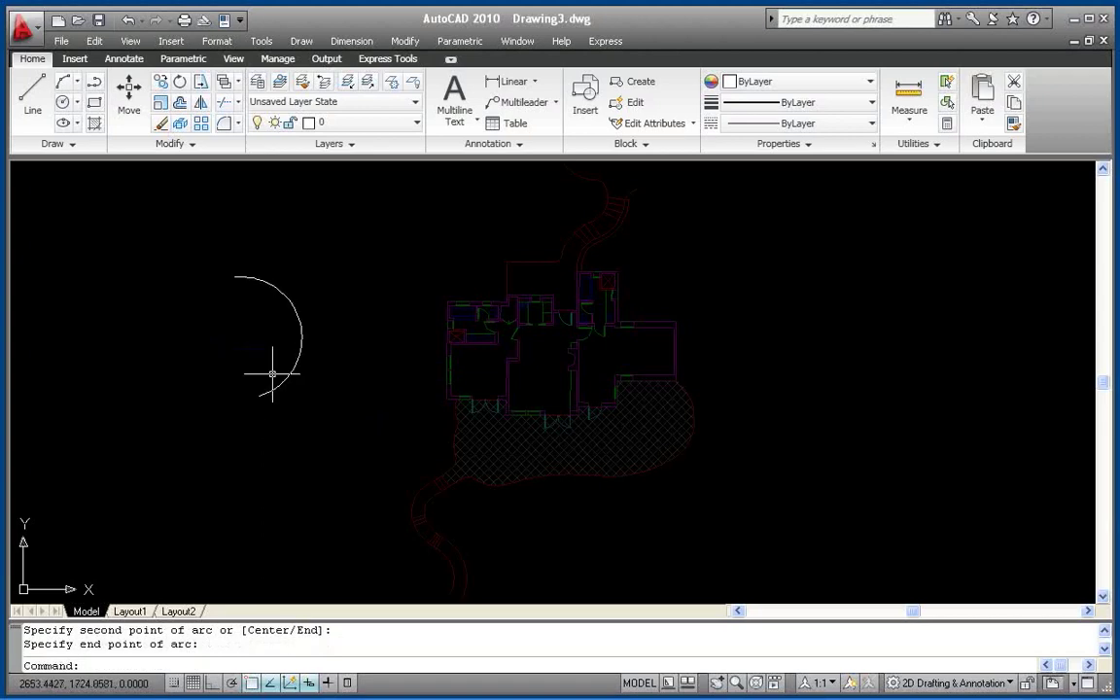
- Select the arc to view its contextual Home ribbon tab, and clear the selection
left_click(269, 281)
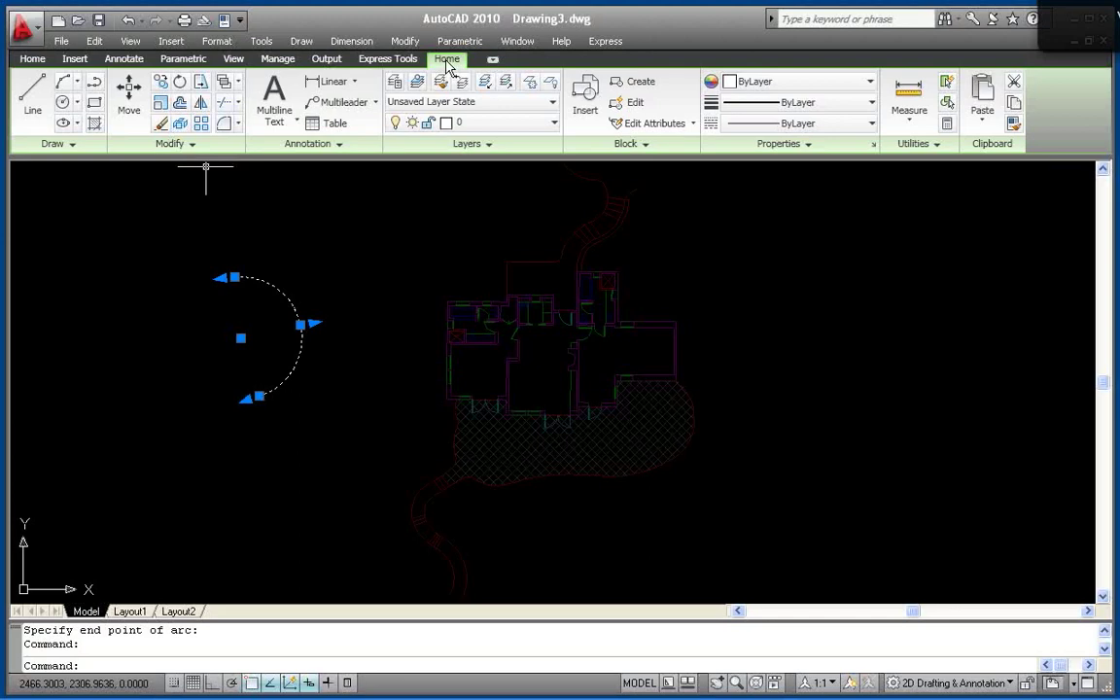
key("Escape")
key("Escape")
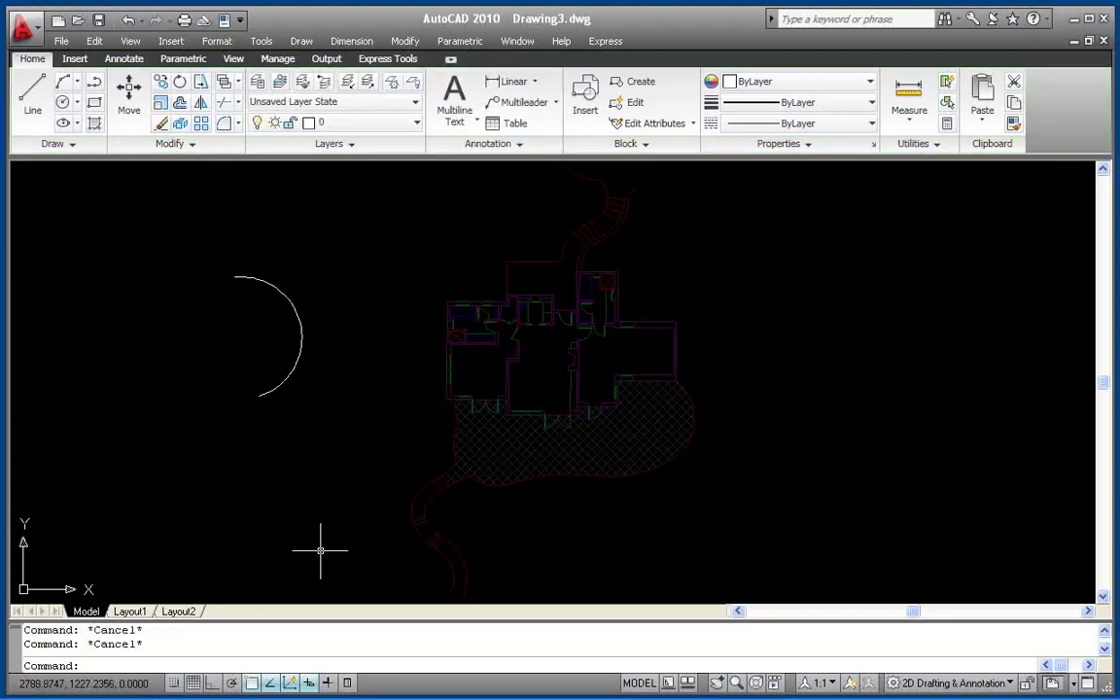
- Reopen the Customize User Interface editor, set the Contextual Display Type of Arc selected's Home - 2D tab to Merged, and apply the customization
type("cui")
key("Return")
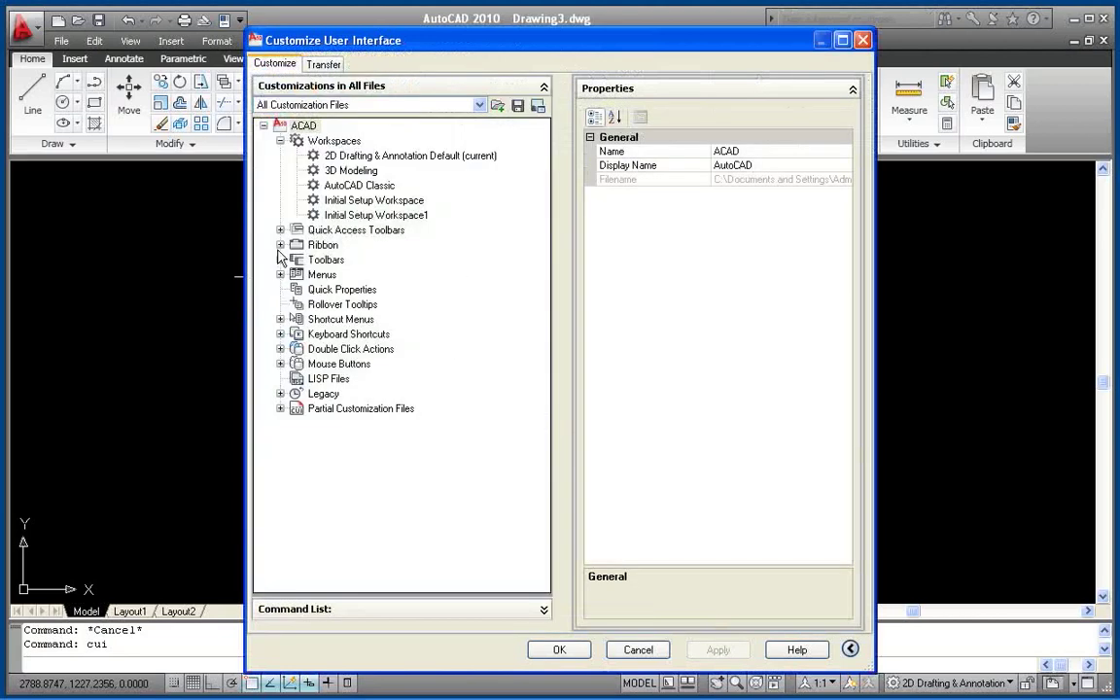
left_click(280, 245)
left_click(296, 290)
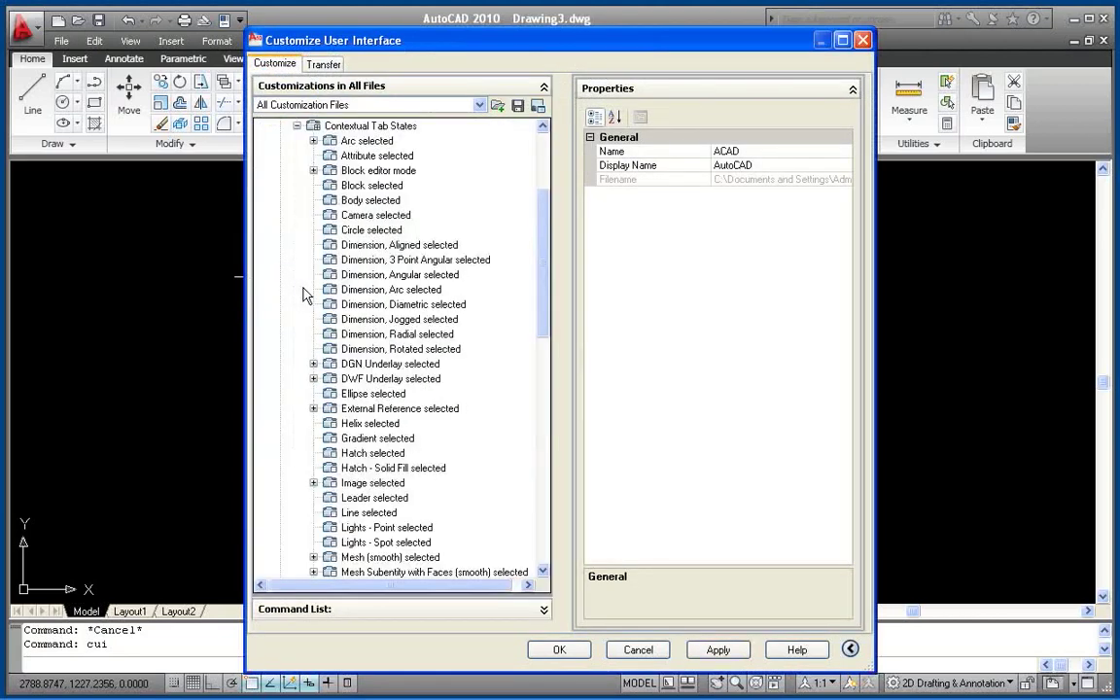
left_click(314, 141)
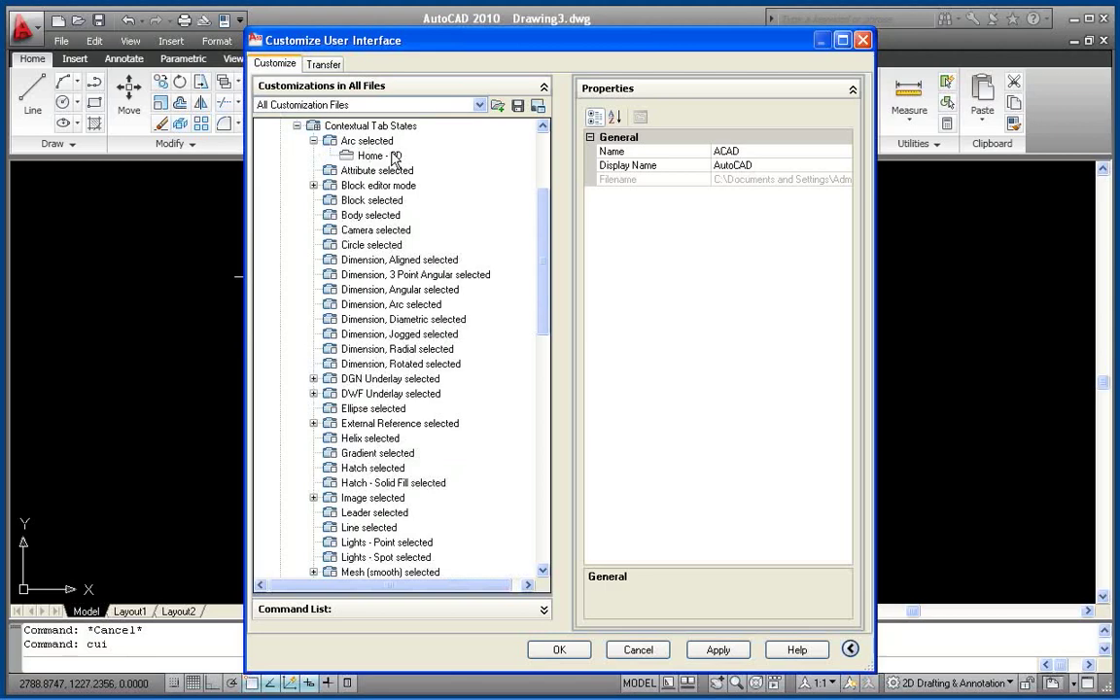
left_click(360, 155)
left_click(812, 165)
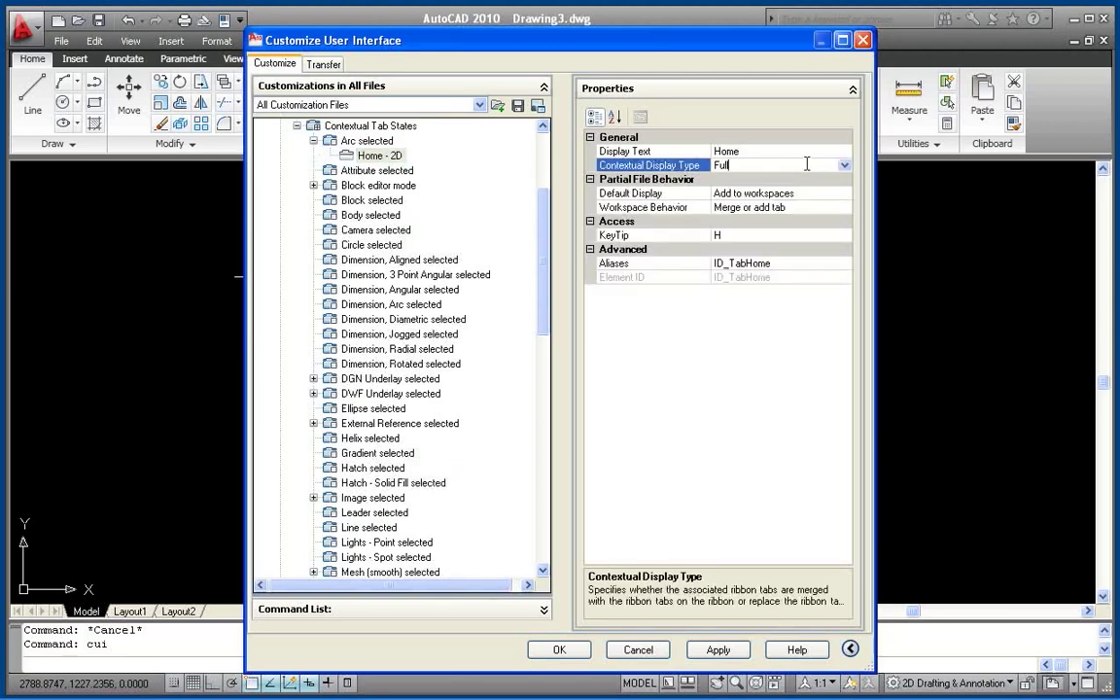
left_click(844, 167)
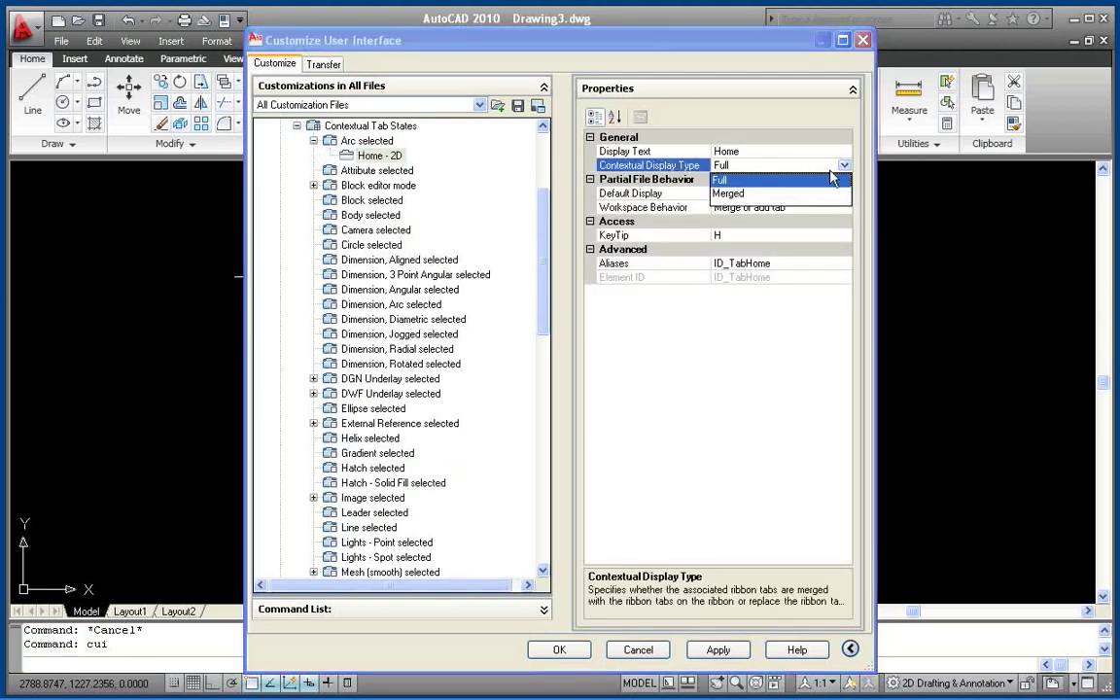
left_click(803, 195)
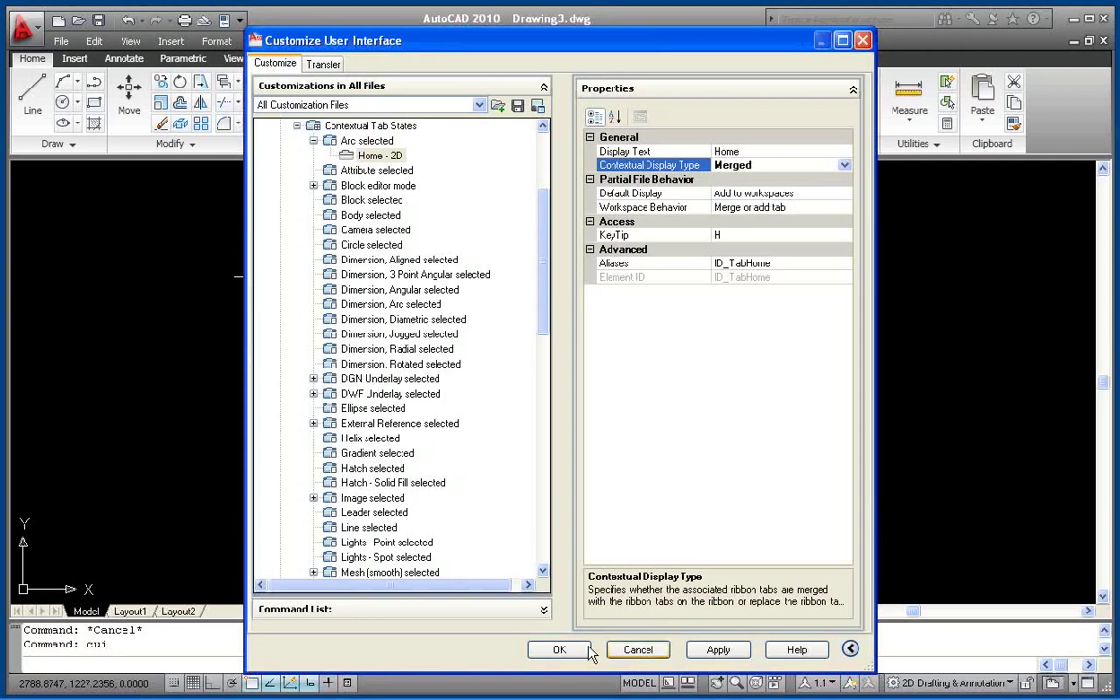
left_click(558, 650)
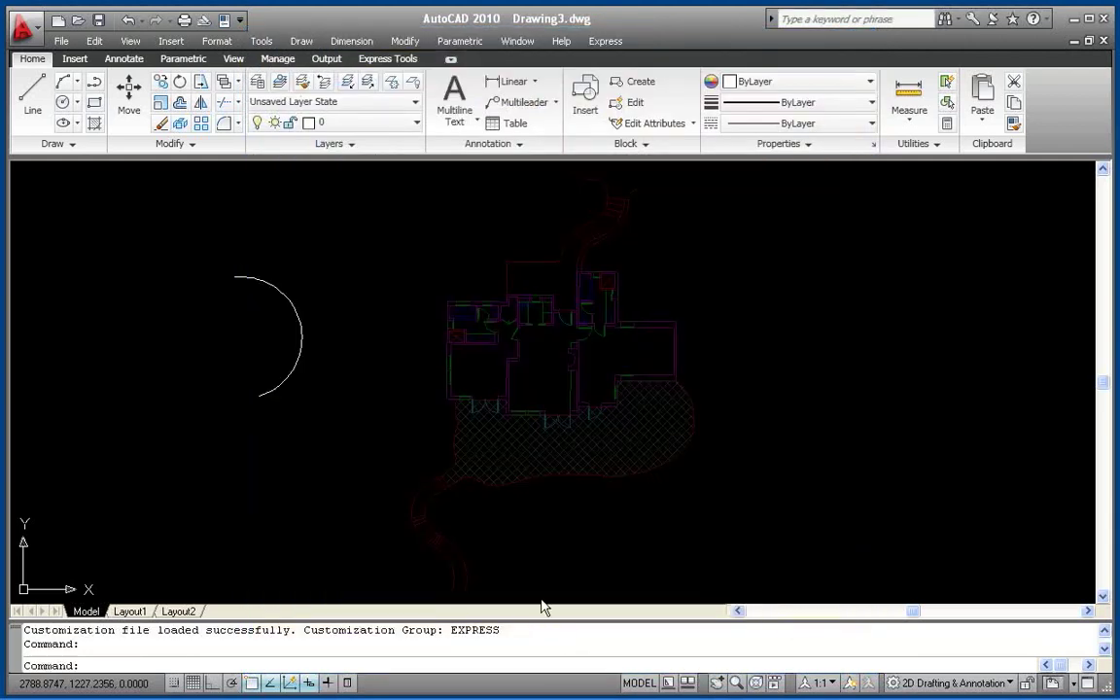
- With the Parametric ribbon tab displayed, select the arc, examine the merged Home panels including the collapsed ones, and clear the selection
left_click(183, 60)
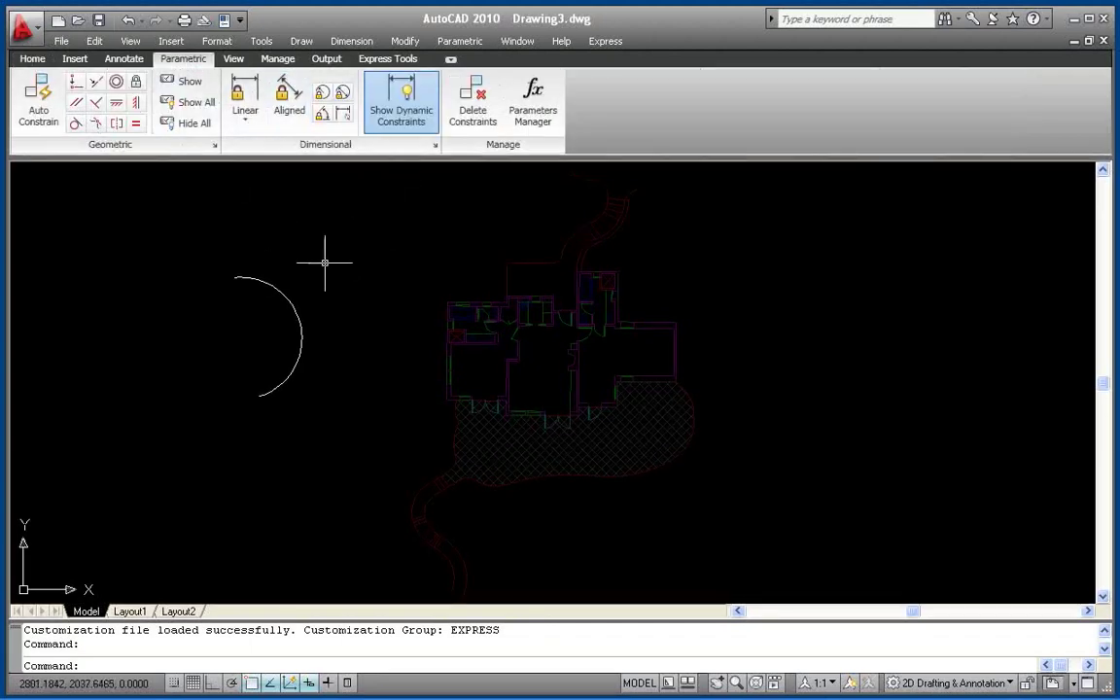
left_click(264, 281)
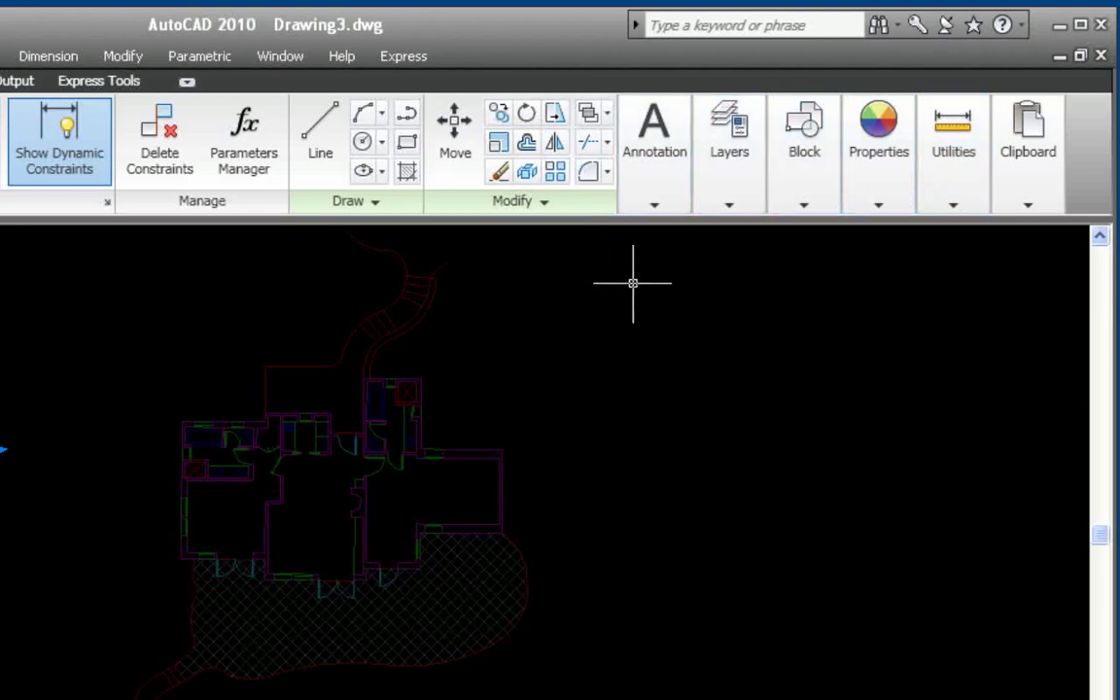
left_click(1027, 210)
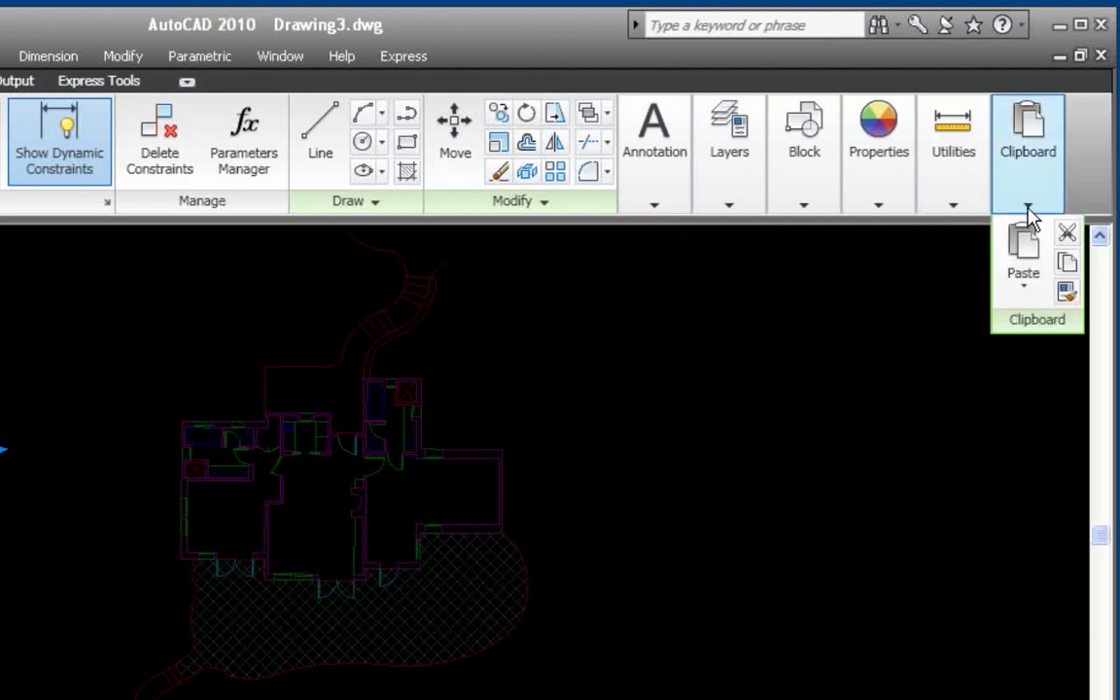
left_click(953, 208)
left_click(878, 208)
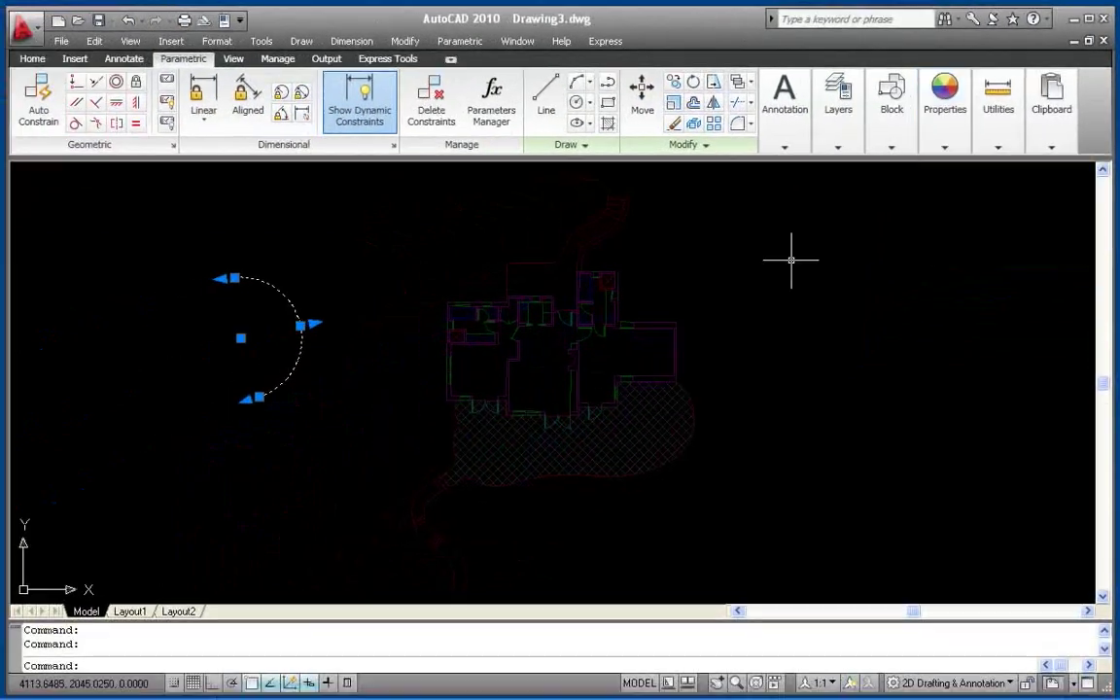
key("Escape")
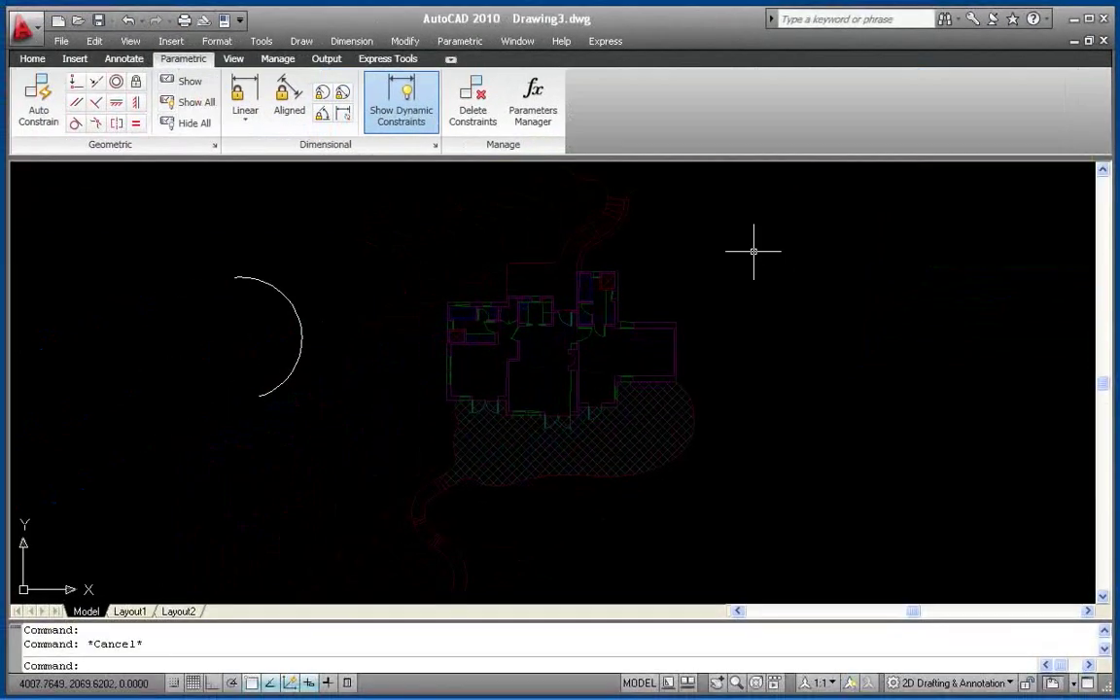
- With the Home ribbon tab displayed, select the arc and examine how the Home panels merge into the same tab
left_click(41, 61)
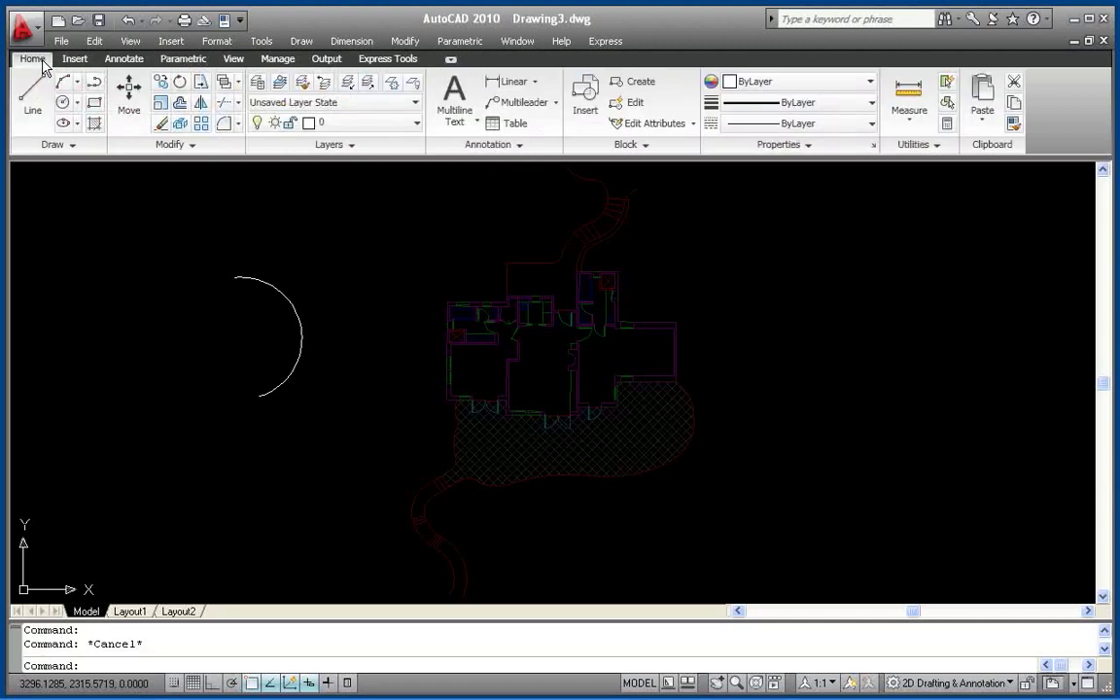
left_click(268, 282)
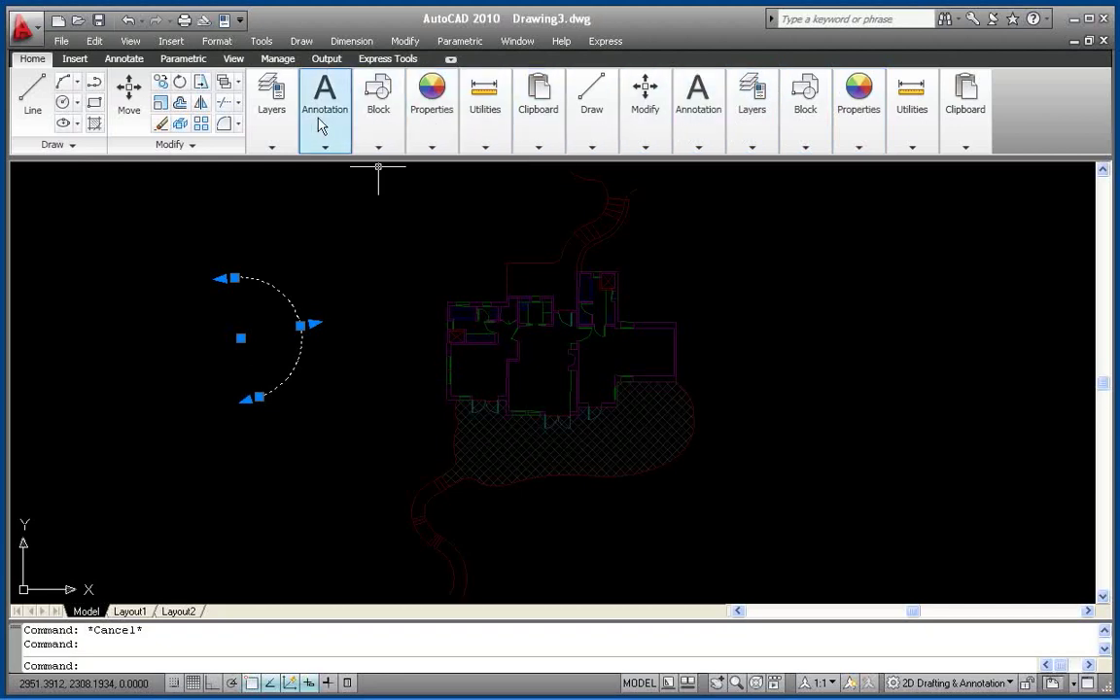
left_click(593, 151)
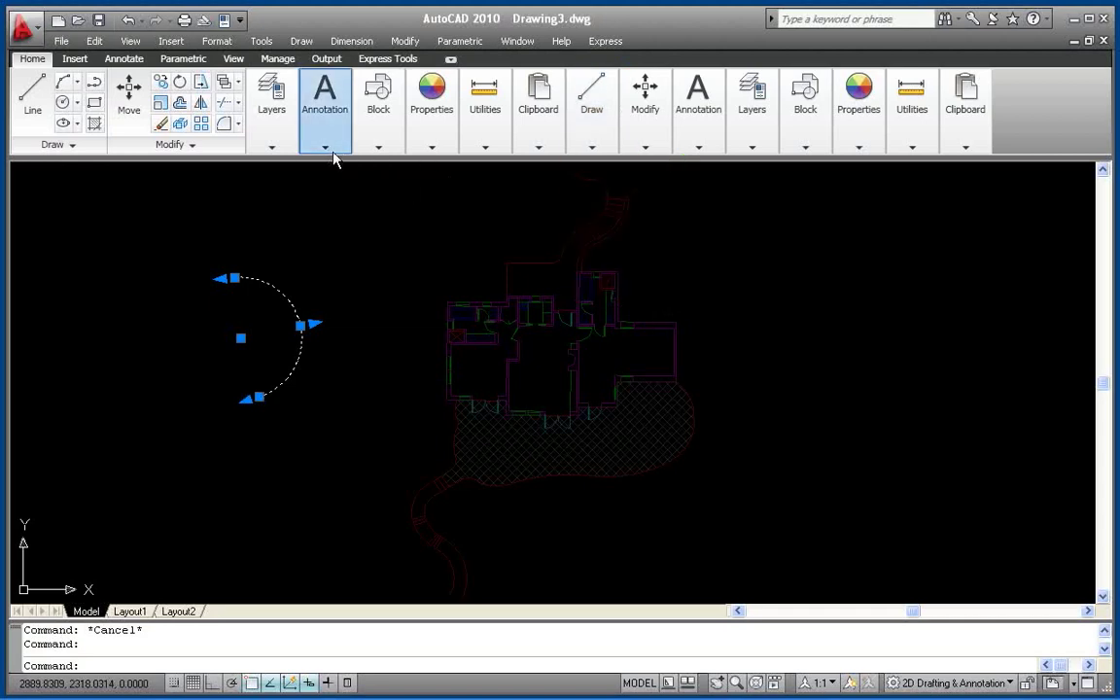
mouse_move(329, 151)
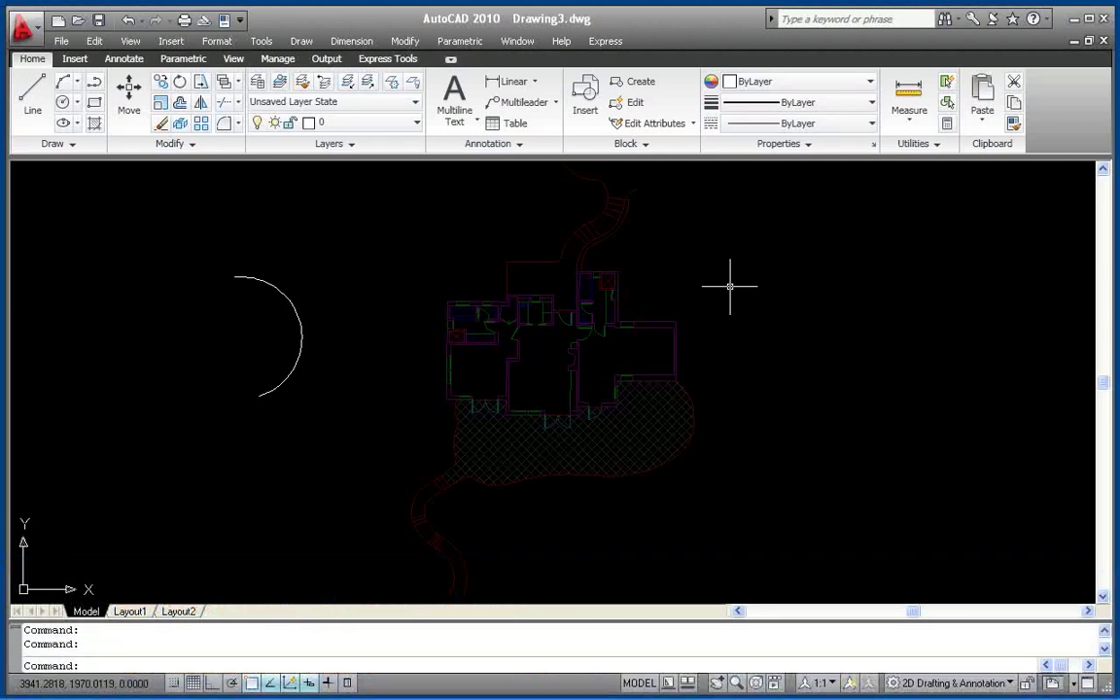
- Reopen the Customize User Interface editor and create a new ribbon tab named My Tools
type("cu")
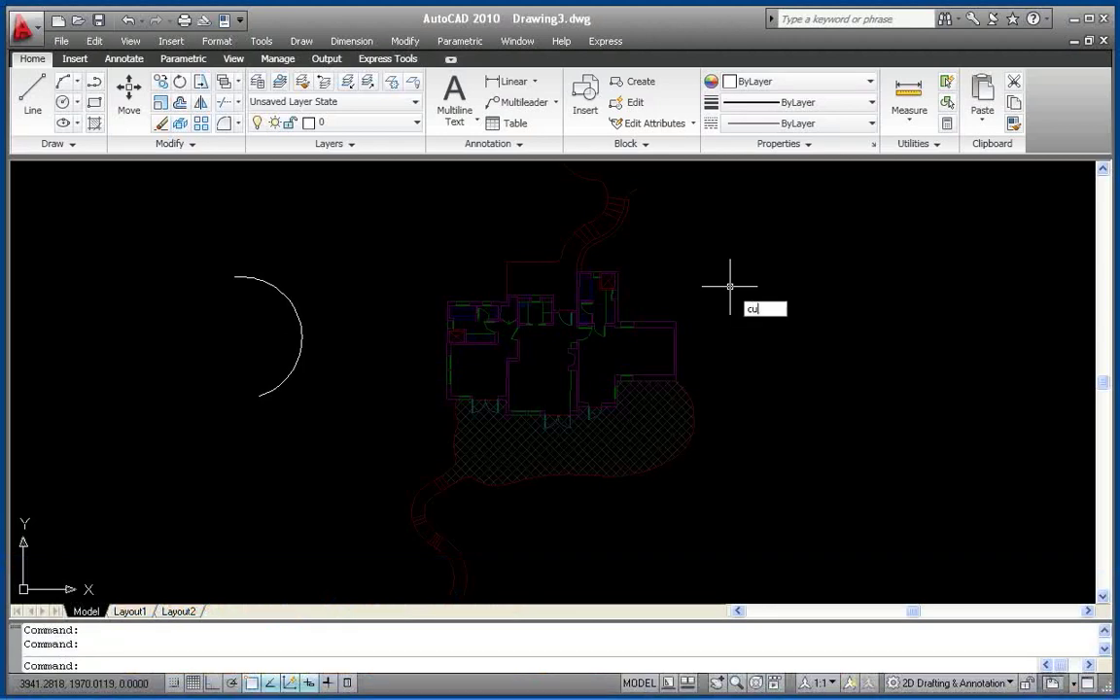
type("i")
key("Return")
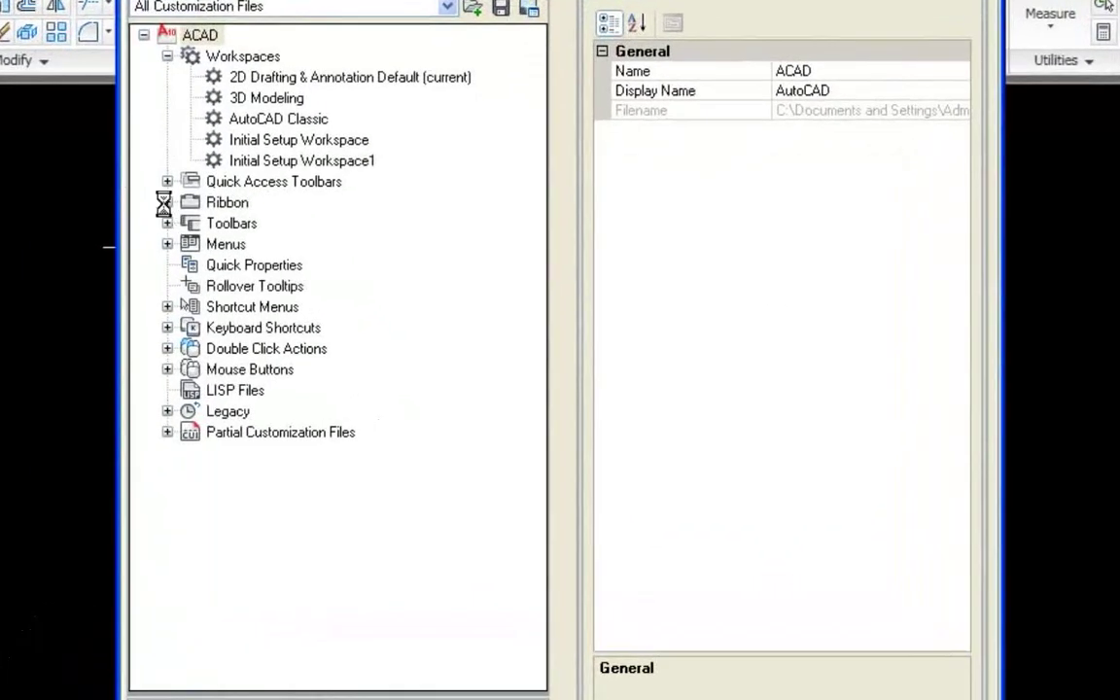
left_click(167, 202)
right_click(238, 226)
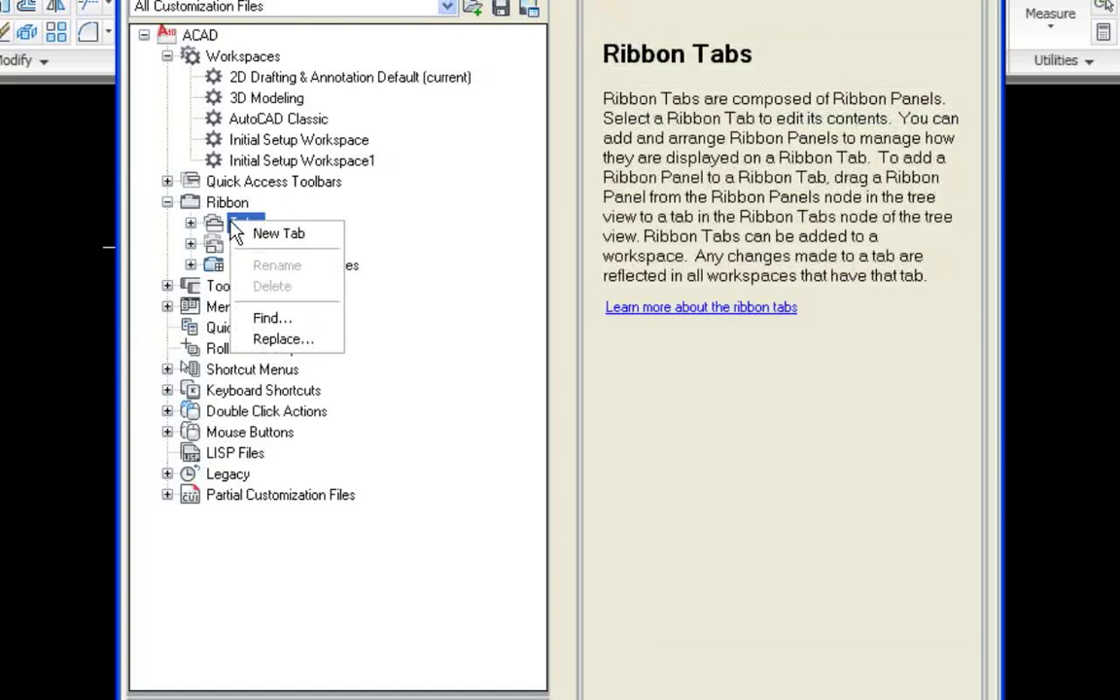
left_click(271, 234)
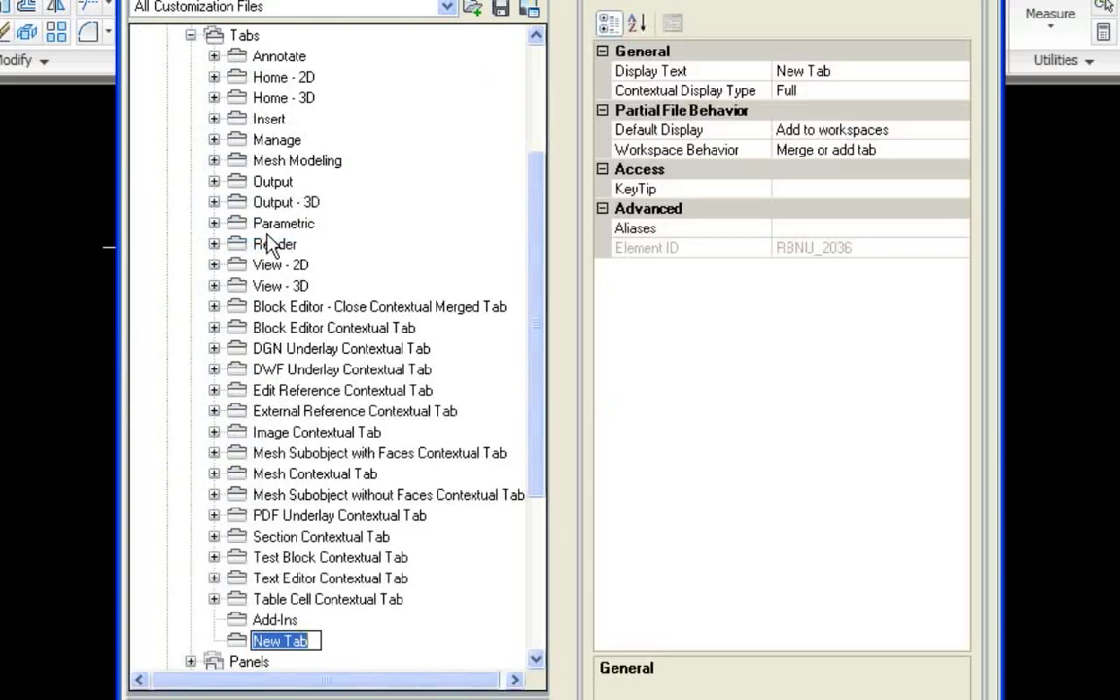
type("My Tools")
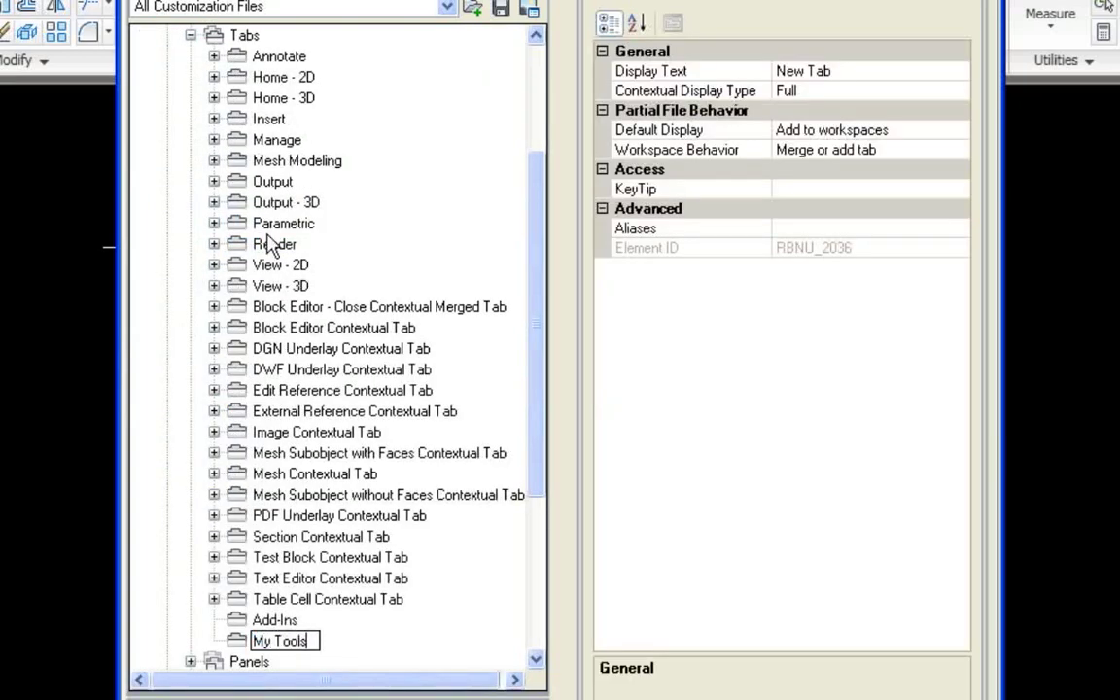
key("Return")
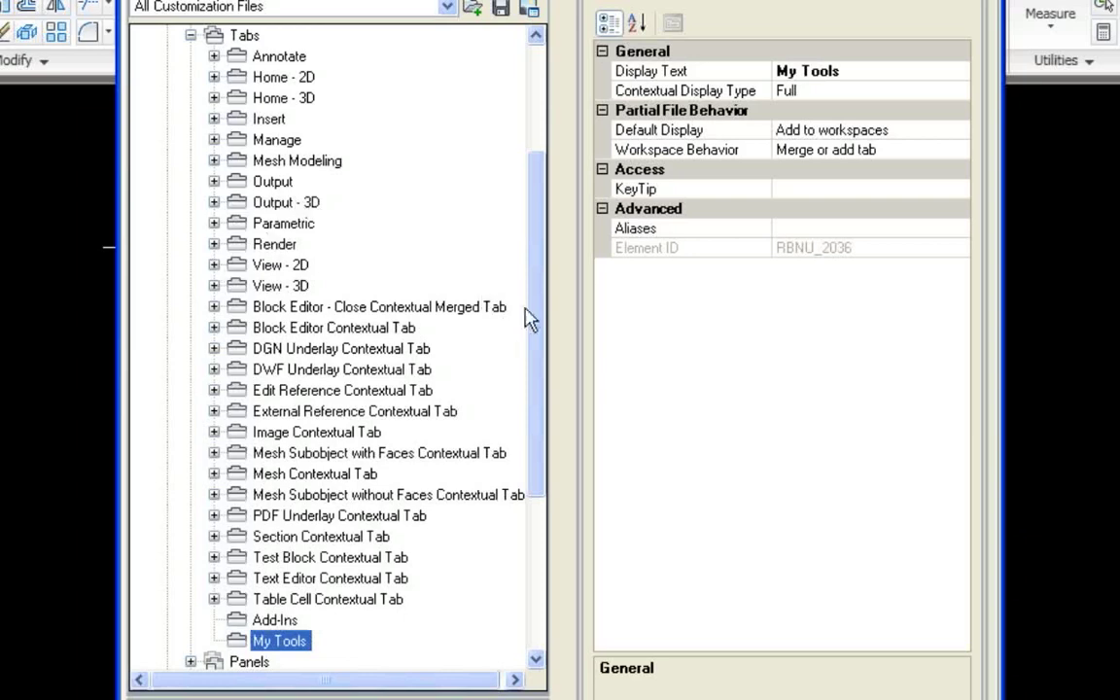
- Add the Home - Layers and Home 3D - Modify panels to the My Tools ribbon tab
left_click_drag(537, 301, 541, 416)
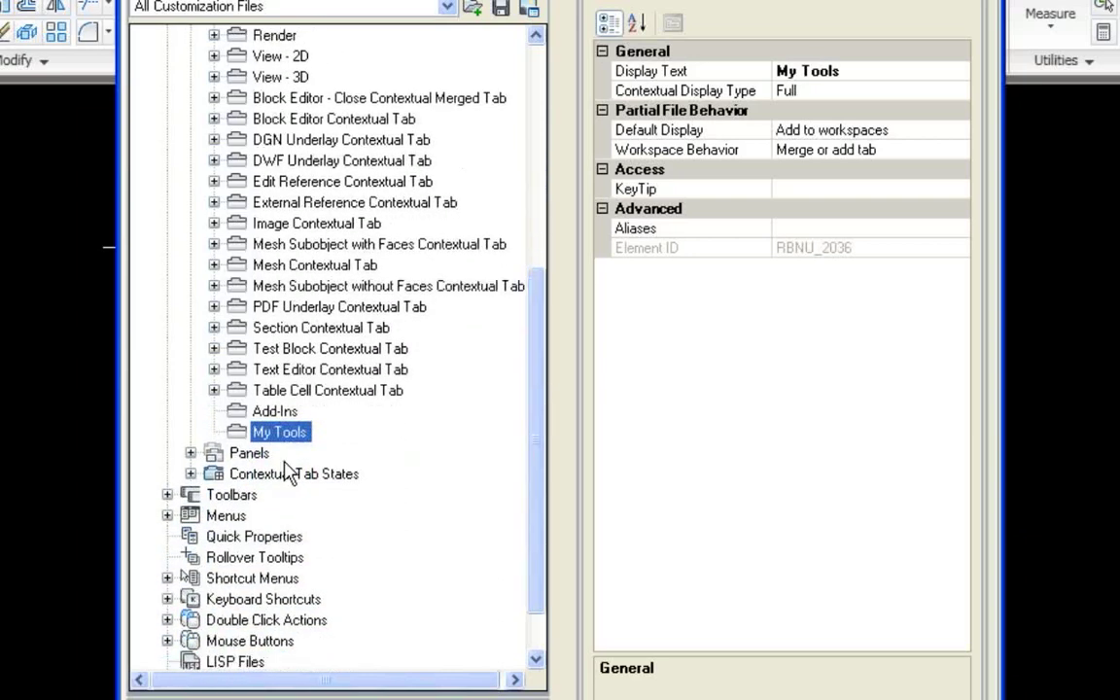
left_click(191, 449)
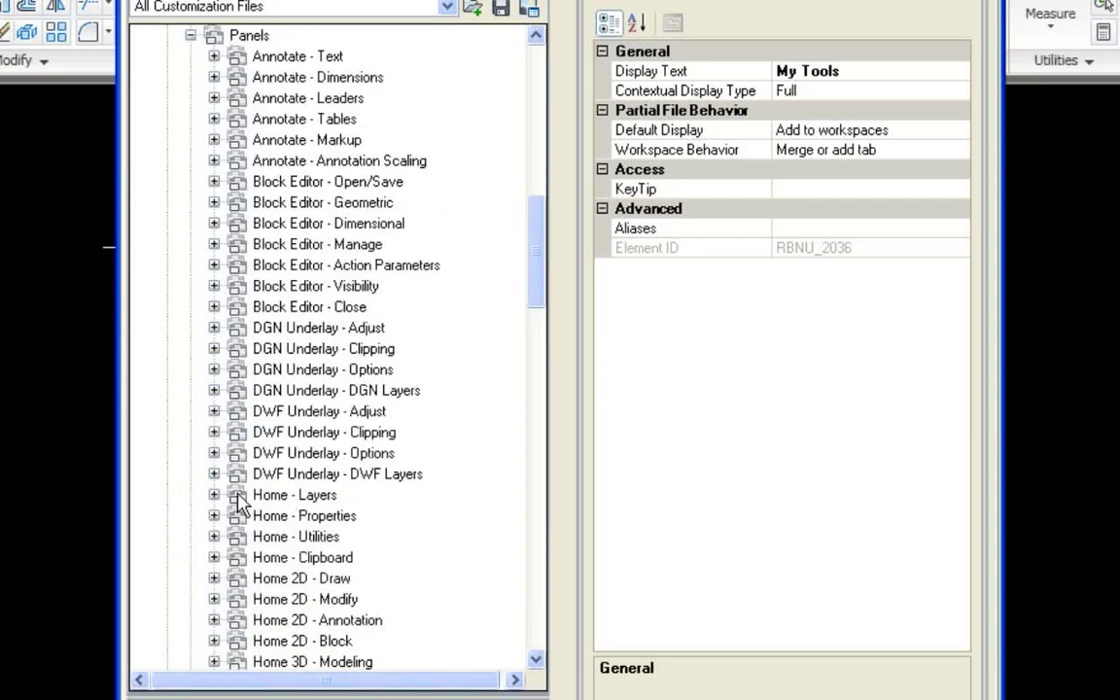
mouse_move(248, 501)
left_mouse_down()
mouse_move(320, 118)
mouse_move(320, 35)
mouse_move(282, 306)
left_mouse_up()
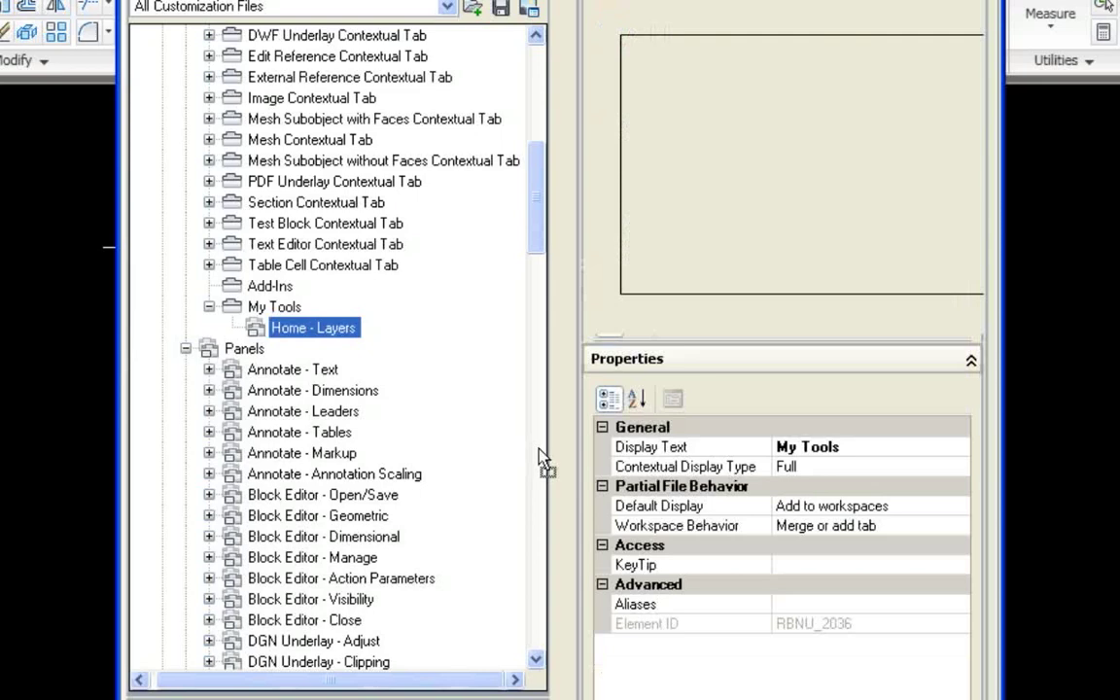
left_click(535, 448)
left_click(536, 448)
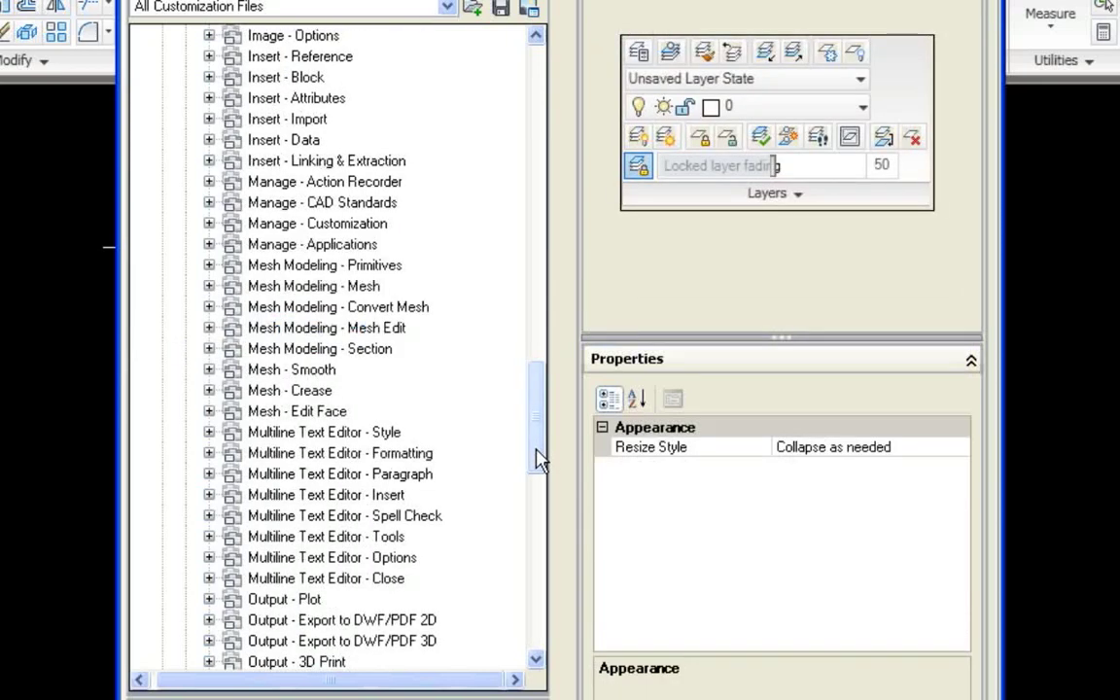
left_click_drag(544, 375, 550, 302)
left_click_drag(235, 377, 276, 200)
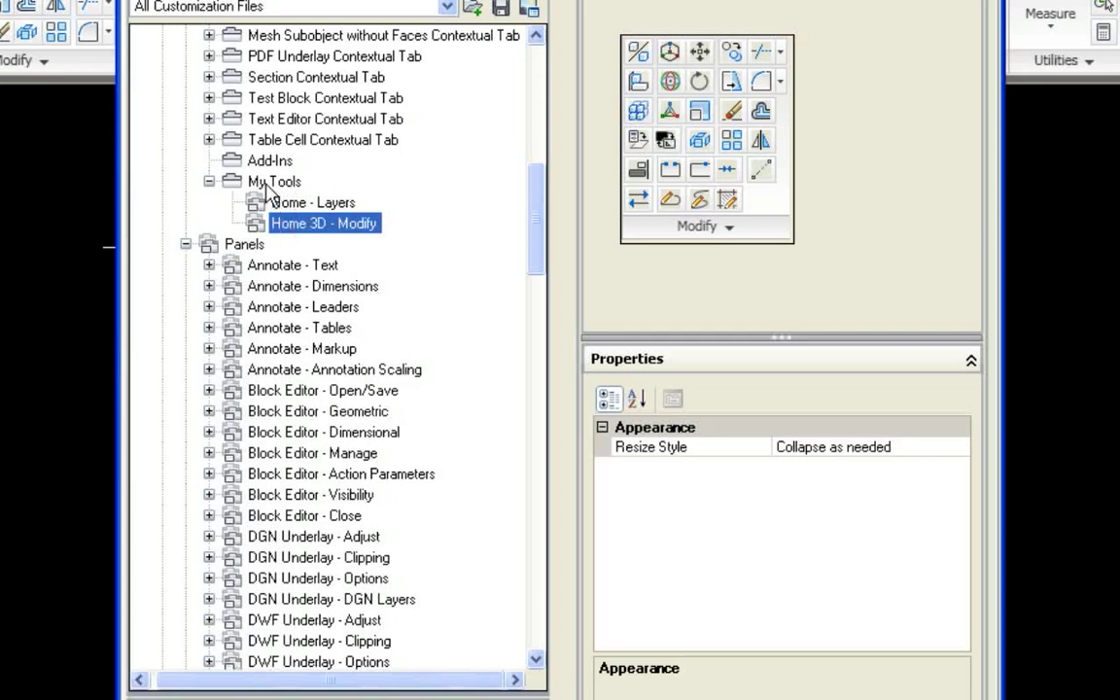
- Remove the Home - 2D tab from the Arc selected contextual tab state
left_click(209, 182)
left_click(186, 202)
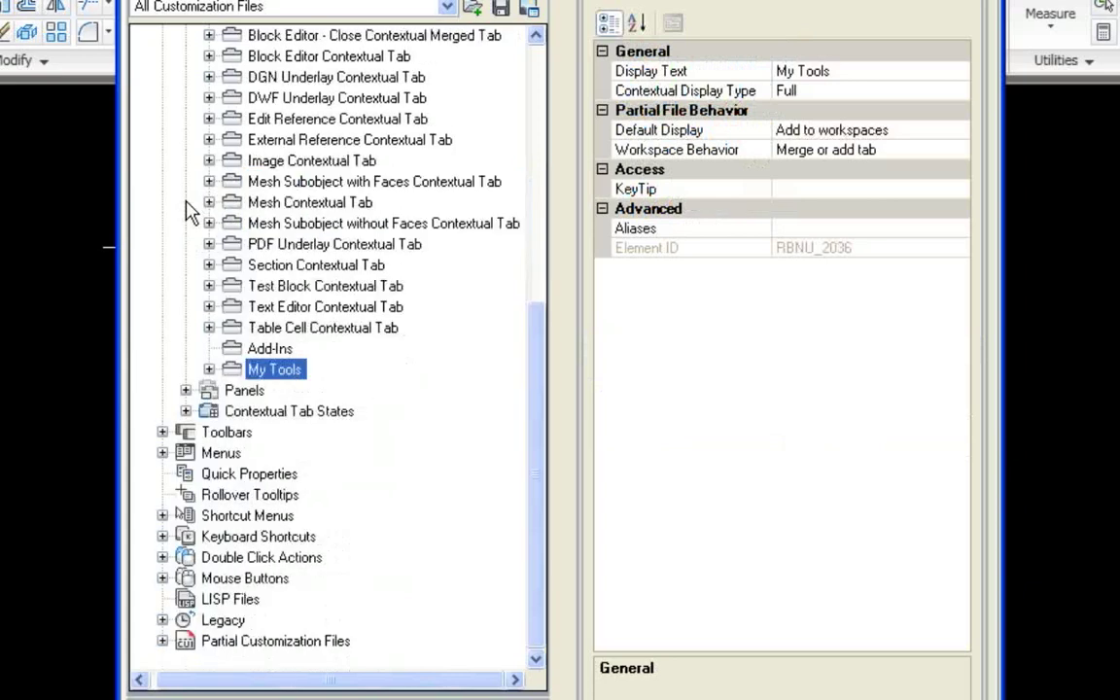
left_click(186, 412)
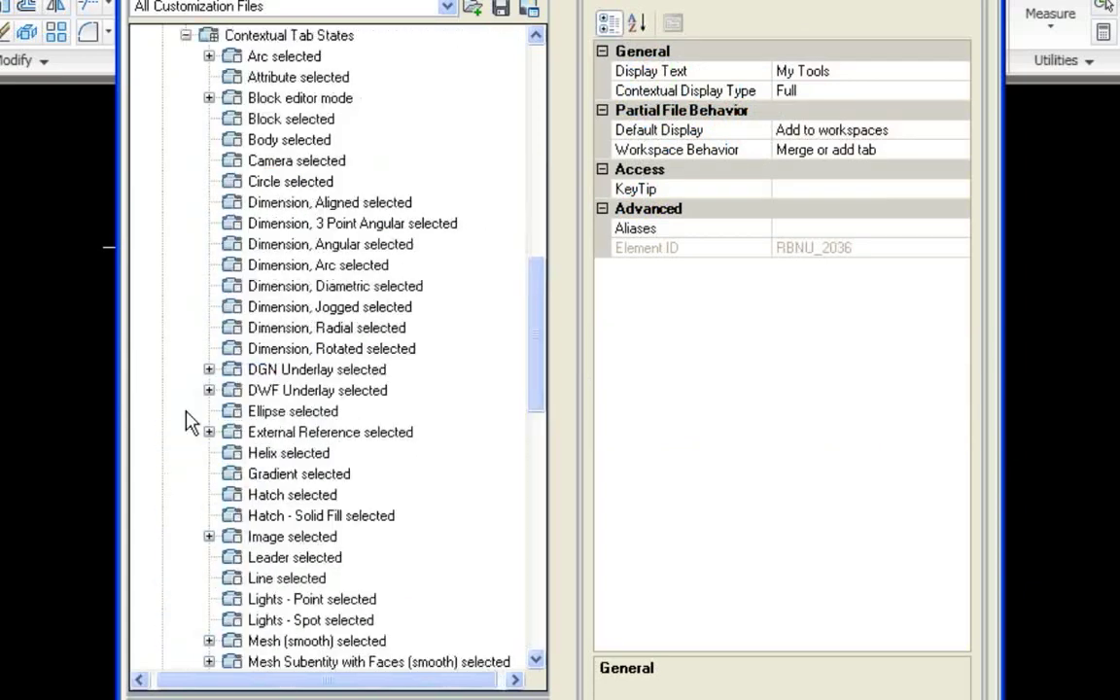
left_click(209, 56)
left_click(294, 79)
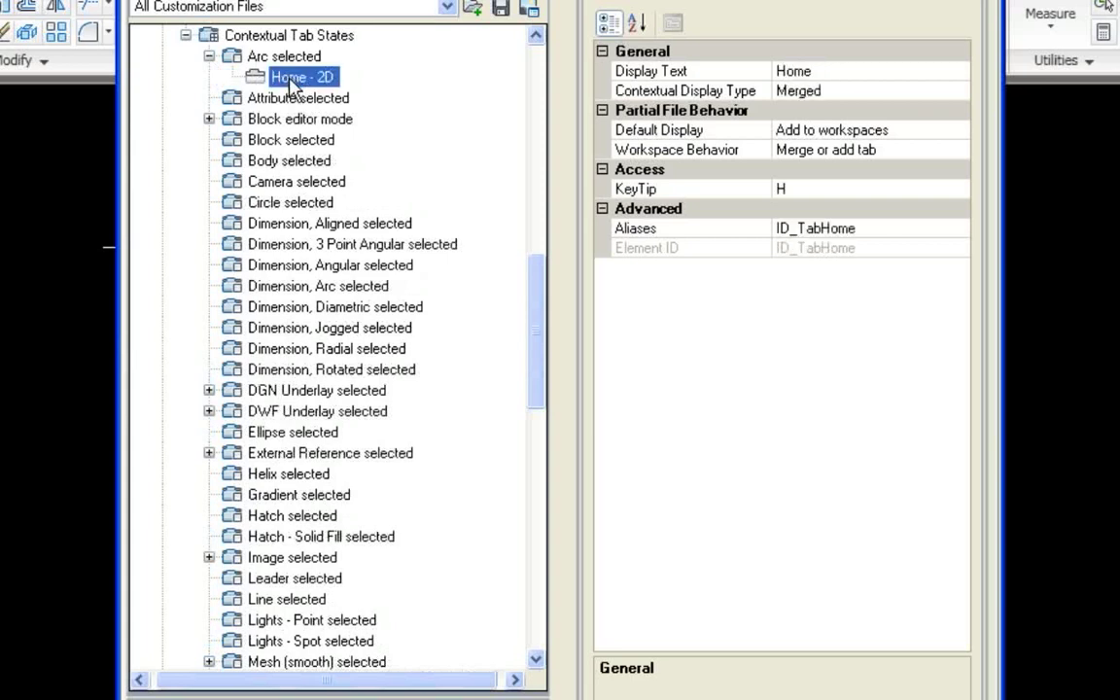
right_click(292, 85)
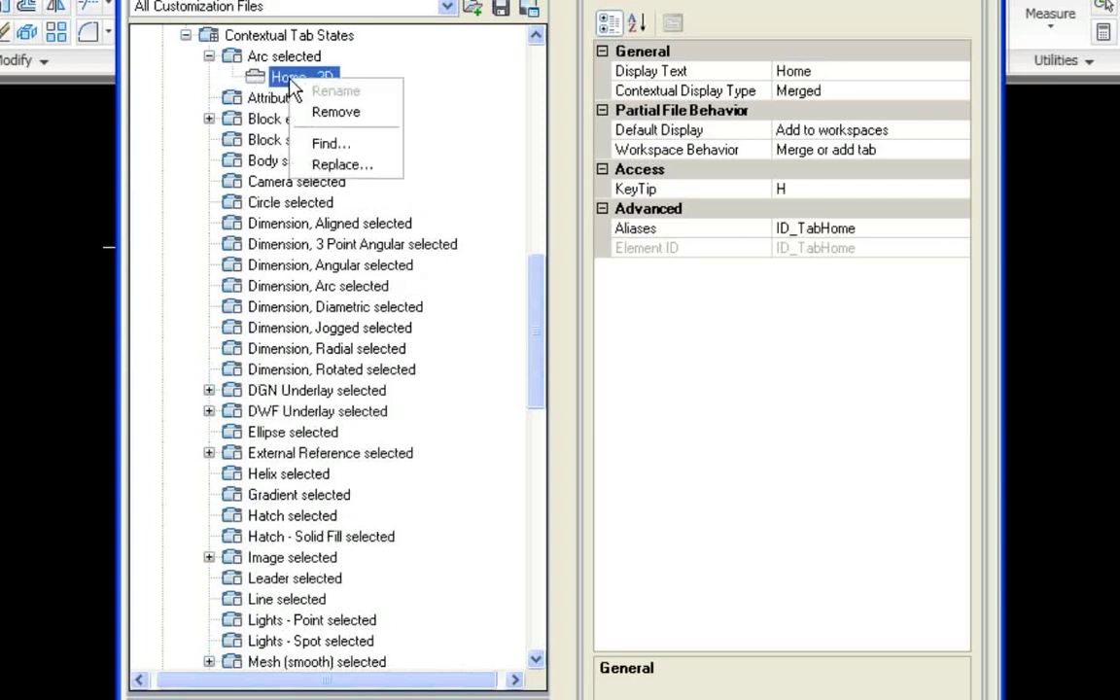
left_click(317, 111)
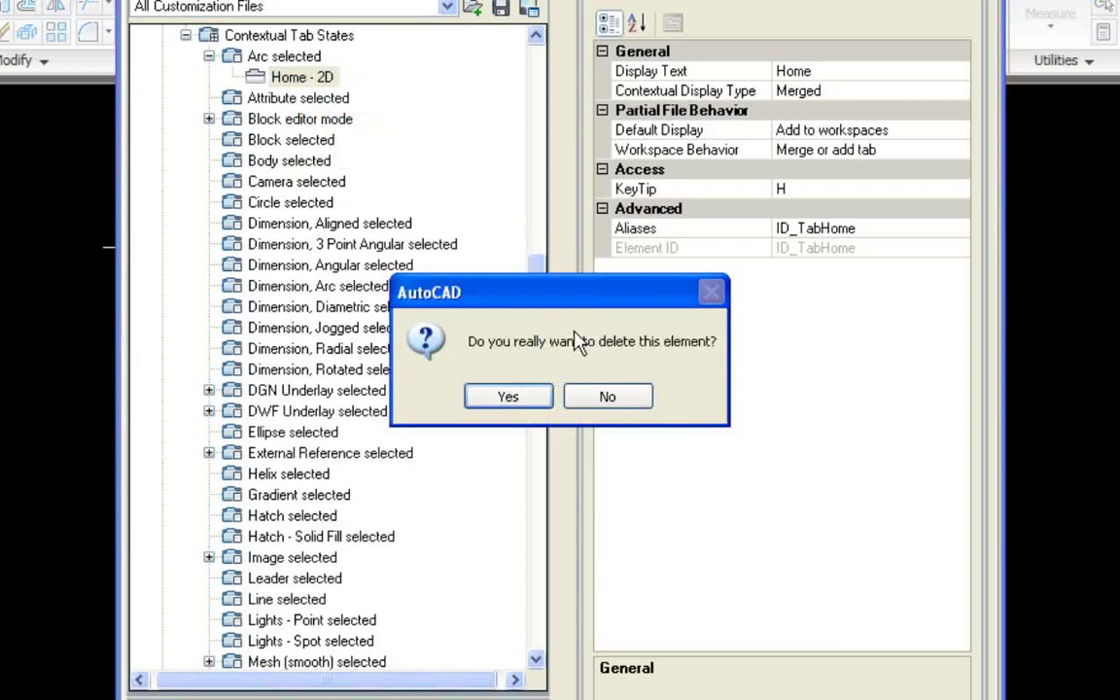
left_click(531, 397)
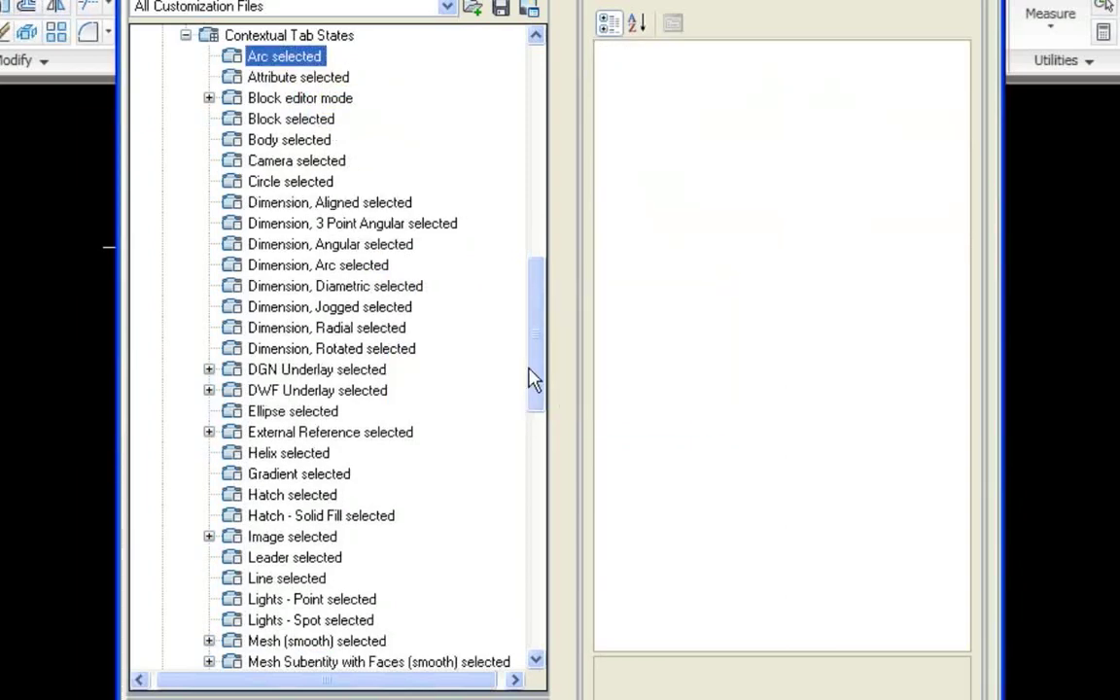
- Add the My Tools ribbon tab to the Arc selected contextual state and set its contextual display type to Merged
left_click_drag(538, 372, 543, 340)
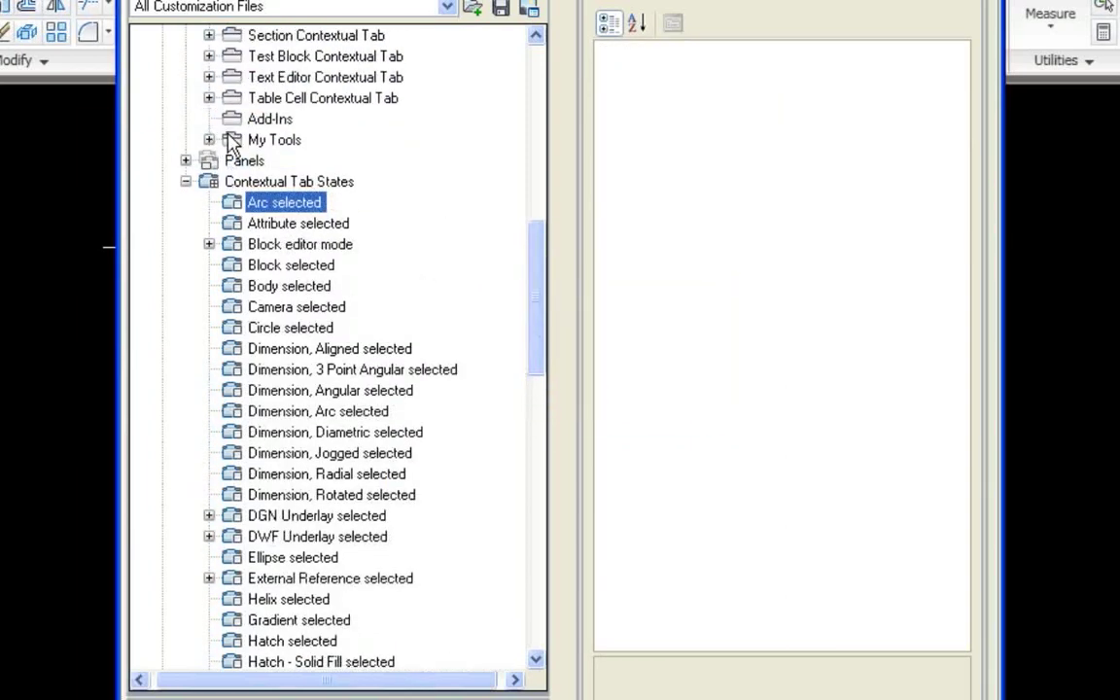
left_click_drag(233, 140, 267, 207)
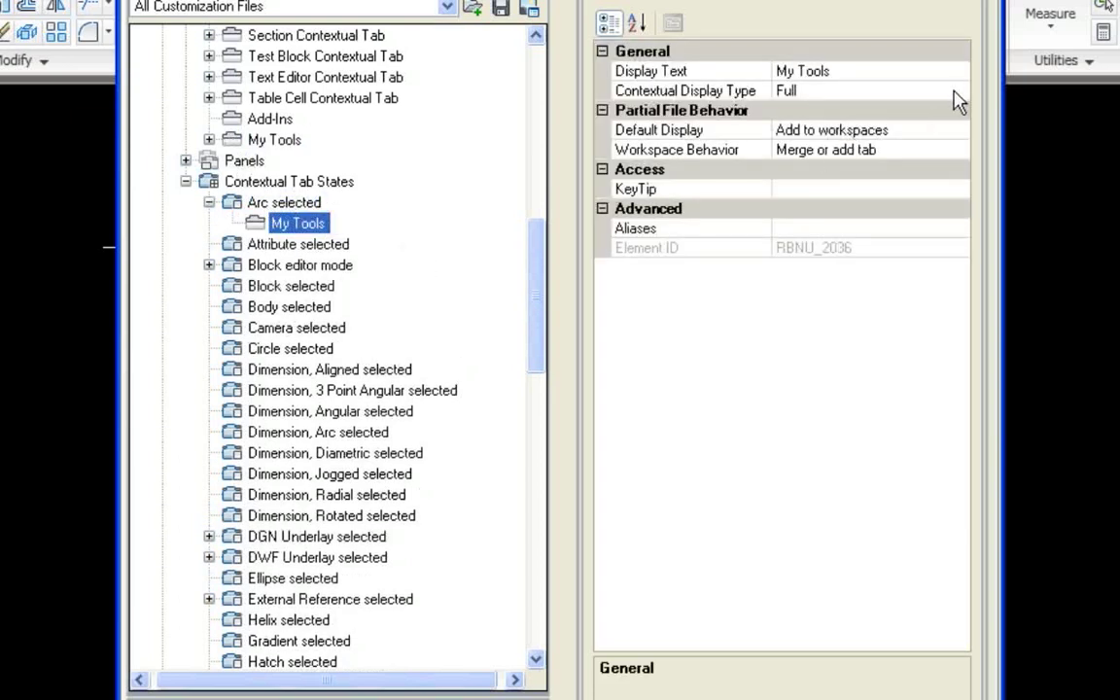
left_click(899, 91)
left_click(960, 91)
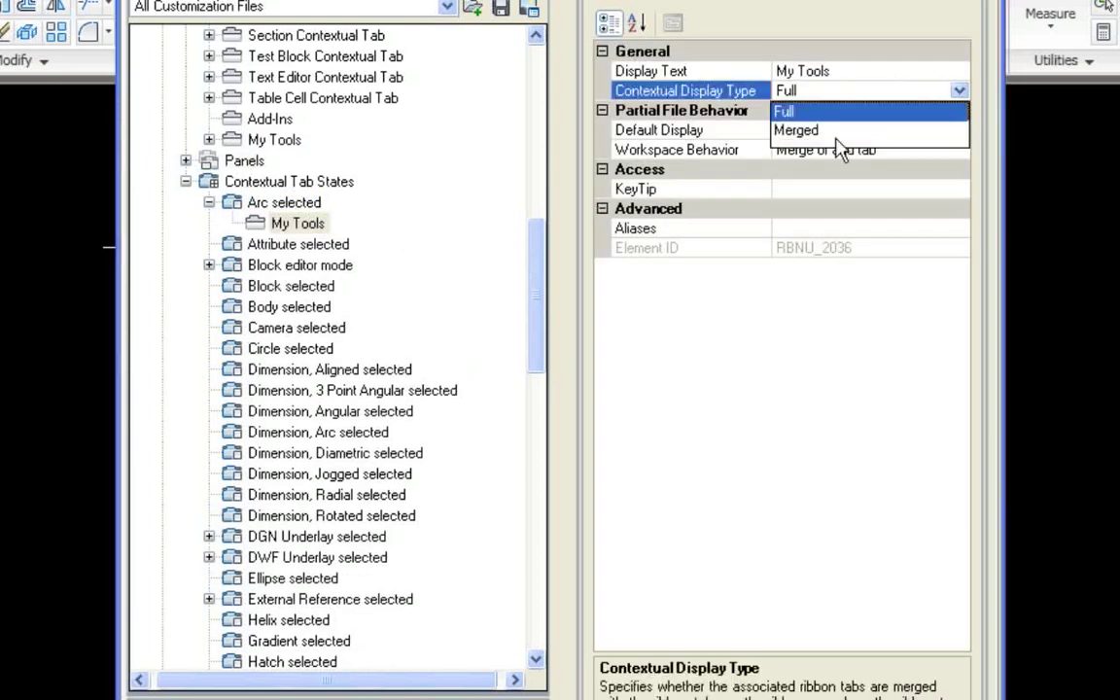
left_click(806, 132)
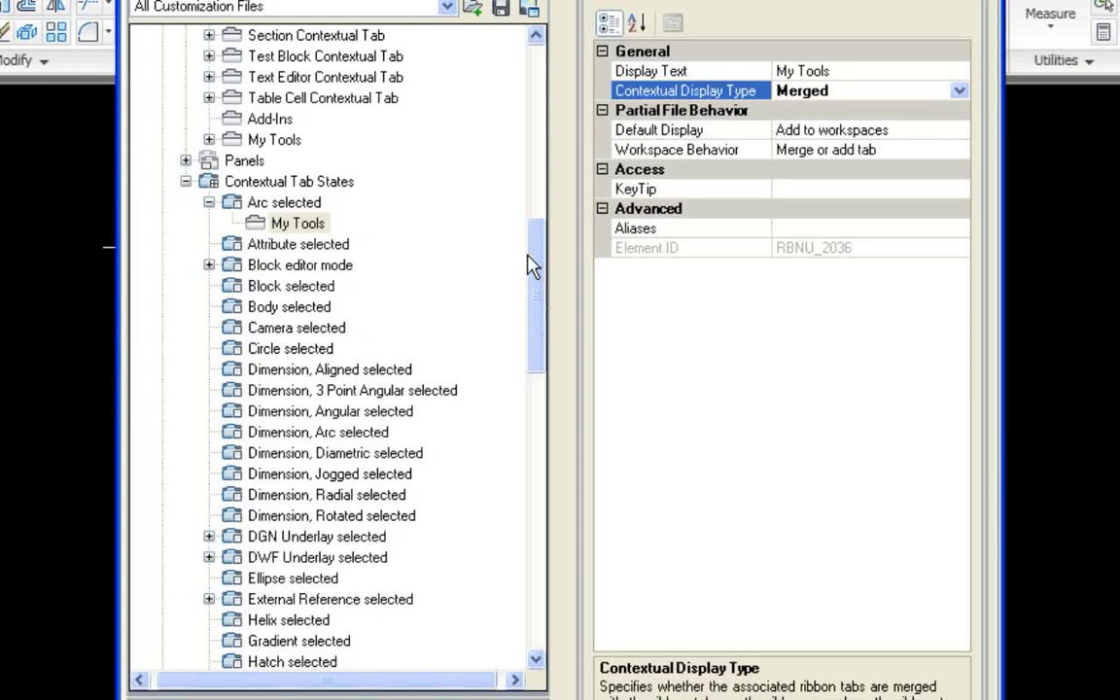
- Add the My Tools tab to the Line selected contextual state and accept the customization changes
scroll(541, 303, "down", 2)
scroll(541, 304, "up", 2)
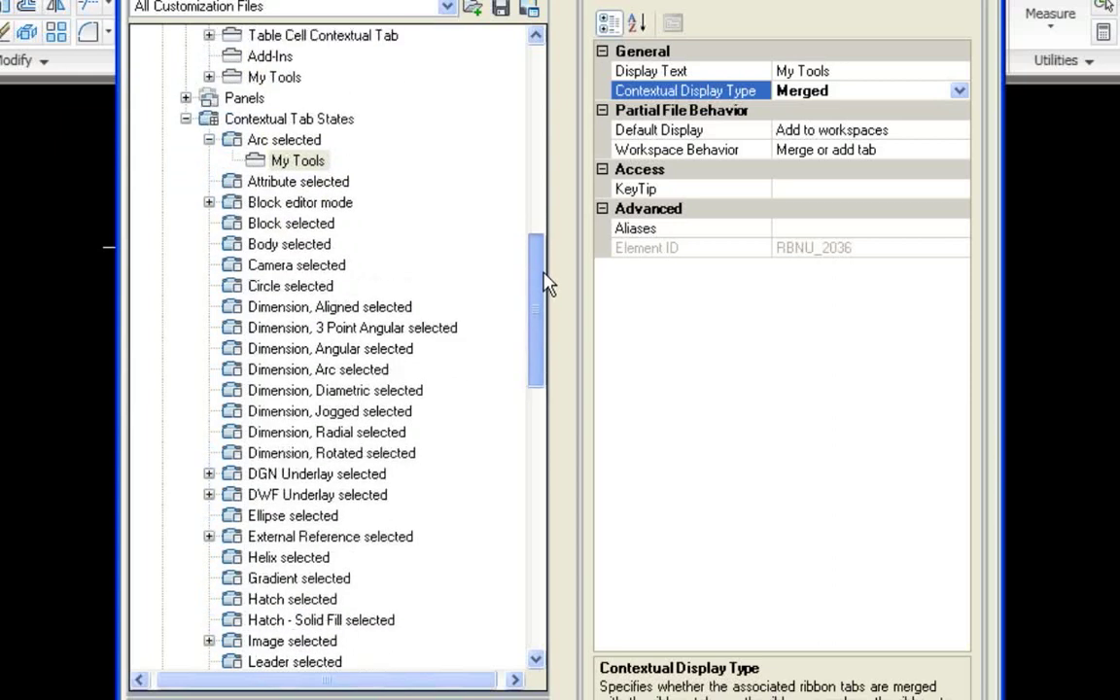
left_click(236, 103)
mouse_move(237, 105)
left_mouse_down()
mouse_move(277, 592)
mouse_move(211, 662)
mouse_move(287, 478)
mouse_move(277, 504)
left_mouse_up()
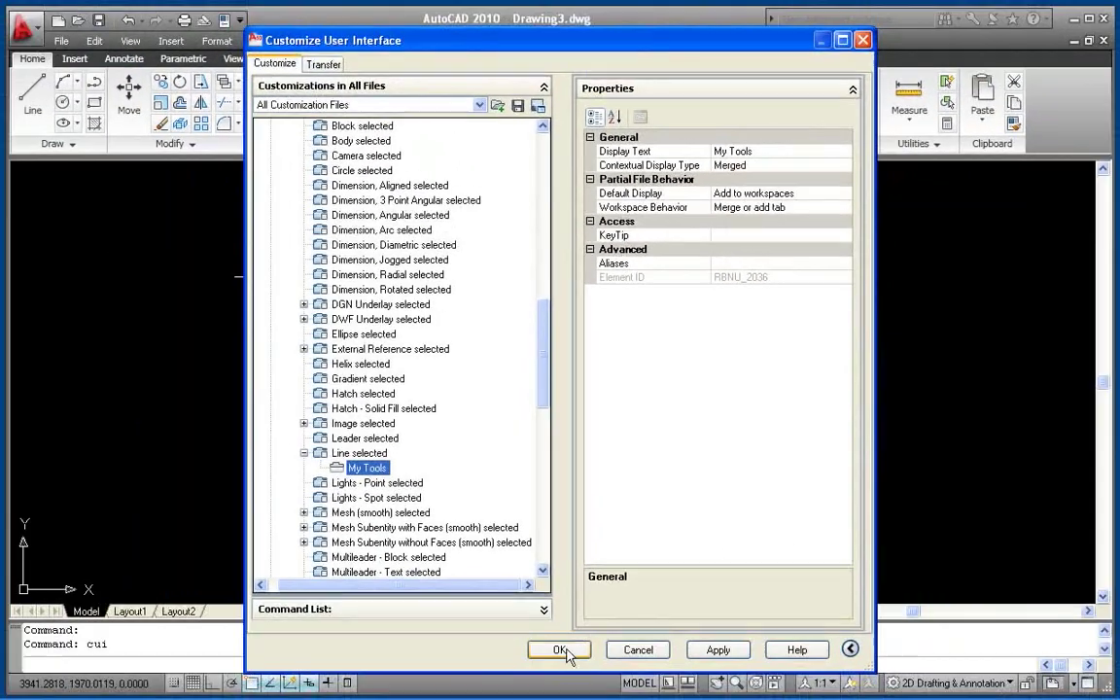
left_click(566, 650)
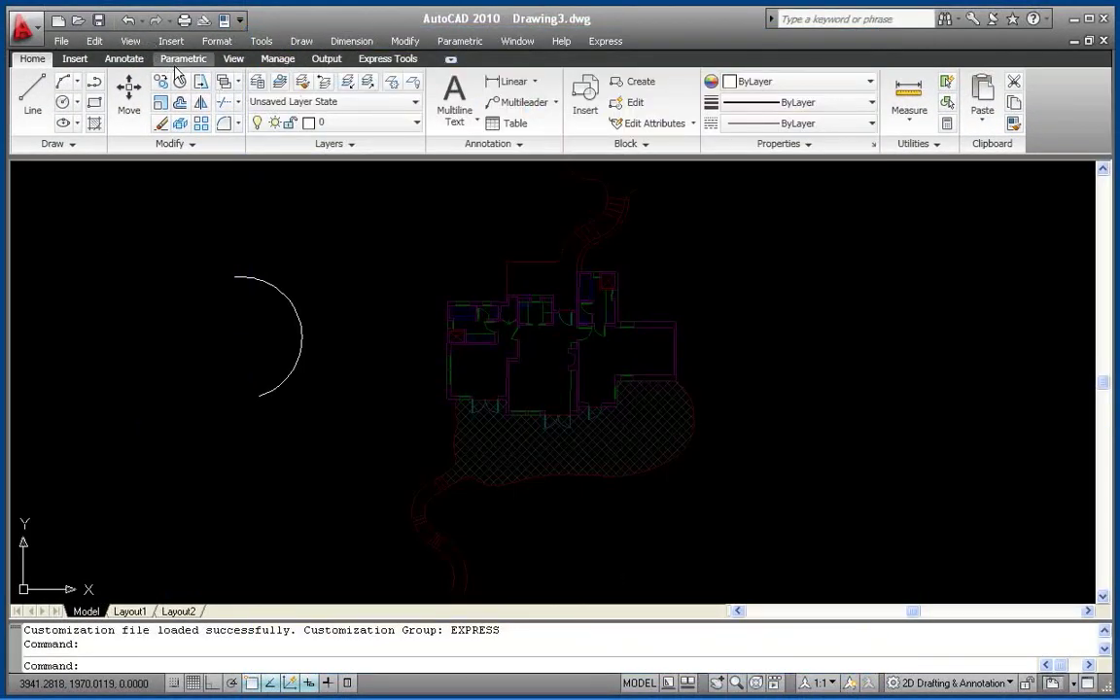
- Display the Parametric ribbon tab and select the arc to examine the merged My Tools panels, clearing the selection after the check
left_click(167, 60)
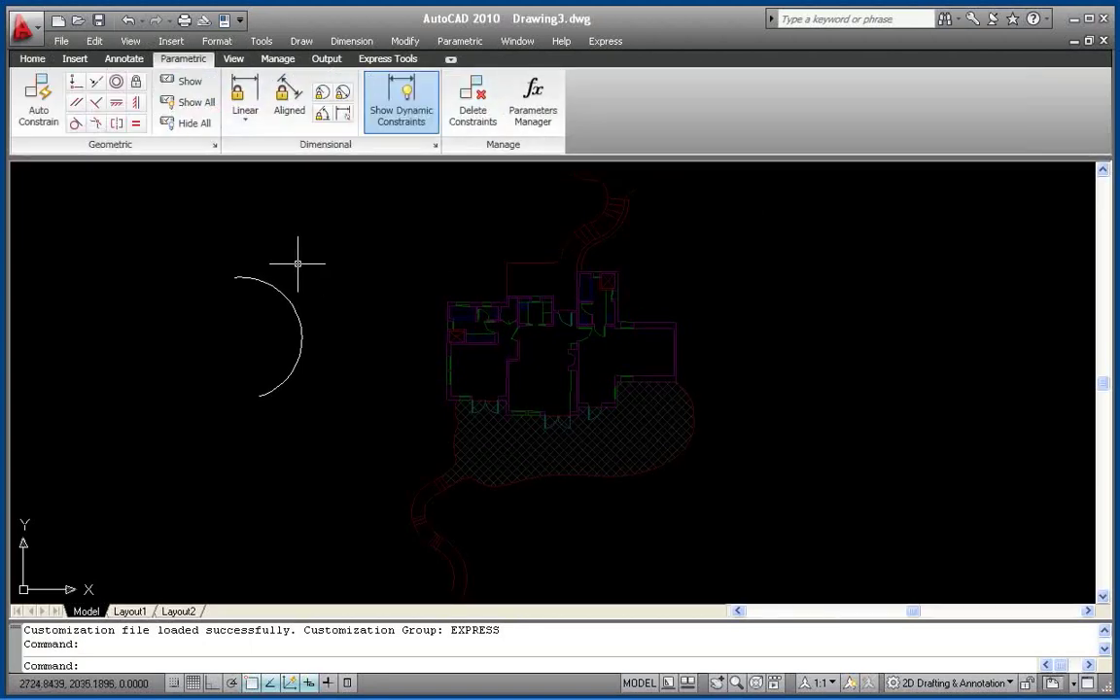
key("Escape")
key("Escape")
left_click(277, 286)
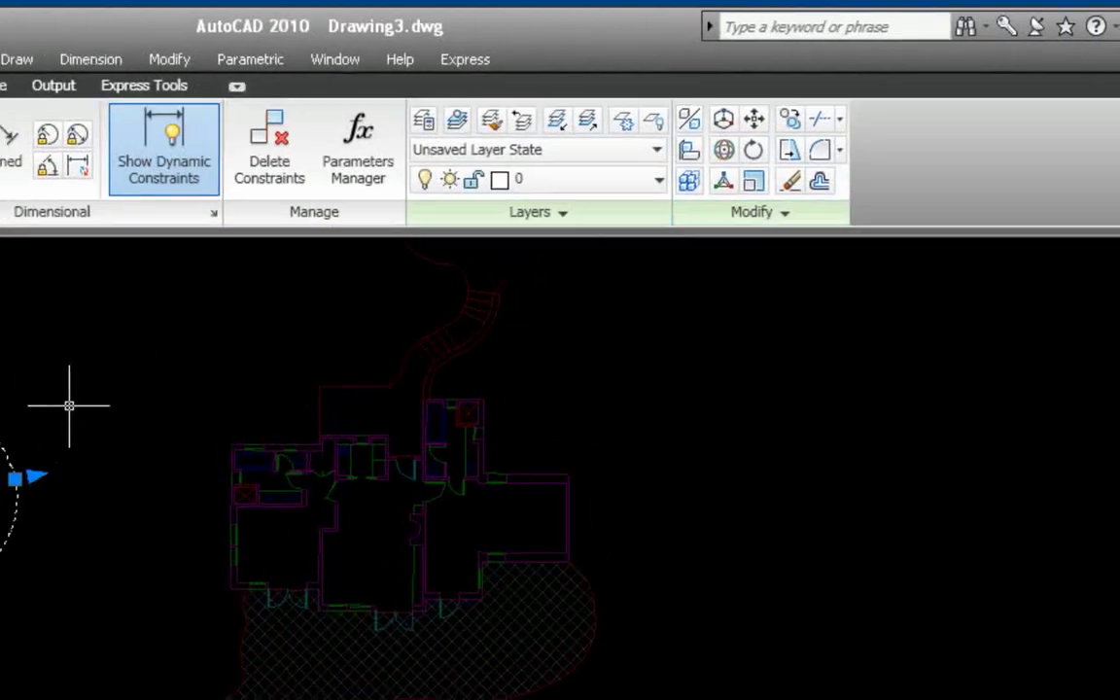
key("Escape")
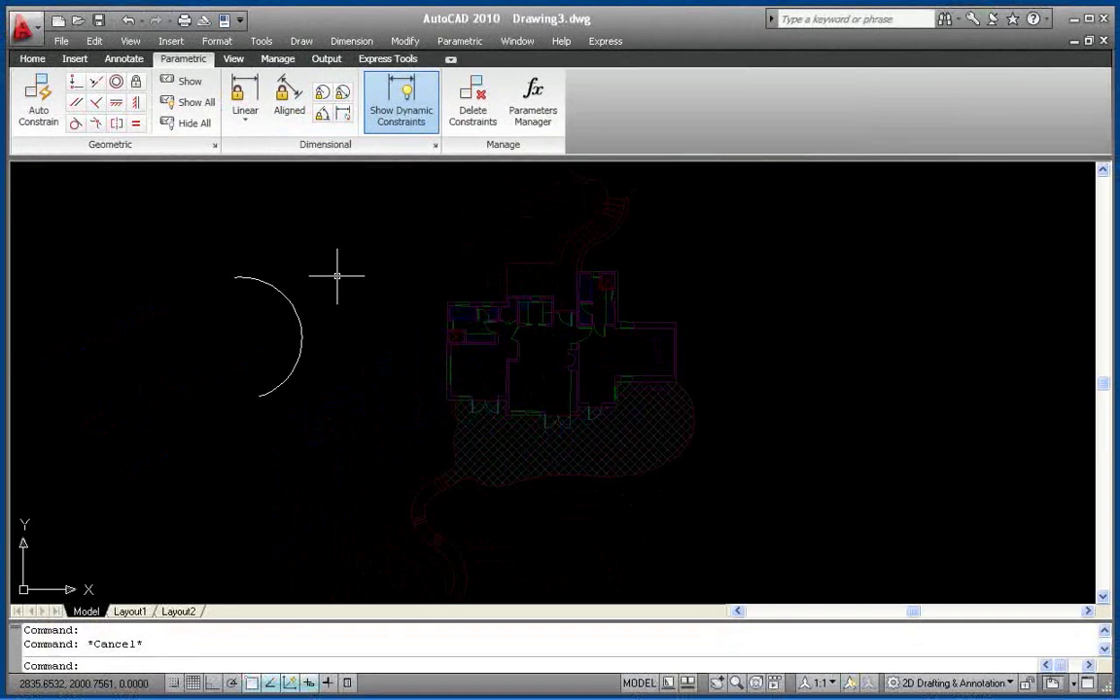
- Draw a single, nearly vertical line between the arc and the floor plan
type("line")
key("Return")
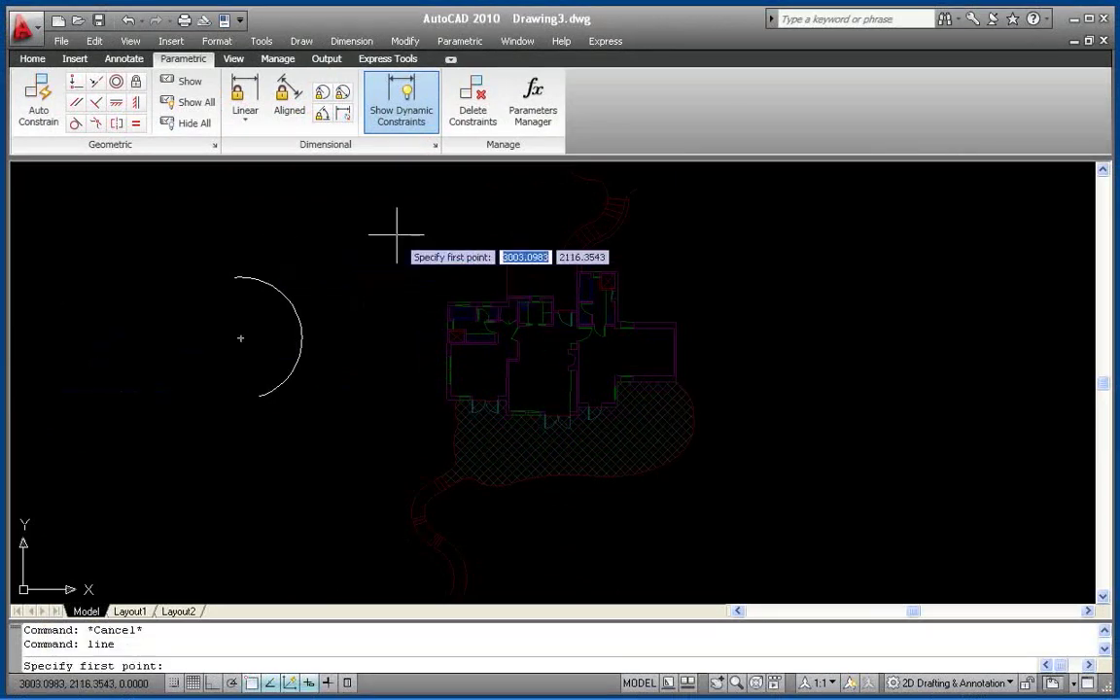
left_click(347, 236)
left_click(345, 392)
key("Return")
key("Escape")
- Select the new line and the arc to examine the contextual panels merged into the Parametric tab
left_click(347, 274)
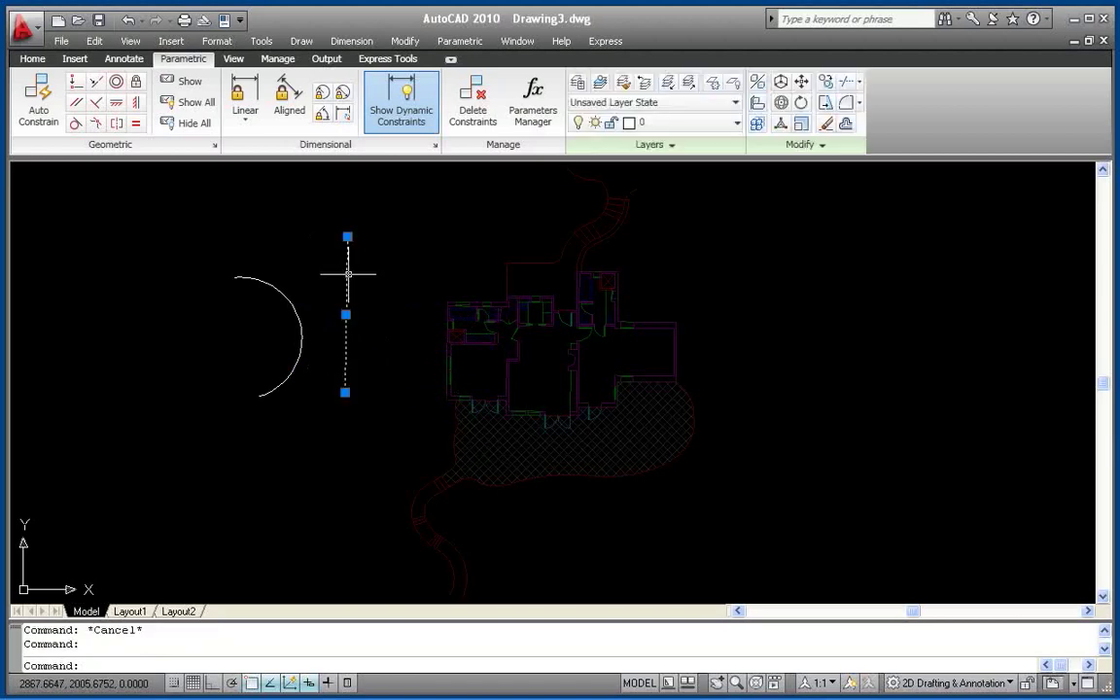
key("Escape")
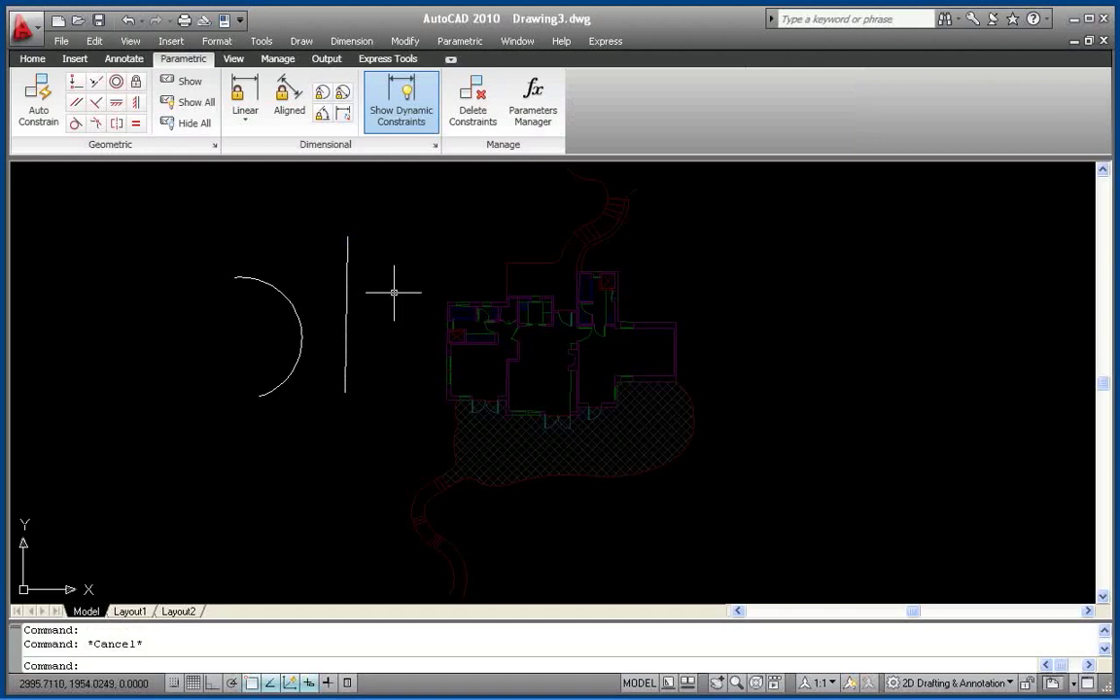
key("Escape")
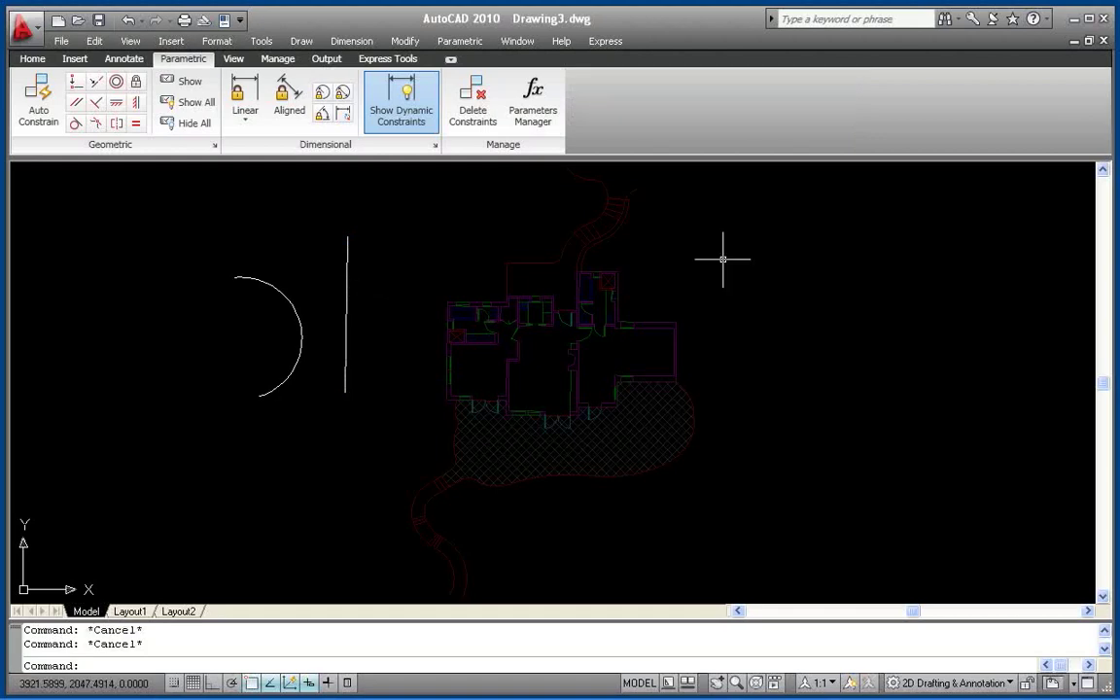
left_click(345, 294)
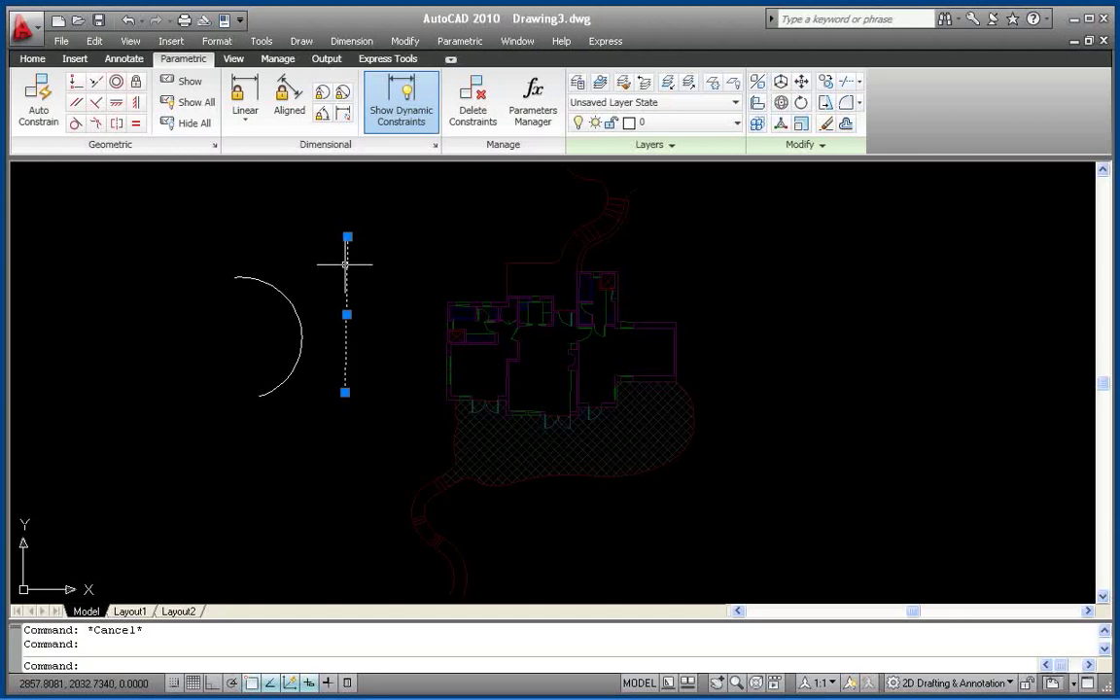
left_click(262, 281)
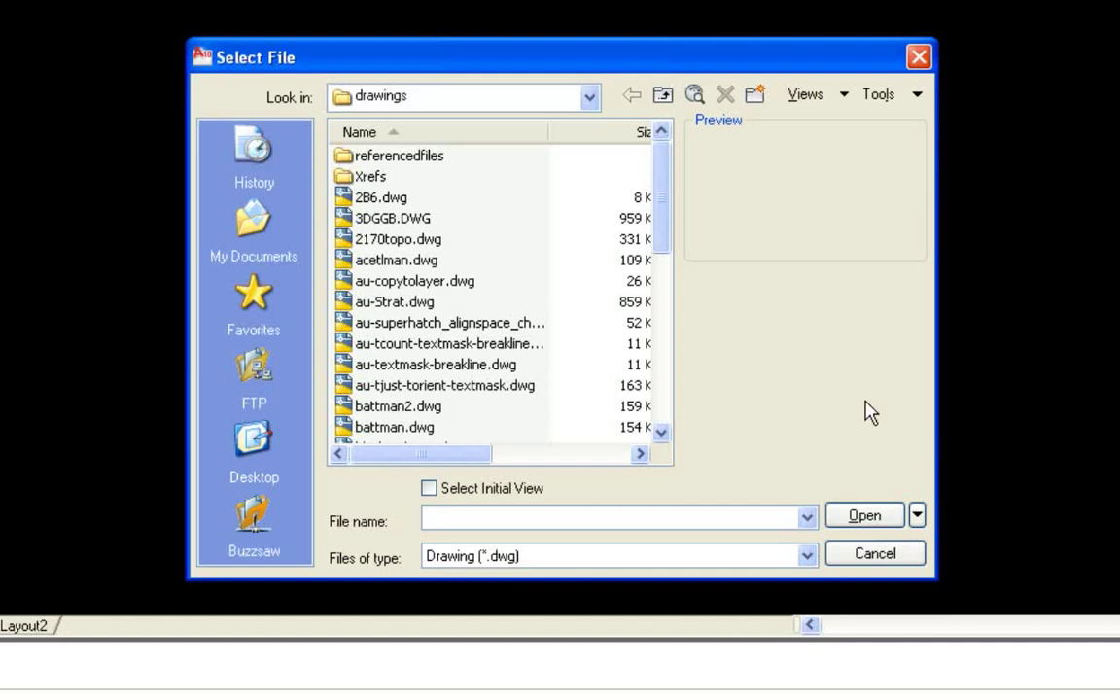
- Enter au as the name of the drawing to open and step through the auto-complete suggestions
type("au-copytolayer.dwg")
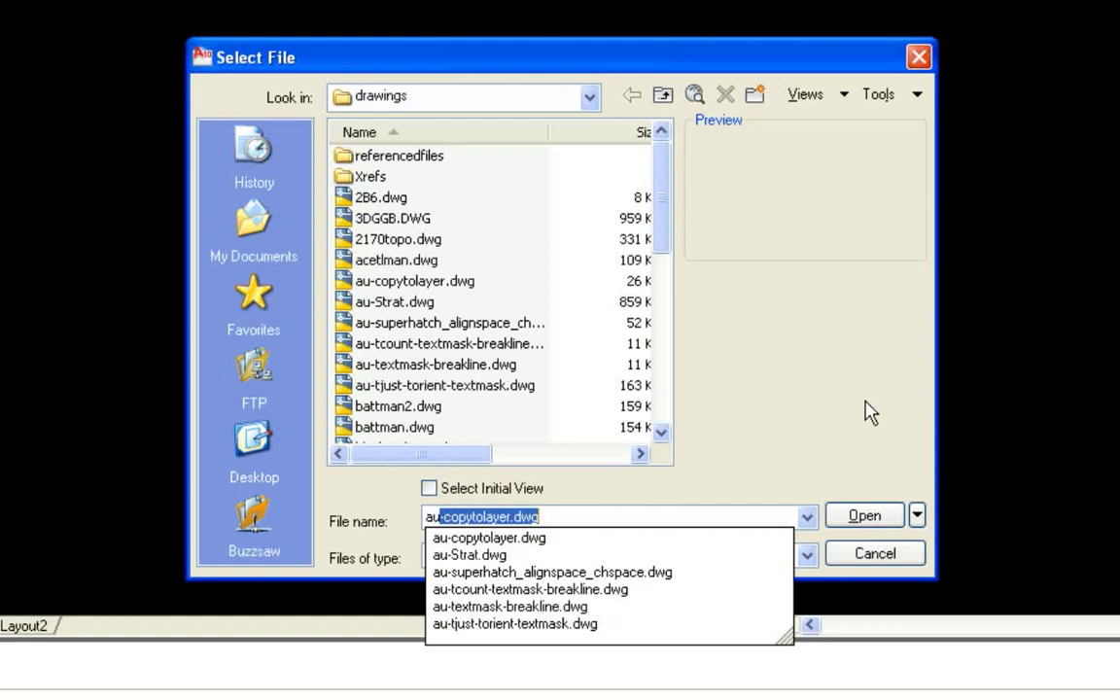
key("Down")
key("Down")
key("Down")
key("Down")
key("Down")
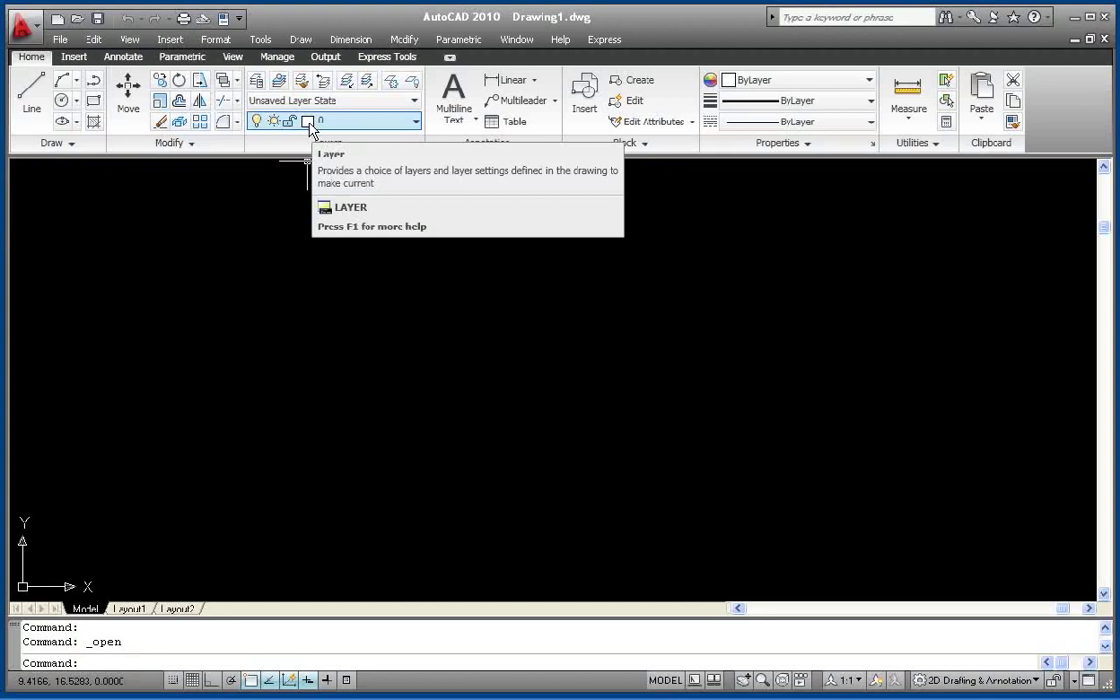
- Set the color of layer 0 to index color 53 directly from the layer list
left_click(311, 131)
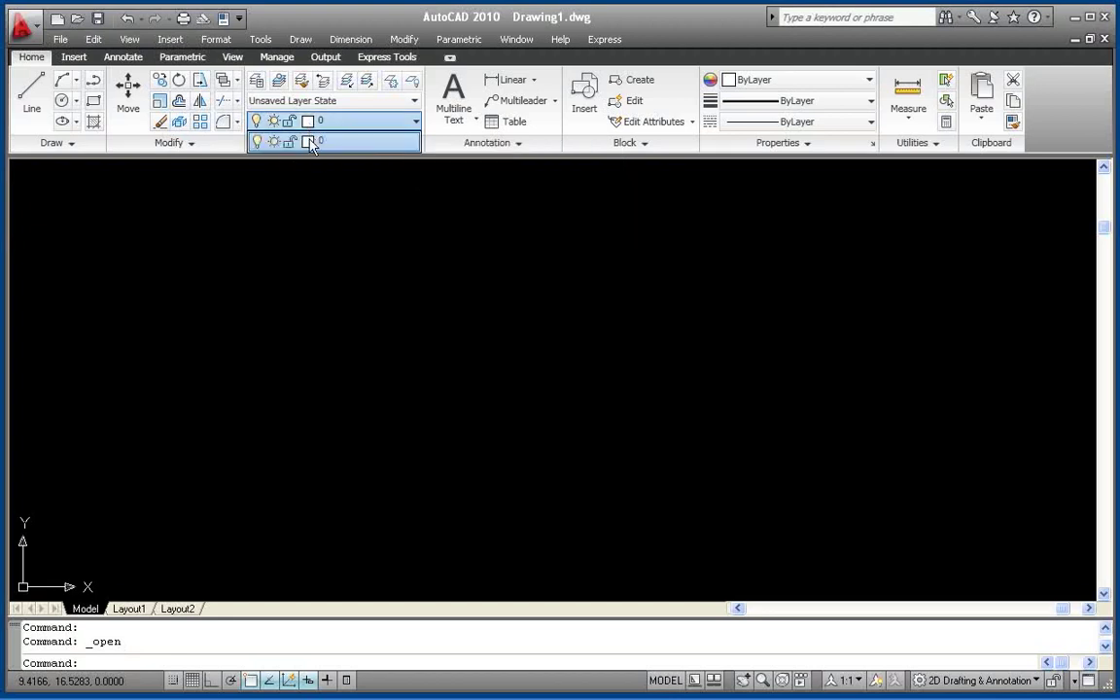
left_click(307, 141)
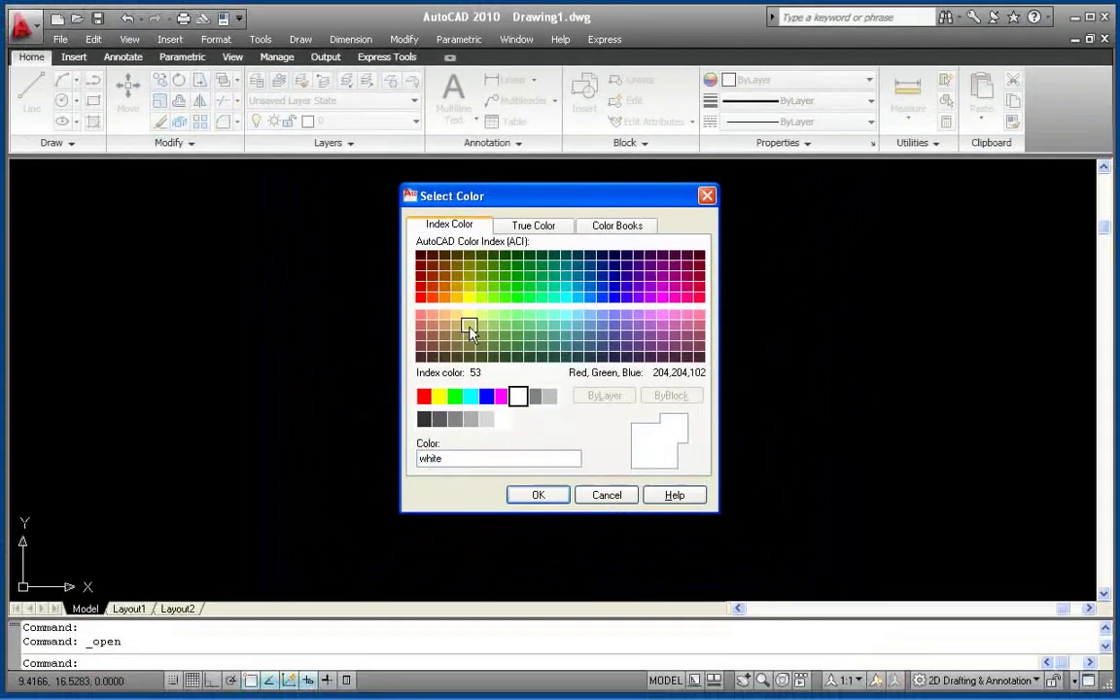
left_click(470, 328)
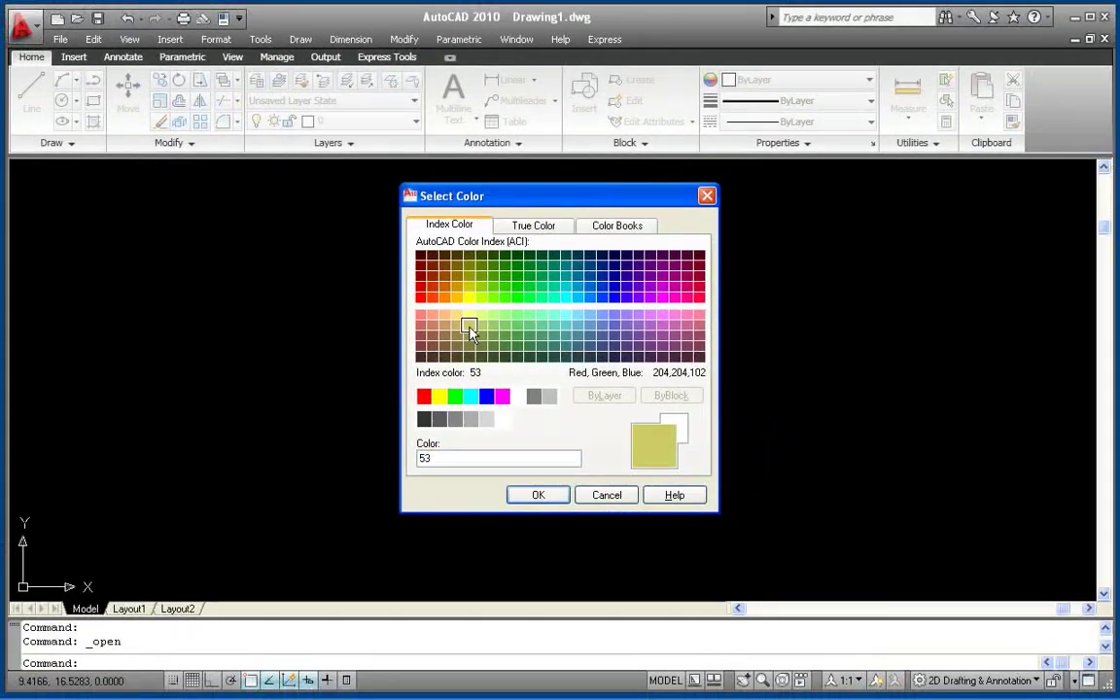
left_click(539, 494)
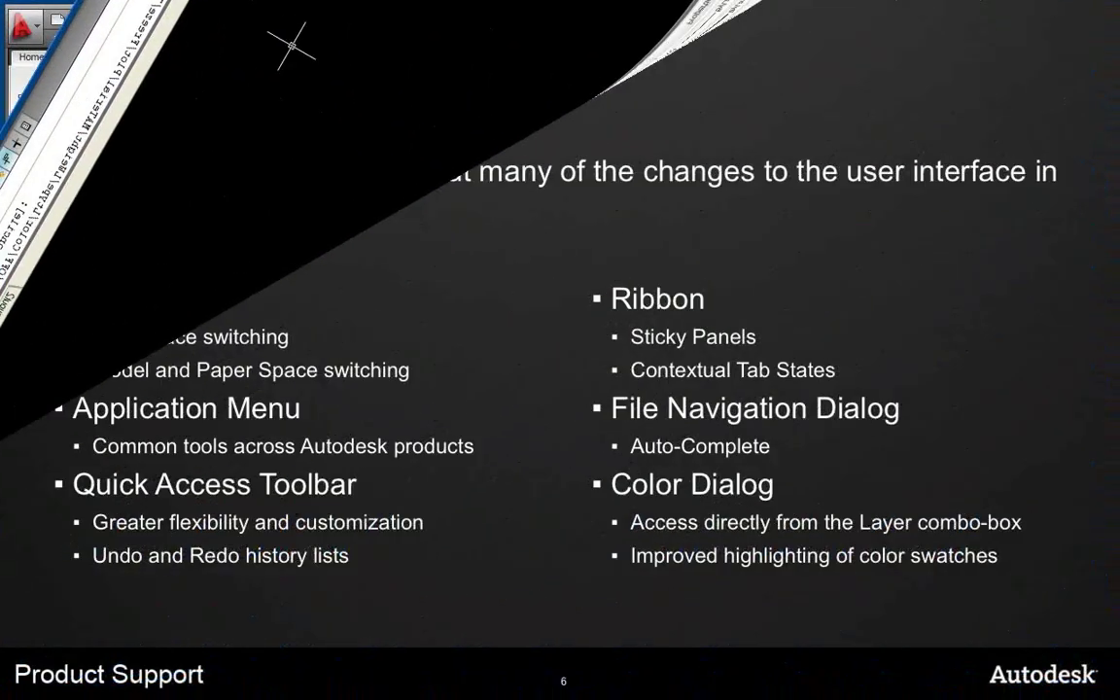